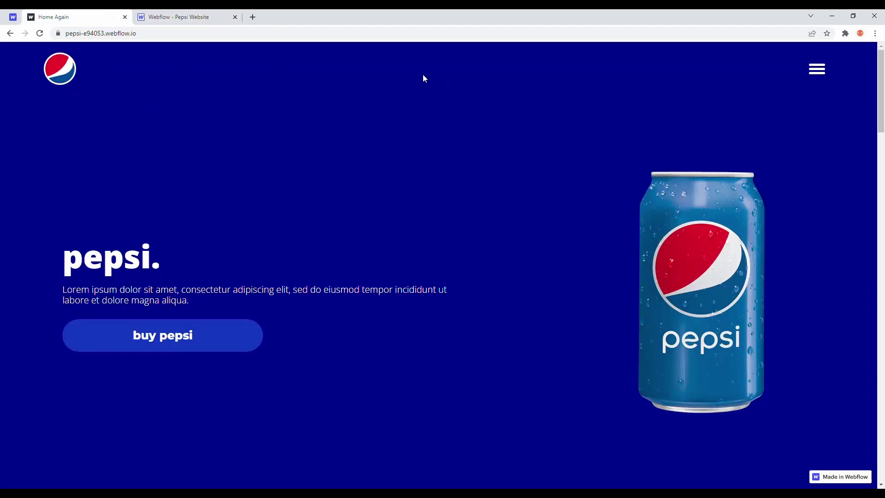
# - Switch to the Webflow designer holding the Pepsi Website project
pyautogui.click(184, 14)
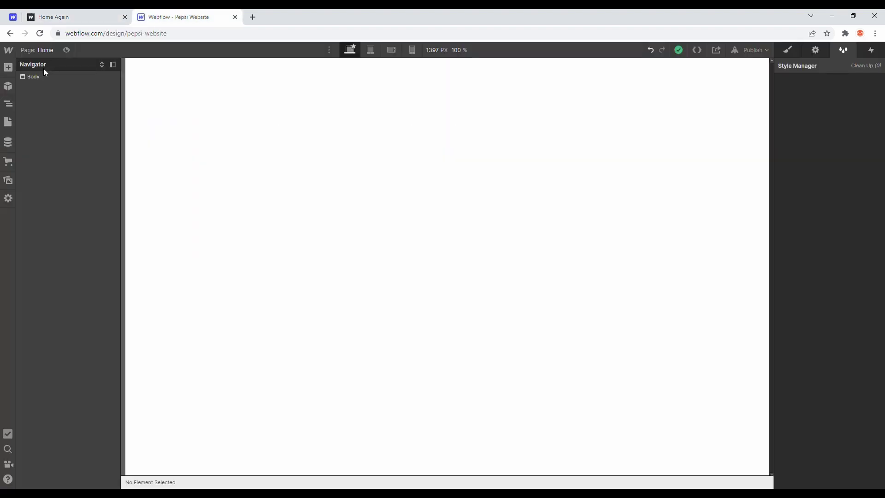
pyautogui.click(8, 68)
pyautogui.moveTo(38, 226); pyautogui.dragTo(45, 89)
pyautogui.press('Delete')
# - Add a Navbar component to the empty page body
pyautogui.click(8, 67)
pyautogui.scroll(-4, 77, 323)
pyautogui.scroll(-4, 77, 354)
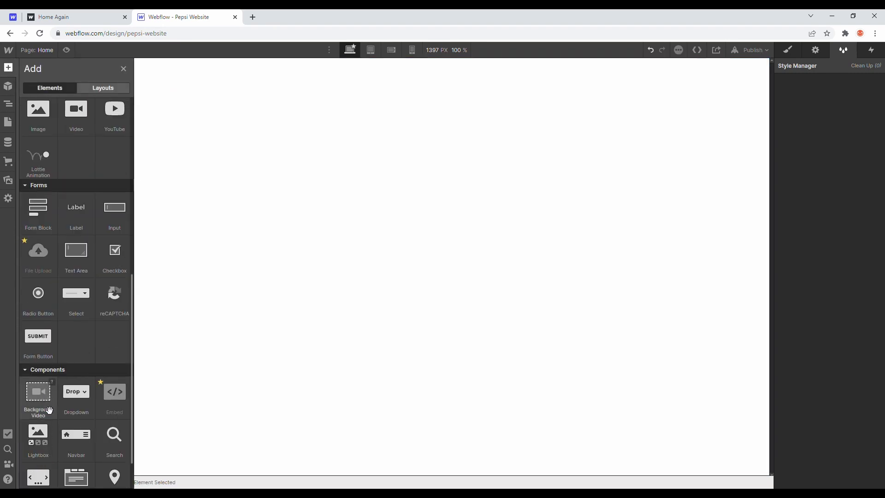
pyautogui.scroll(-1, 46, 396)
pyautogui.moveTo(88, 383); pyautogui.dragTo(436, 216)
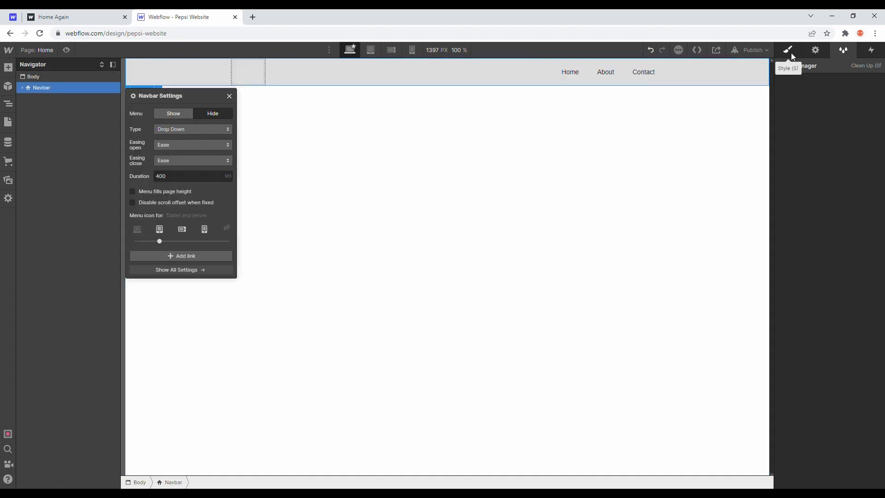
# - Give the new Navbar the class "navbar" and set its height to 12 VH
pyautogui.click(791, 52)
pyautogui.click(814, 100)
pyautogui.write('navbar')
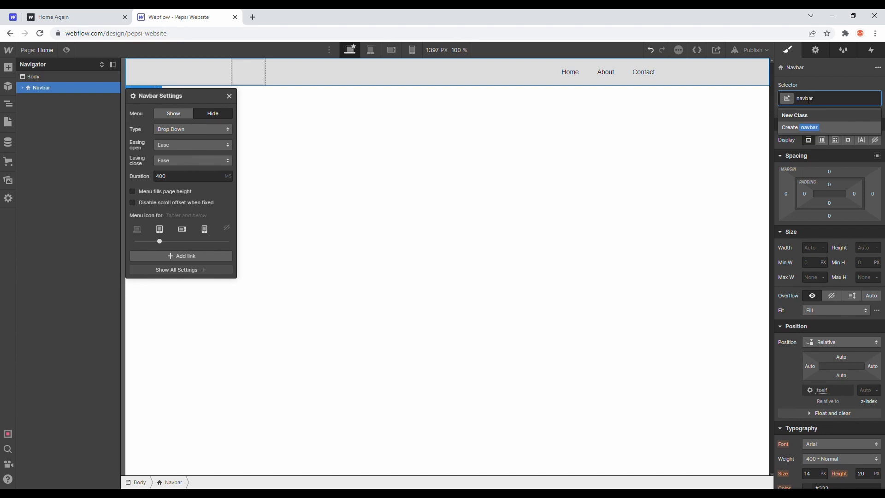
pyautogui.press('Return')
pyautogui.click(864, 253)
pyautogui.write('12vh')
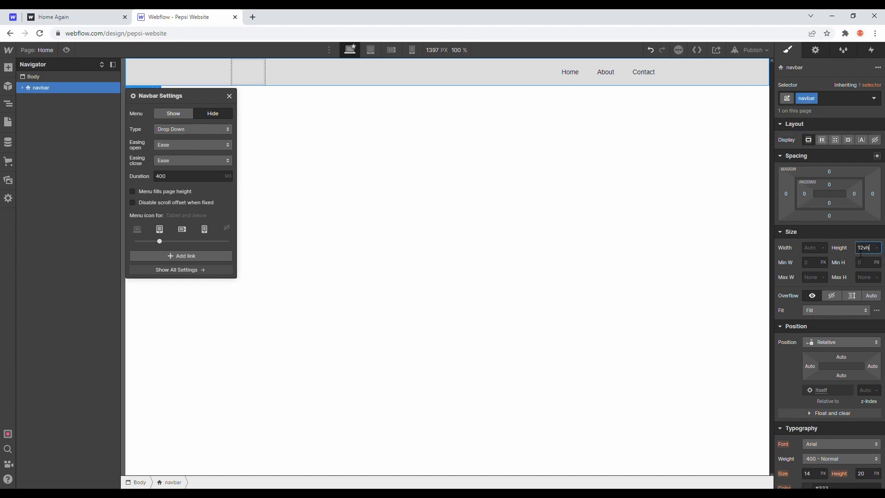
pyautogui.press('Return')
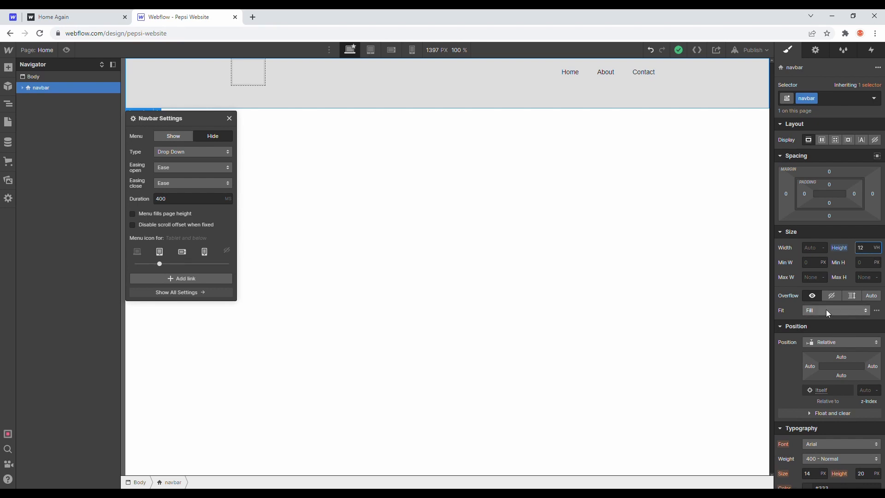
# - Set the navbar's background color to the saved Dark Blue swatch
pyautogui.scroll(-10, 818, 308)
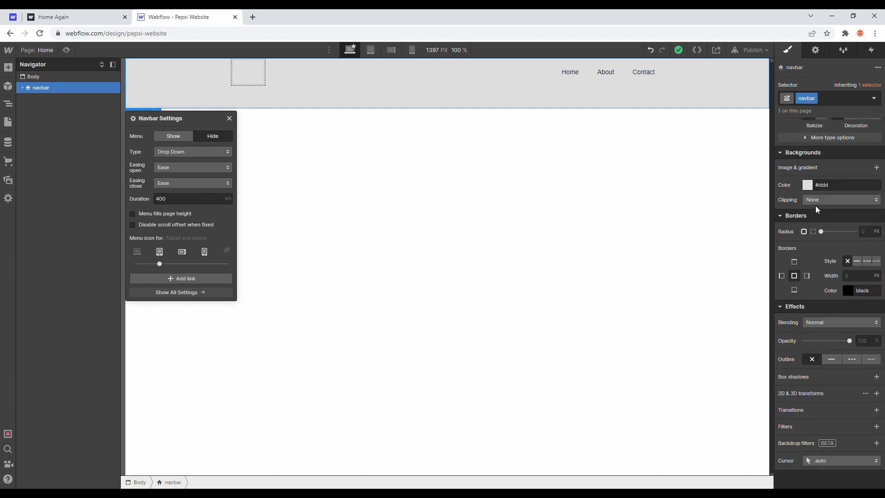
pyautogui.click(809, 185)
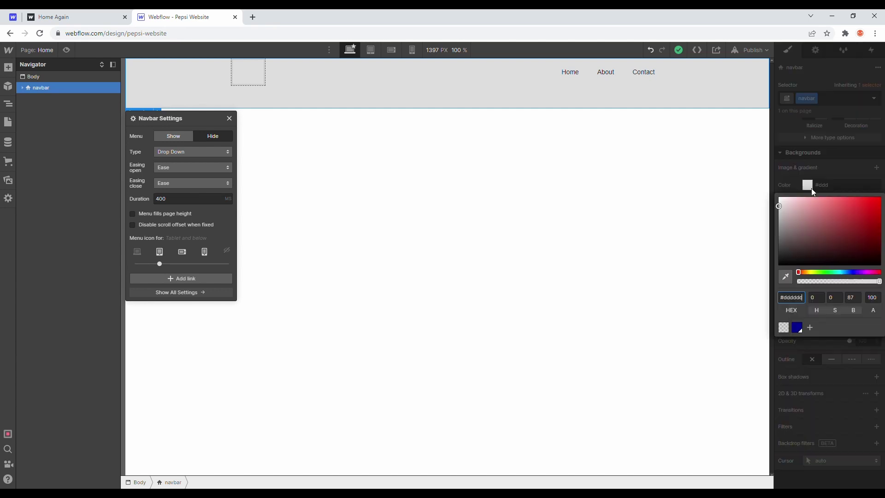
pyautogui.click(798, 324)
pyautogui.click(800, 333)
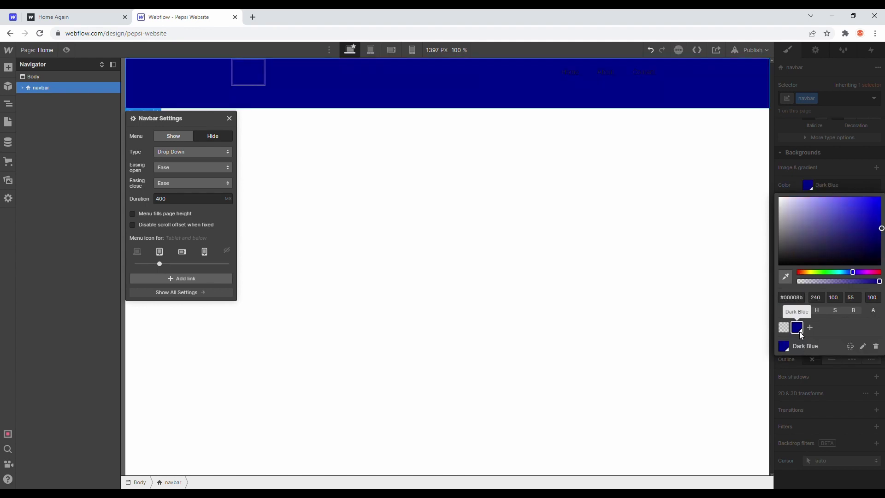
pyautogui.click(792, 372)
# - Lay out the navbar as a horizontal flexbox with its children aligned and justified to the center
pyautogui.scroll(10, 808, 372)
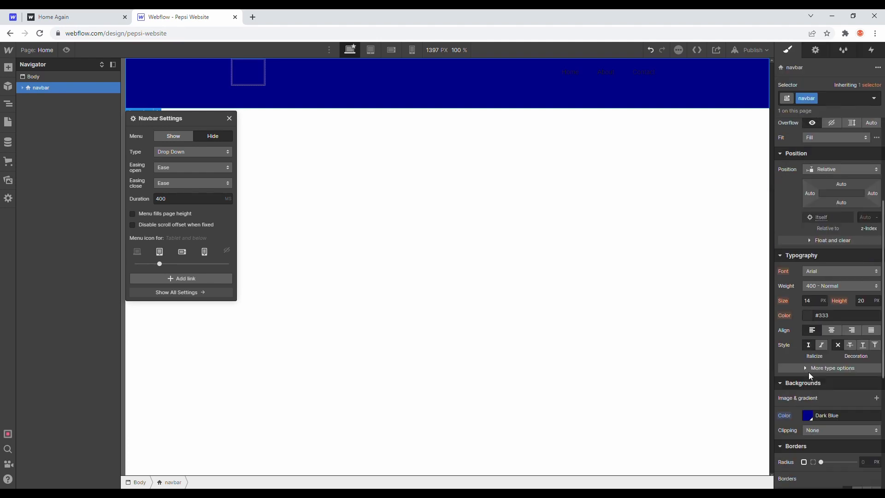
pyautogui.click(822, 140)
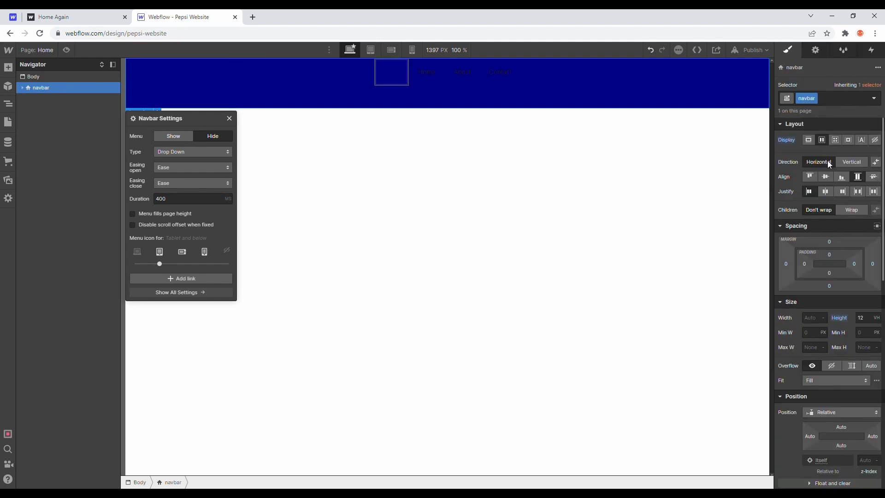
pyautogui.click(827, 161)
pyautogui.click(826, 176)
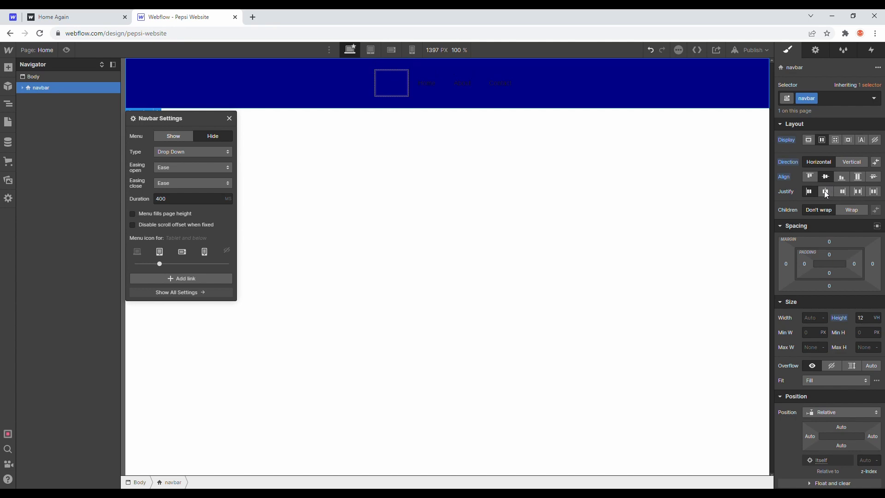
# - Replace the navbar's Container with a Div Block that holds the Brand, Nav Menu and Menu Button
pyautogui.click(23, 87)
pyautogui.click(28, 97)
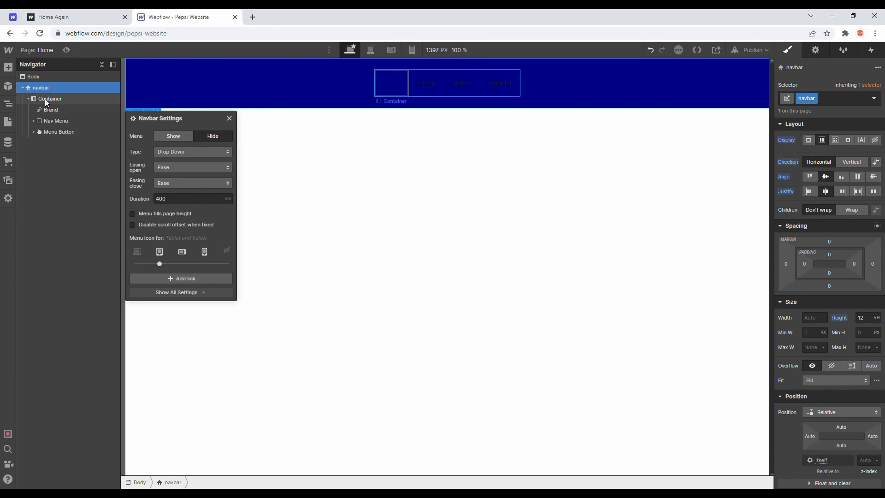
pyautogui.click(45, 99)
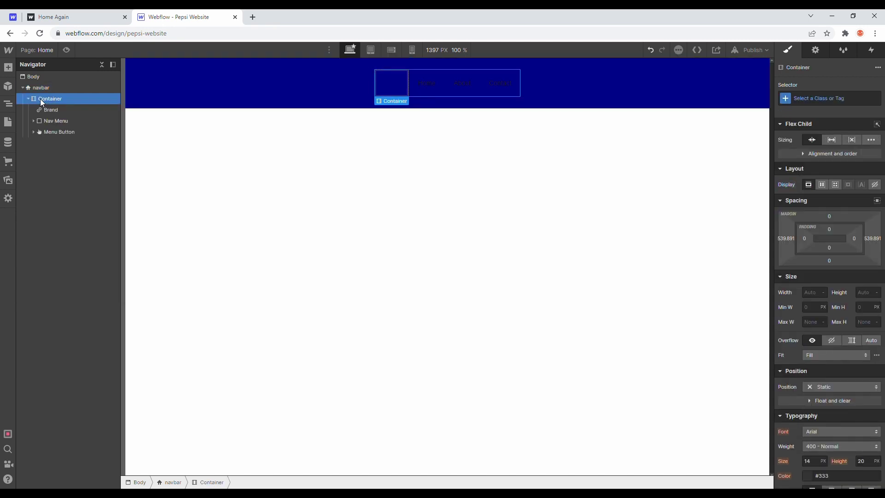
pyautogui.click(8, 69)
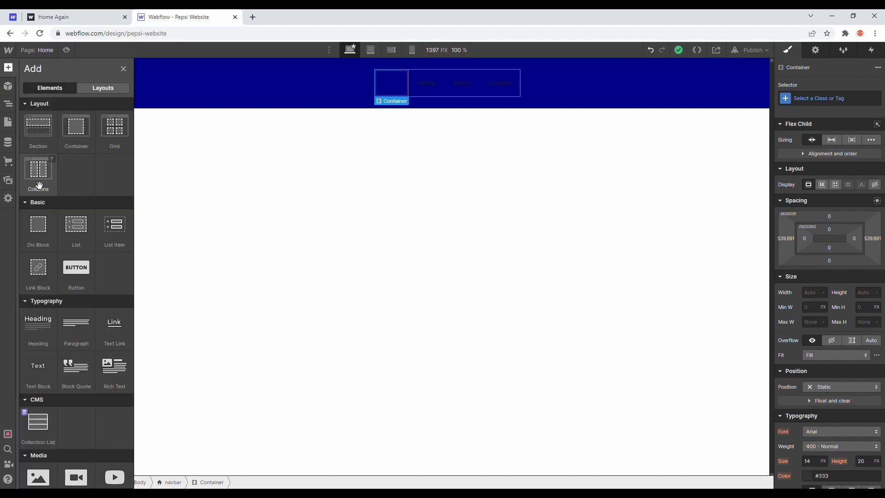
pyautogui.moveTo(40, 225); pyautogui.dragTo(60, 130)
pyautogui.click(59, 143)
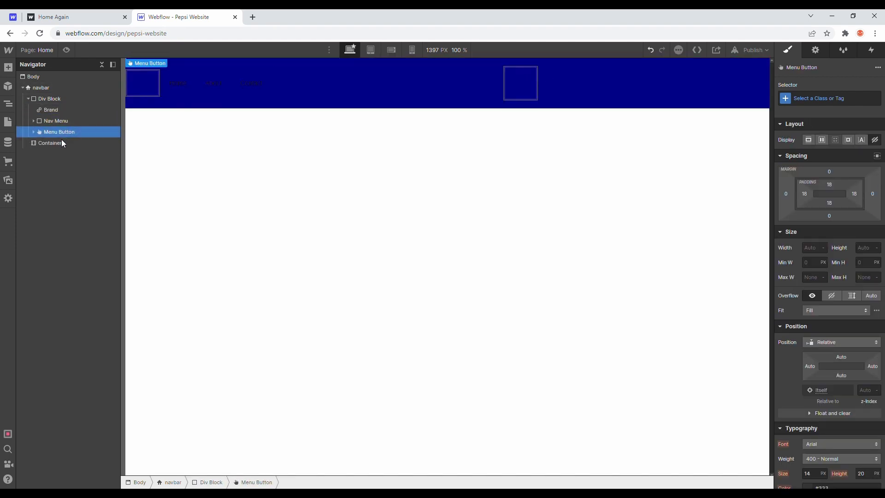
pyautogui.press('Delete')
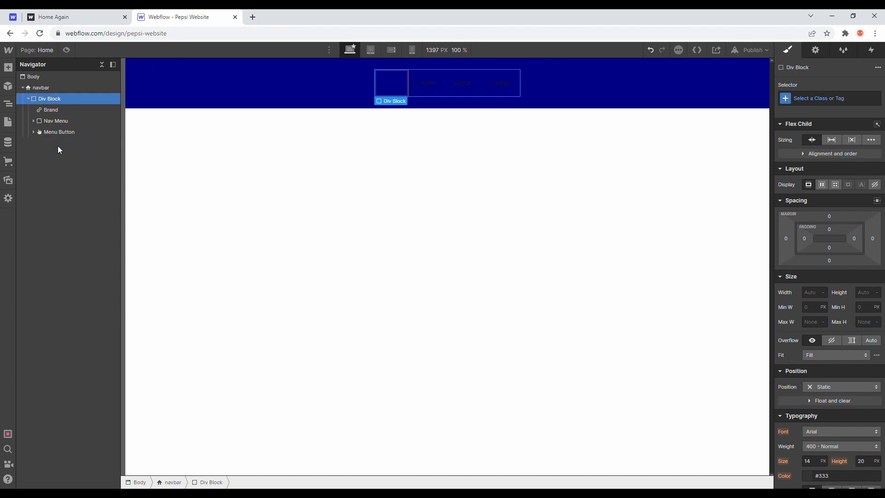
# - Give the navbar's Div Block the class "nav" and set its width to 90%
pyautogui.click(802, 102)
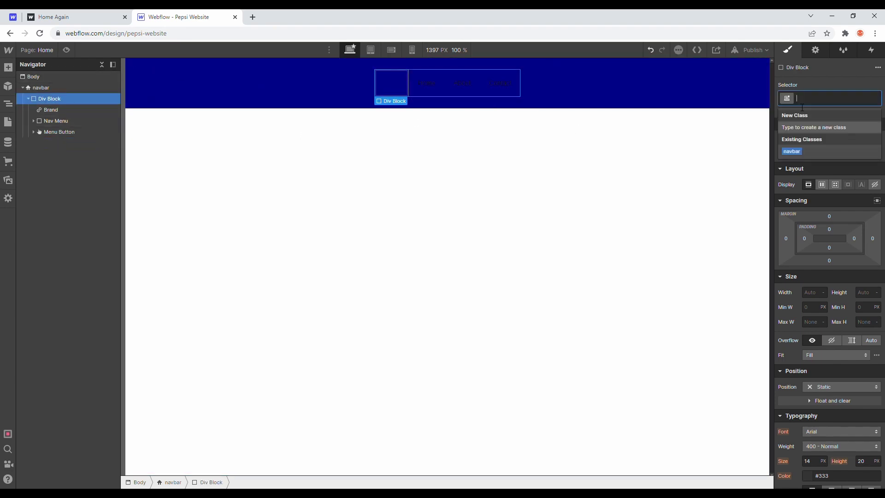
pyautogui.write('nav')
pyautogui.press('Return')
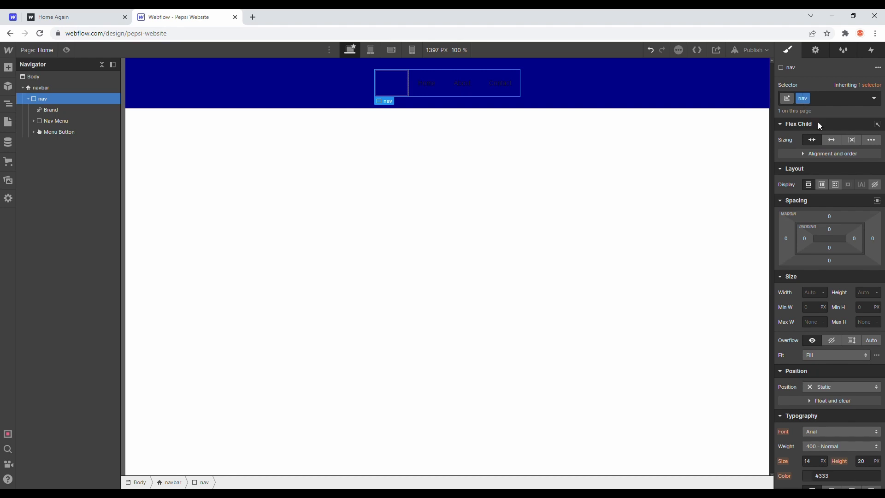
pyautogui.click(816, 293)
pyautogui.write('90%')
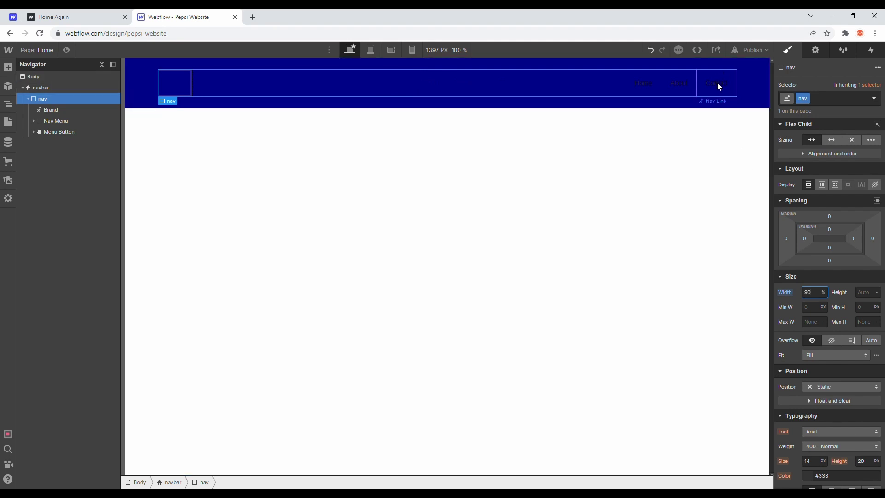
pyautogui.click(49, 87)
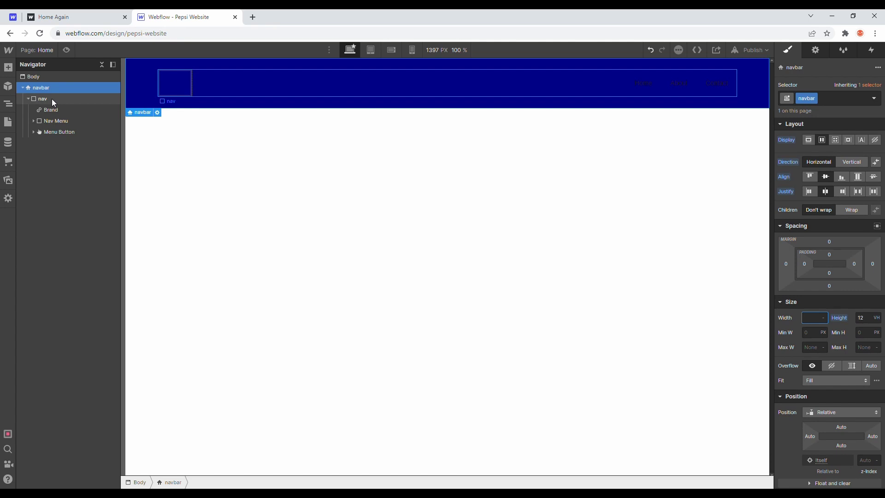
pyautogui.click(51, 99)
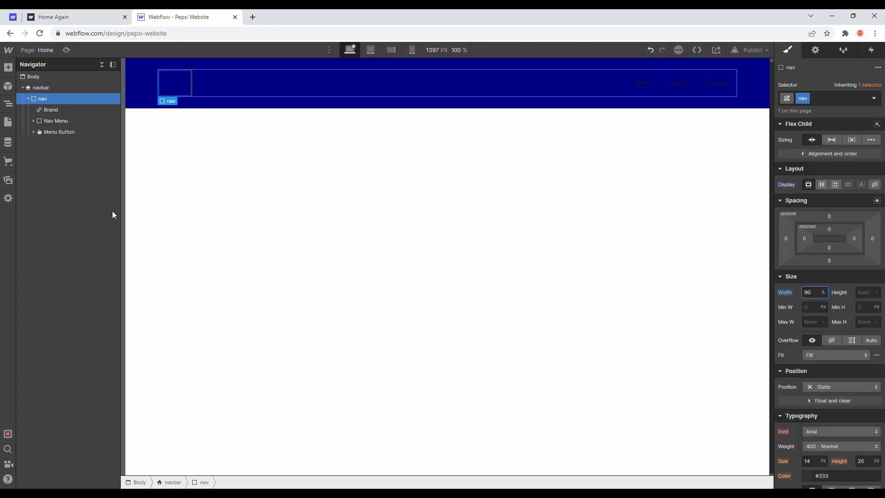
# - Place the pepsi-logo.png asset inside the navbar's Brand link
pyautogui.click(9, 181)
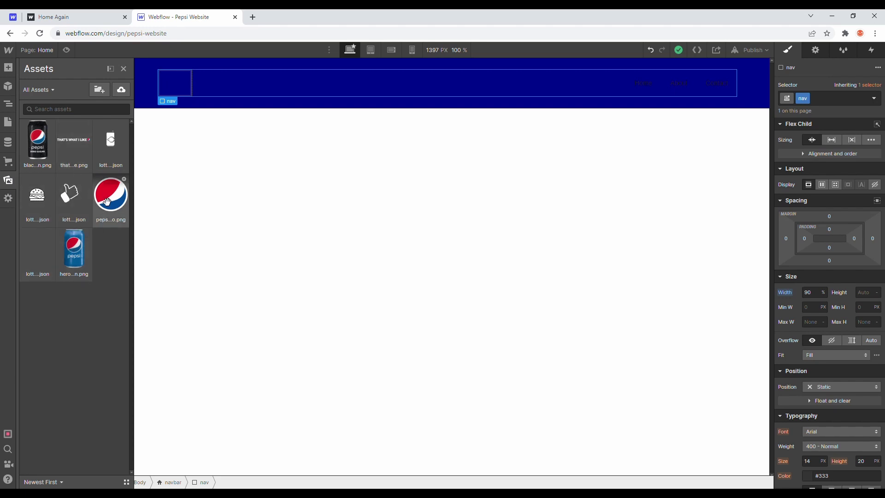
pyautogui.moveTo(116, 216); pyautogui.dragTo(184, 90)
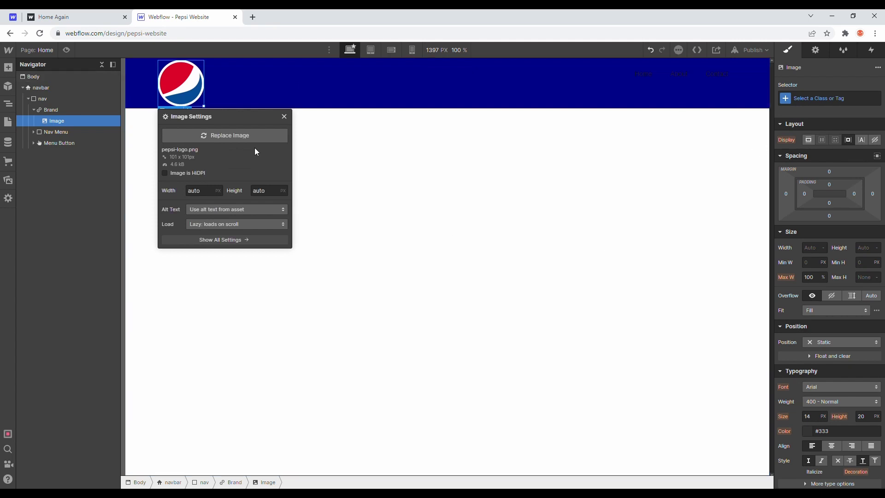
pyautogui.click(83, 111)
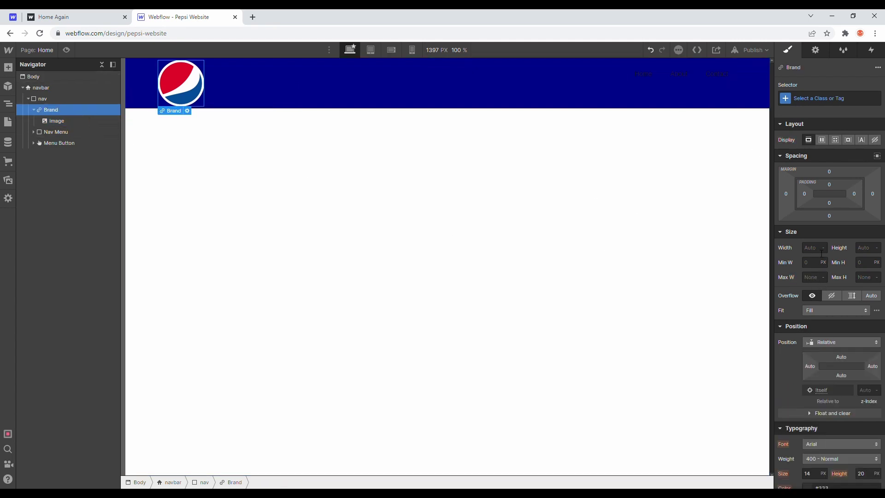
# - Give the Brand logo image the class "nav-logo" and set its width to 70 px
pyautogui.click(63, 122)
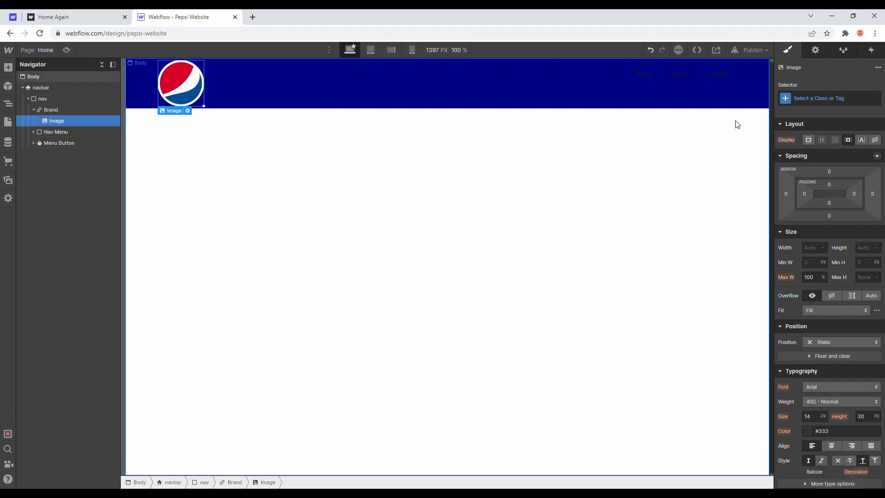
pyautogui.click(819, 102)
pyautogui.write('nav-logo')
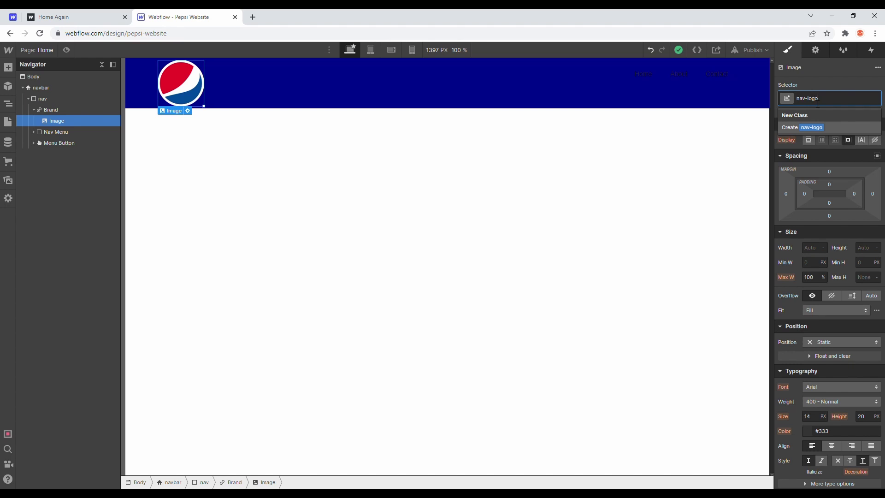
pyautogui.press('Return')
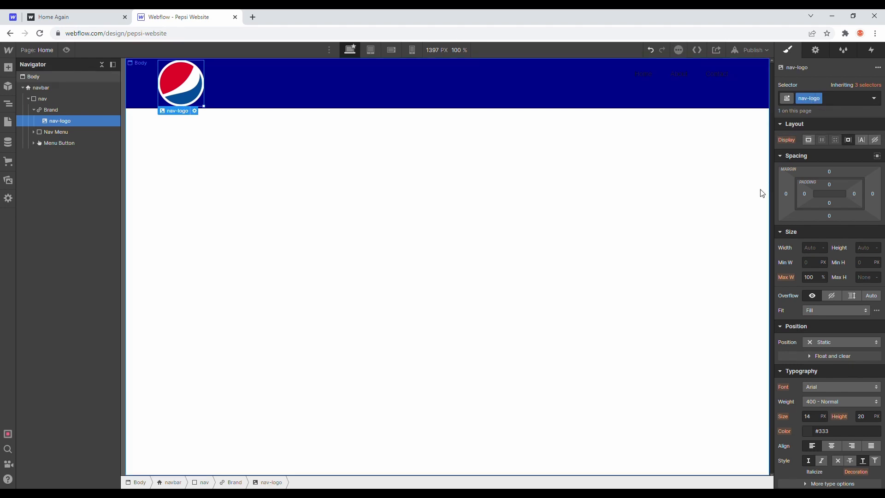
pyautogui.click(814, 249)
pyautogui.write('70')
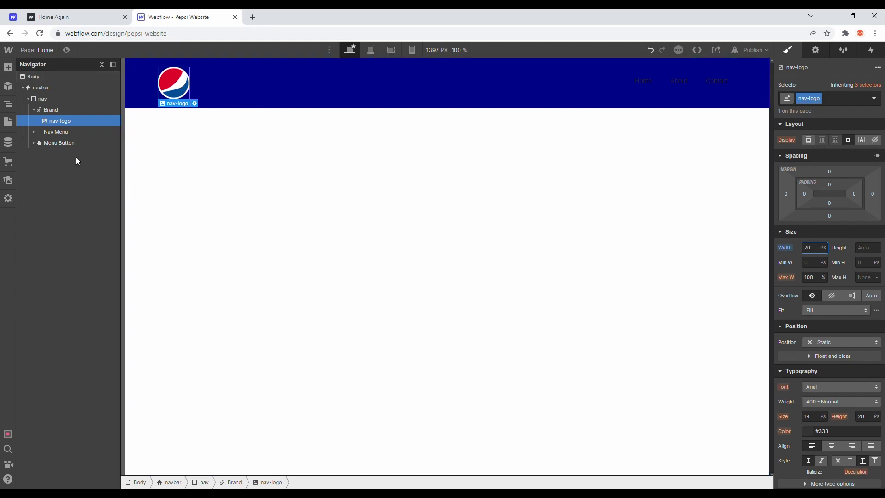
# - Delete the Icon element nested inside the navbar's Menu Button
pyautogui.click(60, 144)
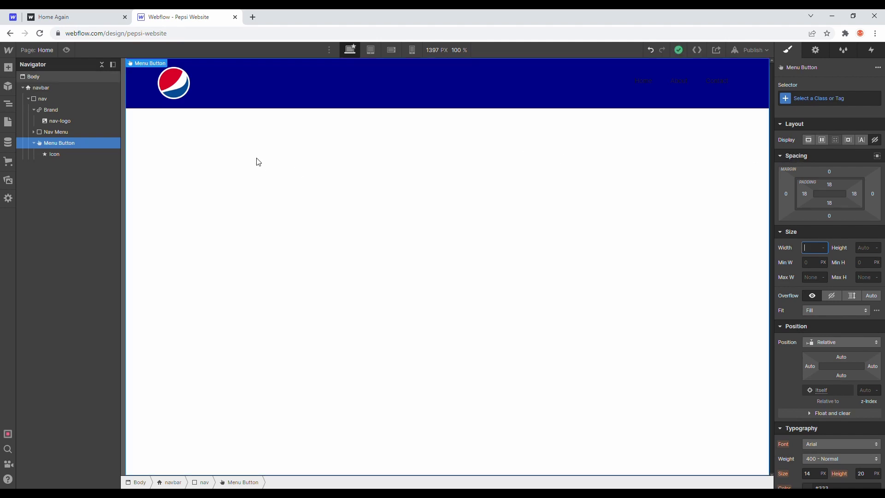
pyautogui.click(101, 153)
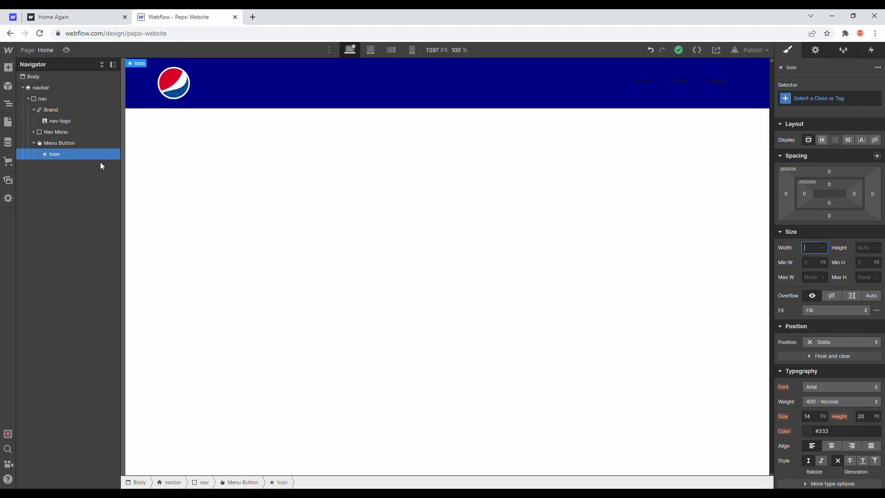
pyautogui.click(76, 146)
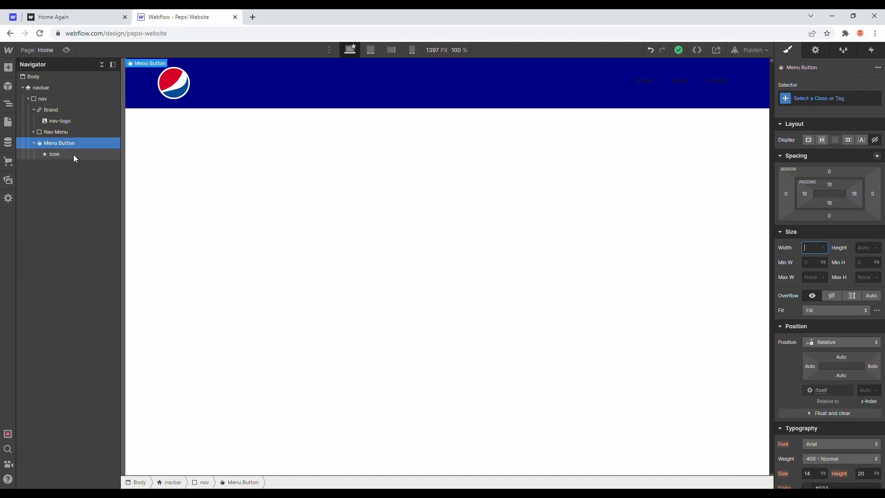
pyautogui.click(75, 155)
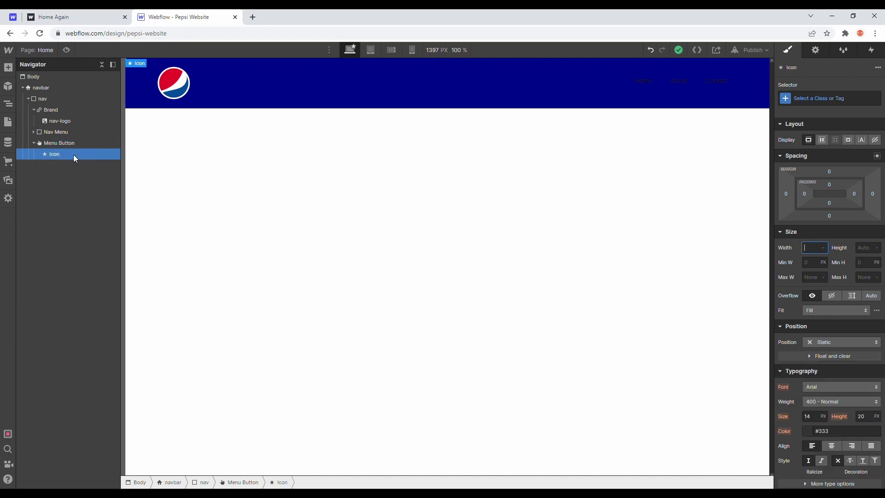
pyautogui.click(354, 322)
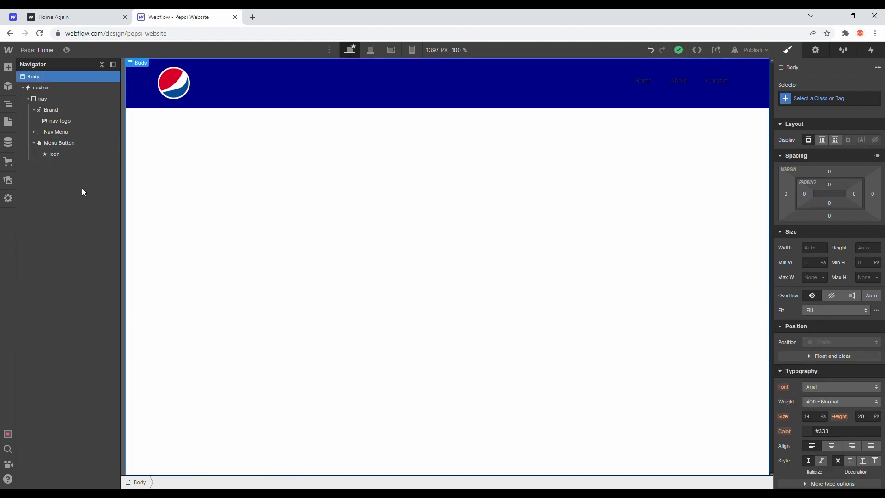
pyautogui.click(48, 157)
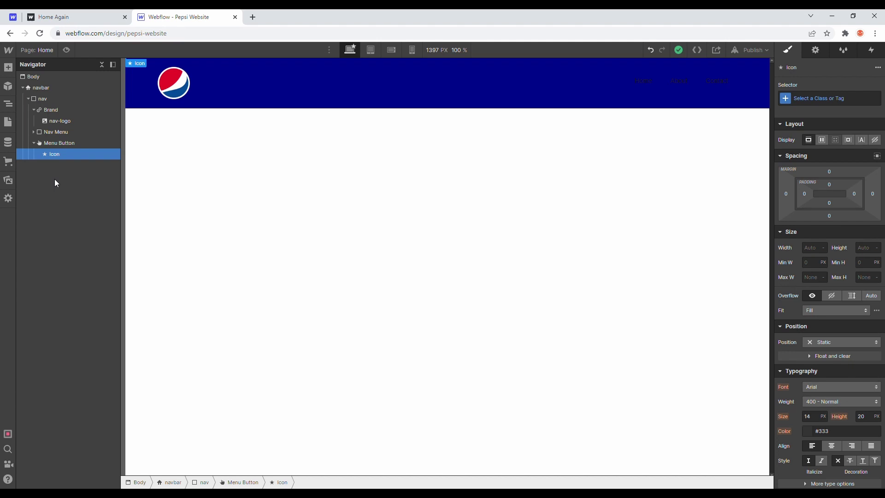
pyautogui.press('Delete')
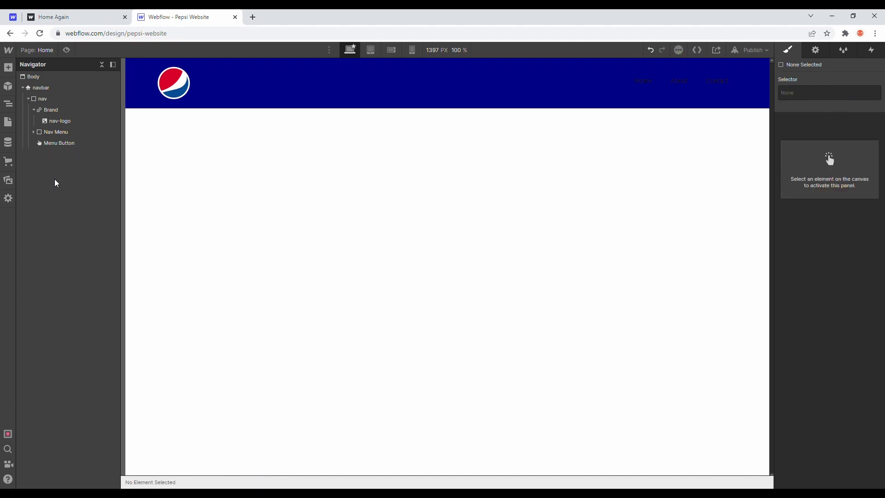
# - Add a Div Block with the class "burger-div" inside the Menu Button and set its width to 35 px
pyautogui.click(12, 69)
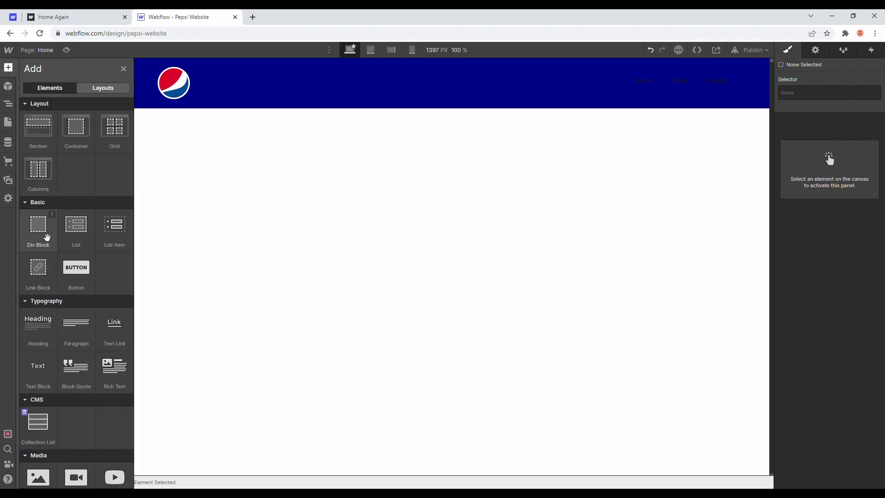
pyautogui.moveTo(46, 236); pyautogui.dragTo(94, 165)
pyautogui.click(823, 99)
pyautogui.write('burger-div')
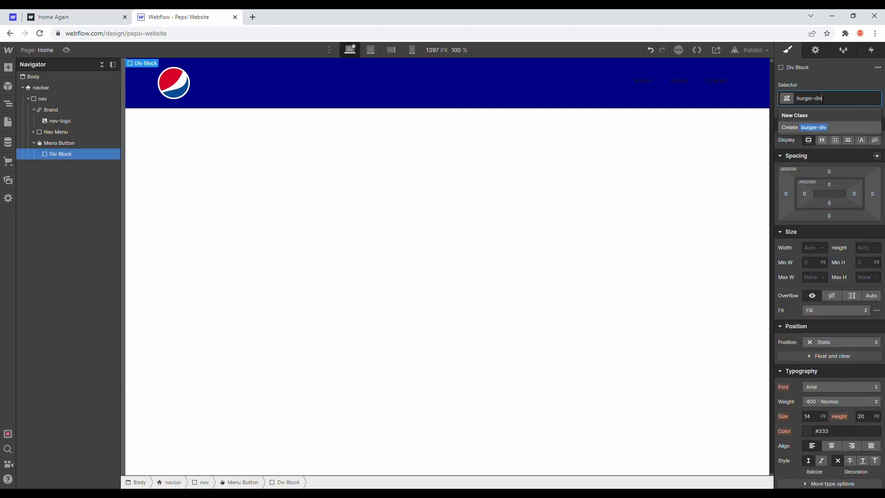
pyautogui.press('Return')
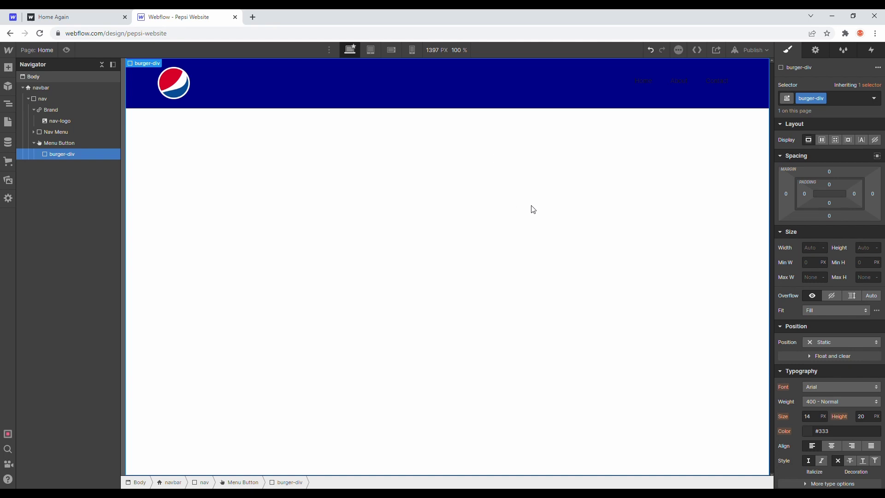
pyautogui.click(813, 251)
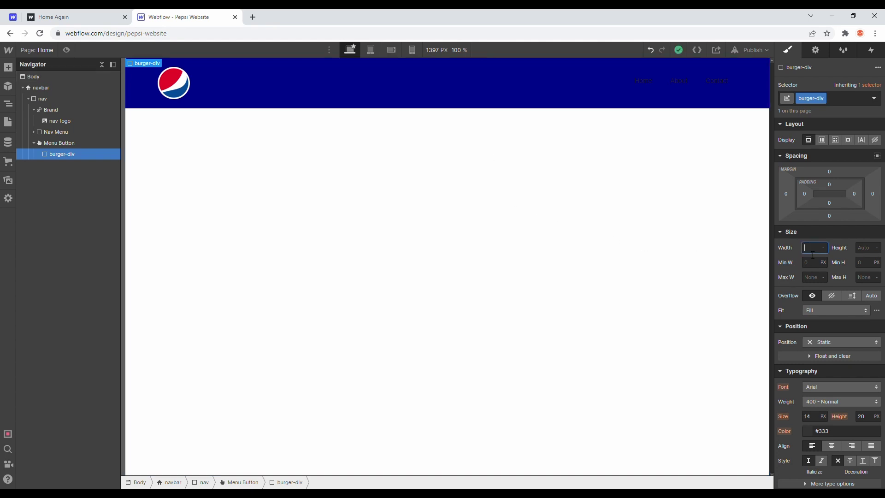
pyautogui.write('35')
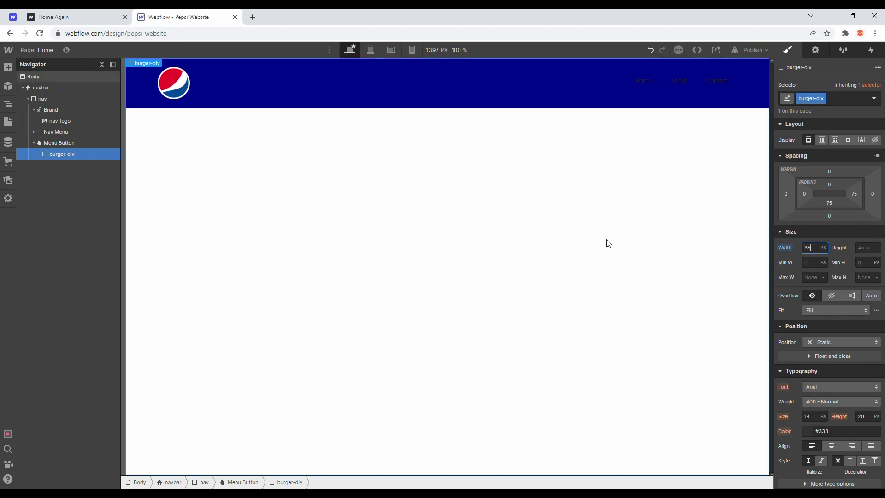
# - Set the Menu Button's display to Block so it shows on the desktop layout
pyautogui.click(110, 143)
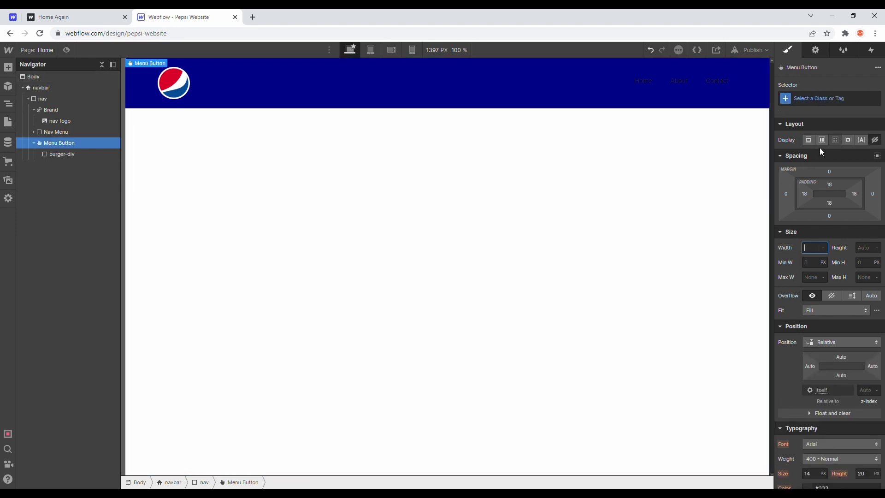
pyautogui.click(808, 140)
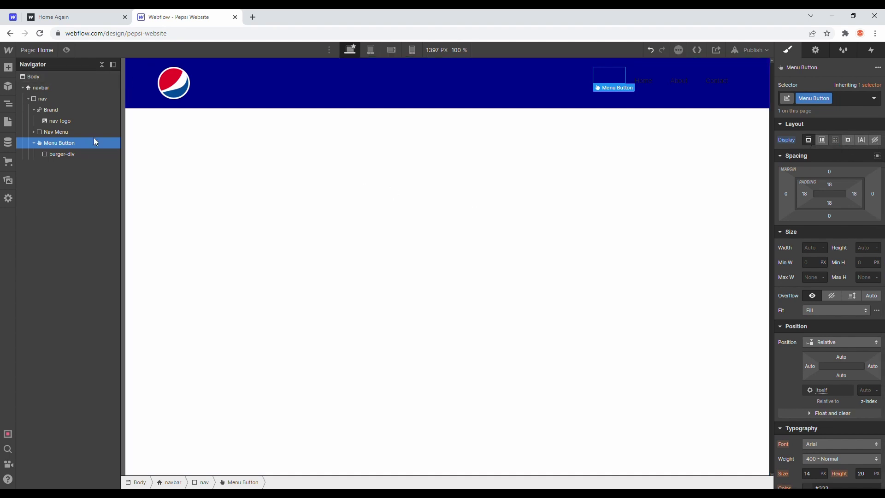
pyautogui.click(96, 153)
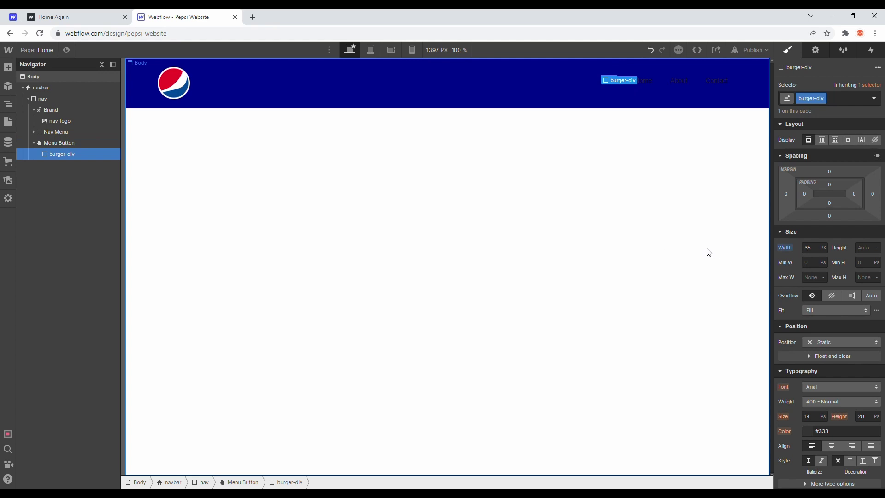
pyautogui.click(868, 250)
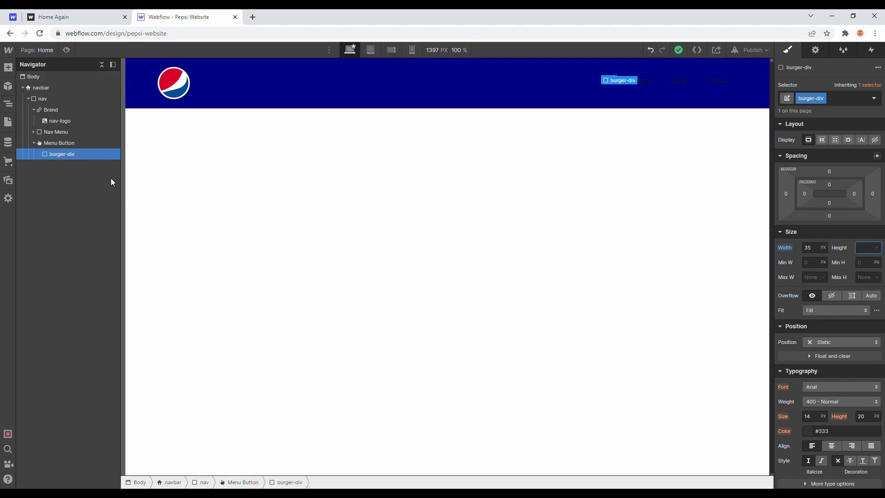
# - Add a Div Block inside burger-div and give it the class "burger-line"
pyautogui.click(8, 69)
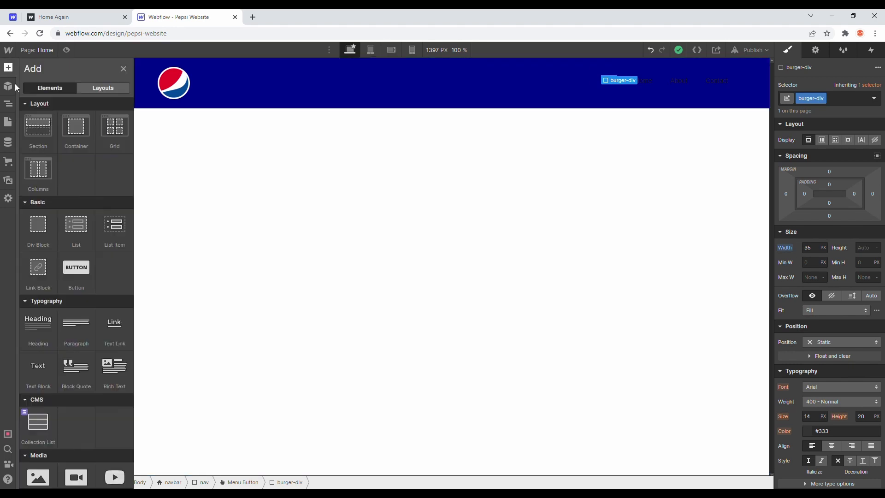
pyautogui.moveTo(37, 228); pyautogui.dragTo(81, 163)
pyautogui.click(812, 100)
pyautogui.write('b')
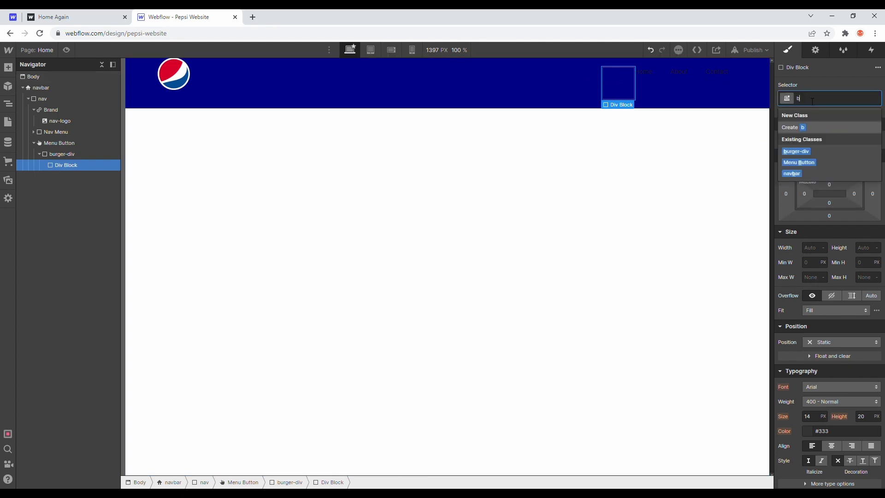
pyautogui.write('urger-')
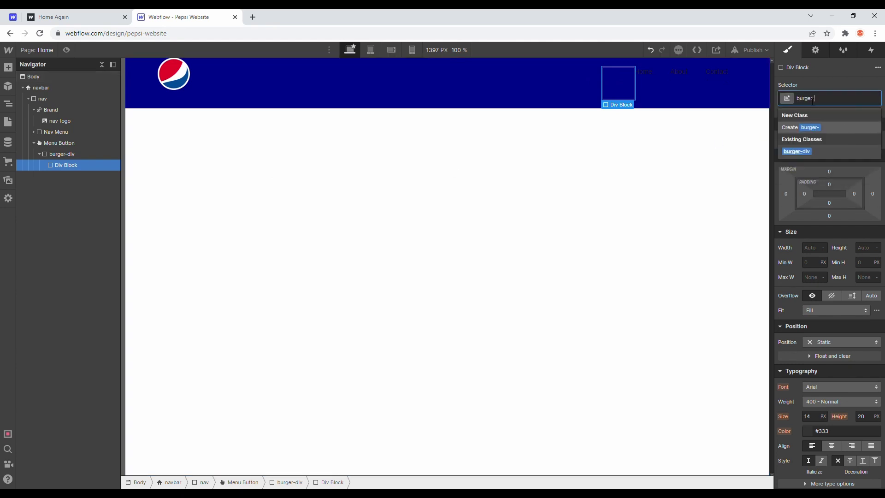
pyautogui.write('lin')
pyautogui.press('Return')
# - Set the burger-line's width to 100% and its height to 5 px
pyautogui.click(816, 252)
pyautogui.write('100')
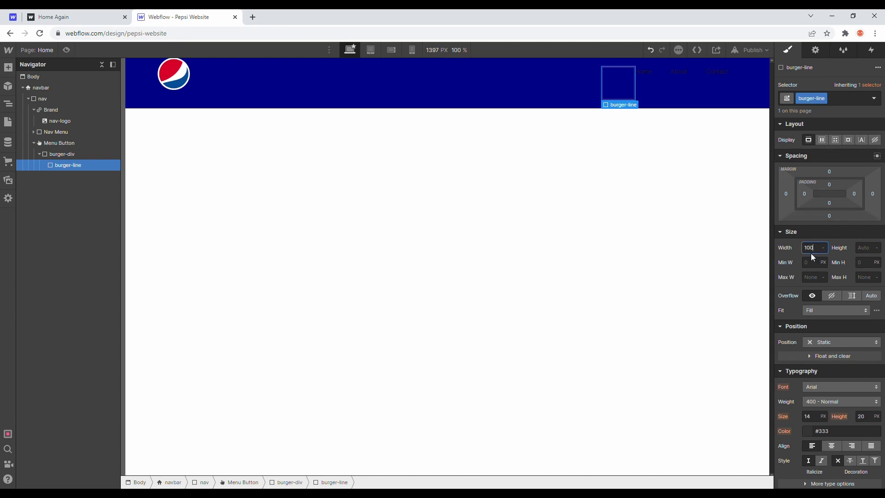
pyautogui.write('%')
pyautogui.press('Return')
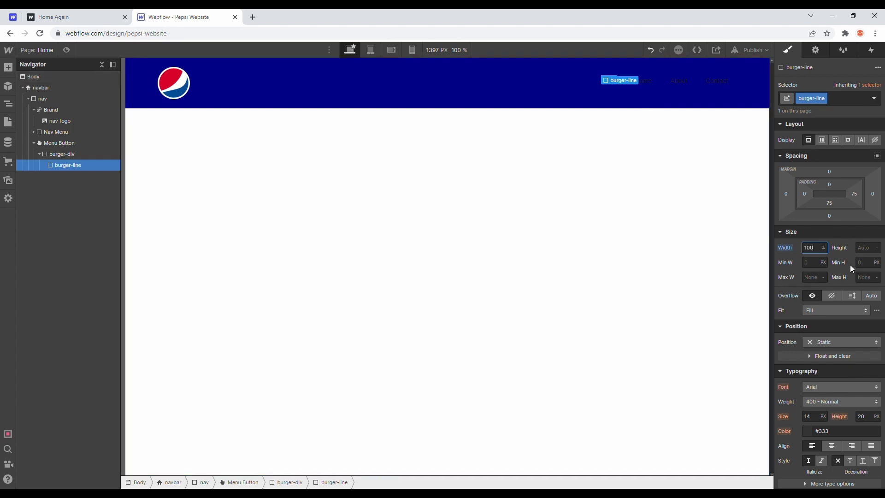
pyautogui.click(872, 251)
pyautogui.write('5px')
pyautogui.press('Return')
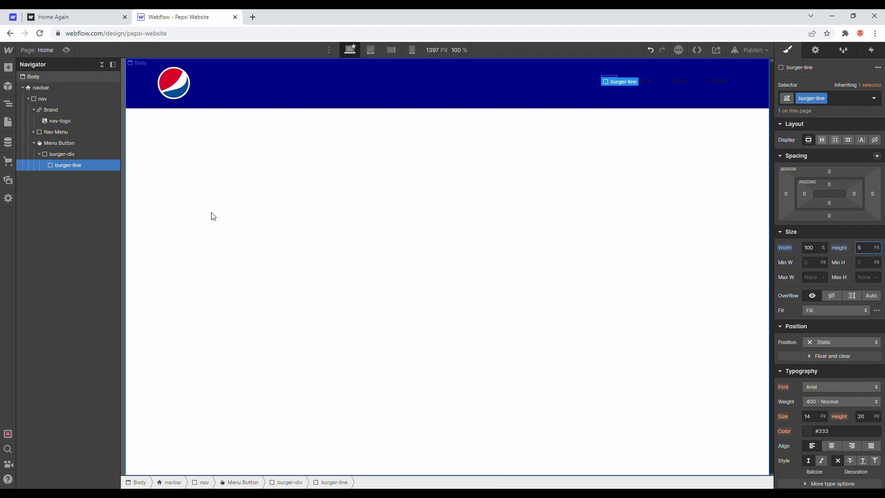
# - Give the burger-line a white background and round its corners with a 5 px radius
pyautogui.scroll(-4, 823, 344)
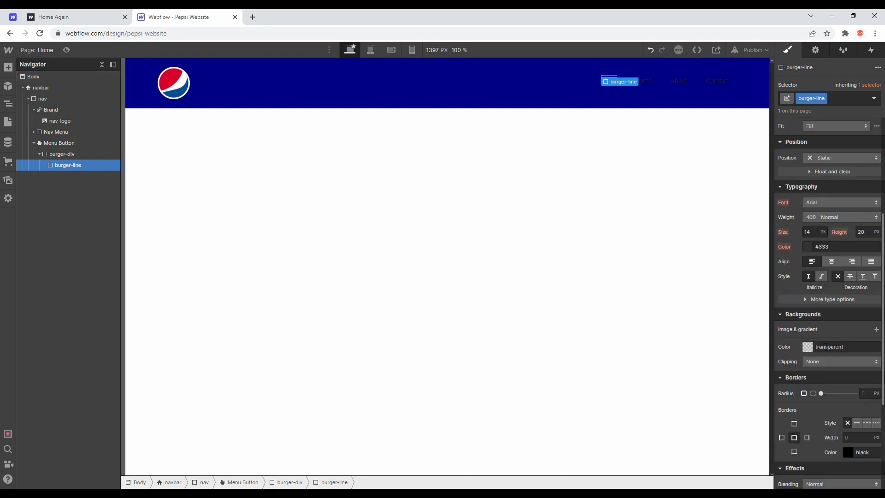
pyautogui.scroll(-3, 826, 346)
pyautogui.click(807, 185)
pyautogui.moveTo(807, 237); pyautogui.dragTo(751, 174)
pyautogui.click(842, 168)
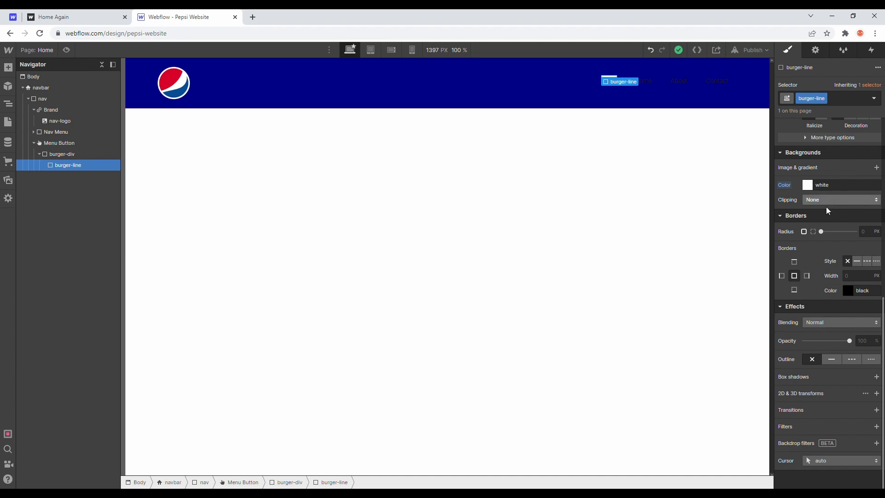
pyautogui.moveTo(826, 233); pyautogui.dragTo(829, 234)
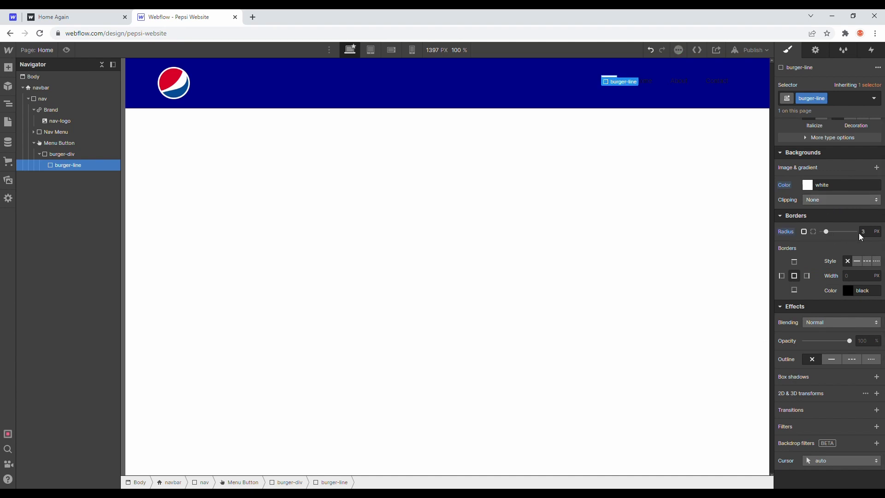
pyautogui.click(737, 212)
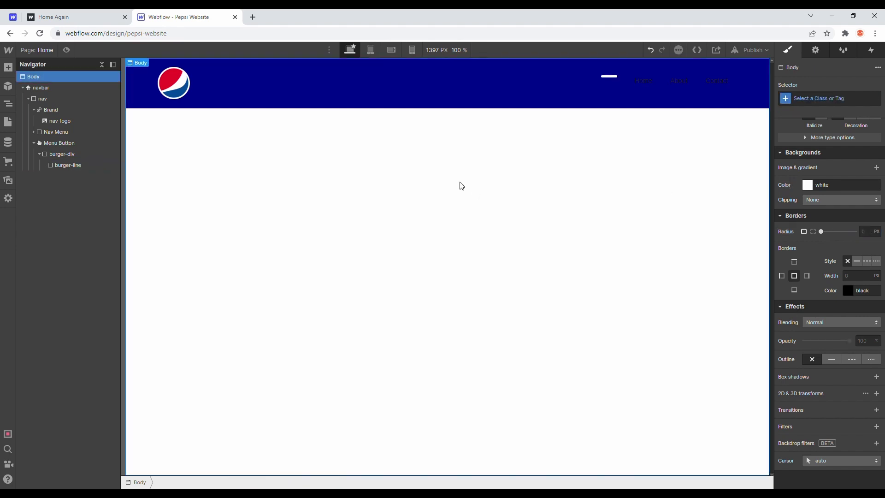
# - Duplicate the burger-line twice so that burger-div holds three lines
pyautogui.click(81, 166)
pyautogui.hotkey('ctrl', 'd')
pyautogui.hotkey('ctrl', 'd')
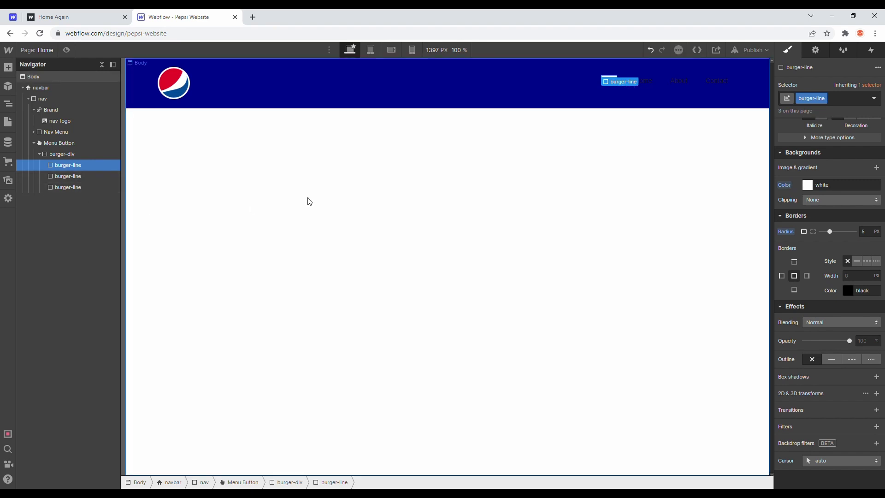
pyautogui.click(415, 202)
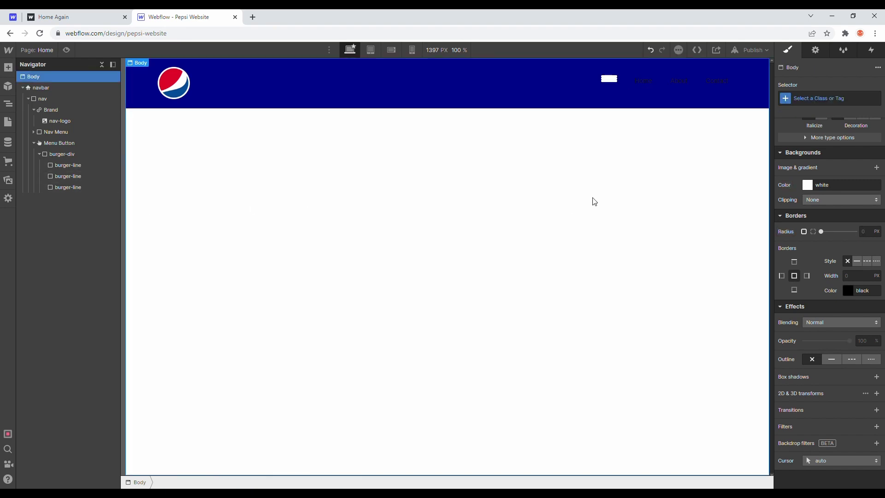
# - Set the burger-line class's bottom margin to 2 px
pyautogui.click(610, 78)
pyautogui.scroll(7, 843, 197)
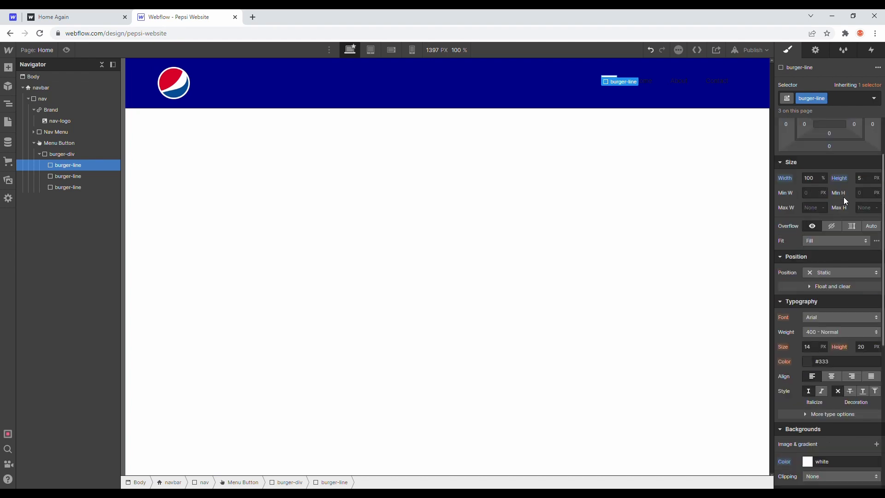
pyautogui.click(830, 216)
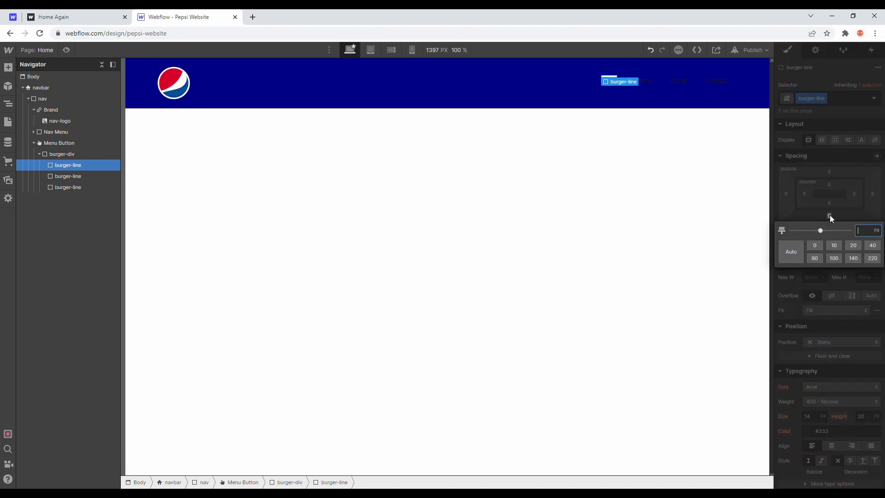
pyautogui.press('Return')
pyautogui.click(644, 199)
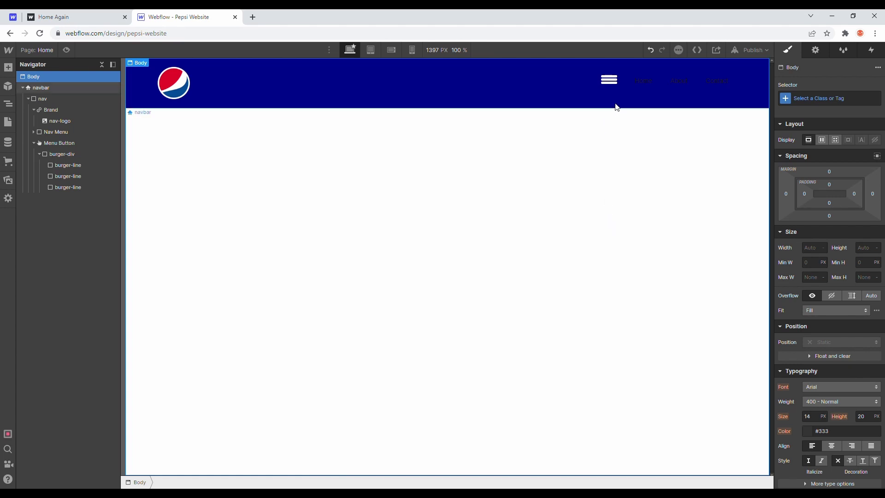
# - Set the burger-line class's top margin to 2 px
pyautogui.click(614, 84)
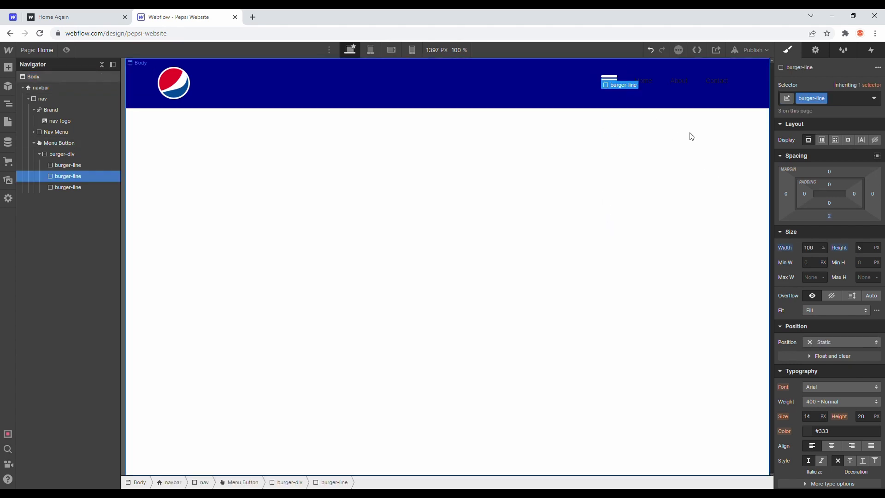
pyautogui.click(830, 171)
pyautogui.write('2')
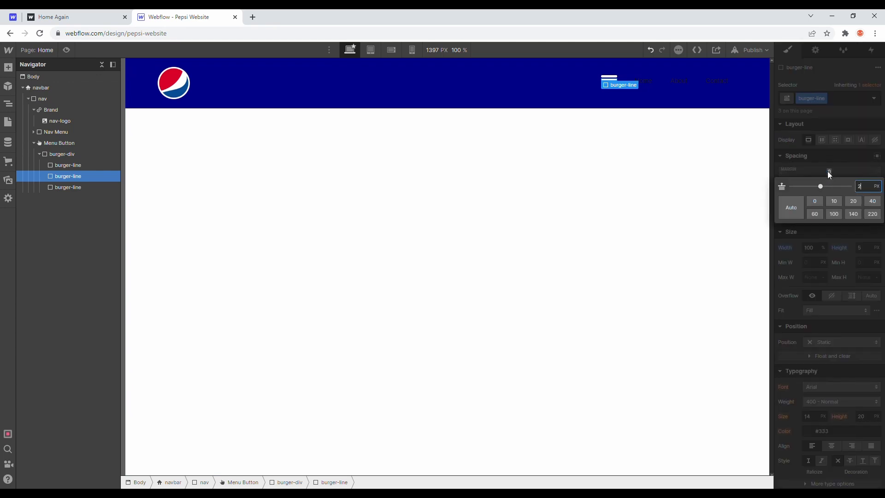
pyautogui.press('Return')
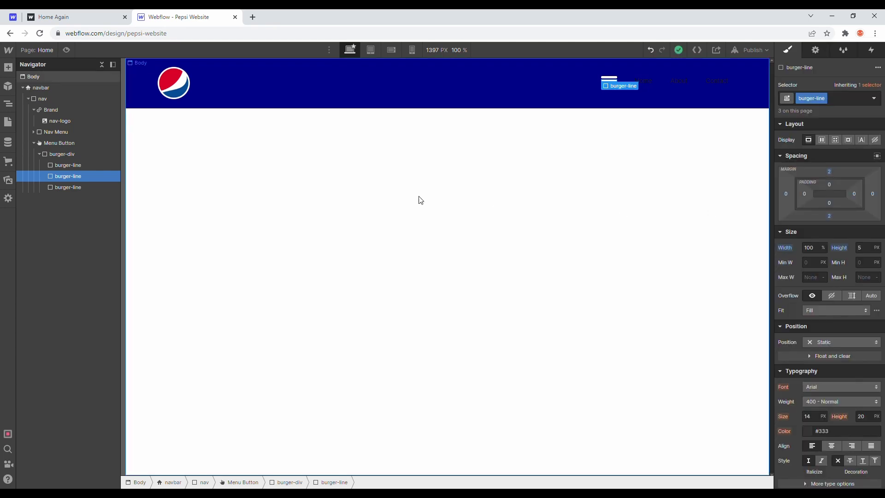
pyautogui.click(577, 150)
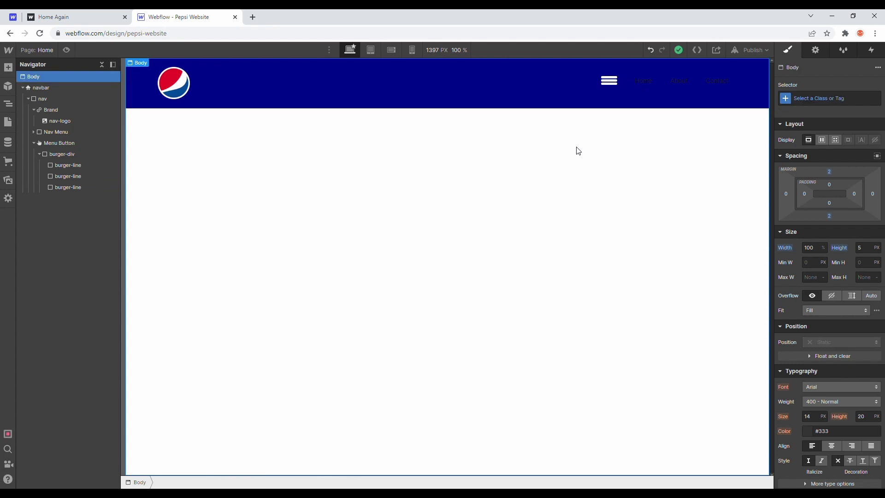
# - Undo the 2 px margins on the burger-line class and set its bottom margin to 5 px
pyautogui.hotkey('ctrl', 'z')
pyautogui.click(614, 81)
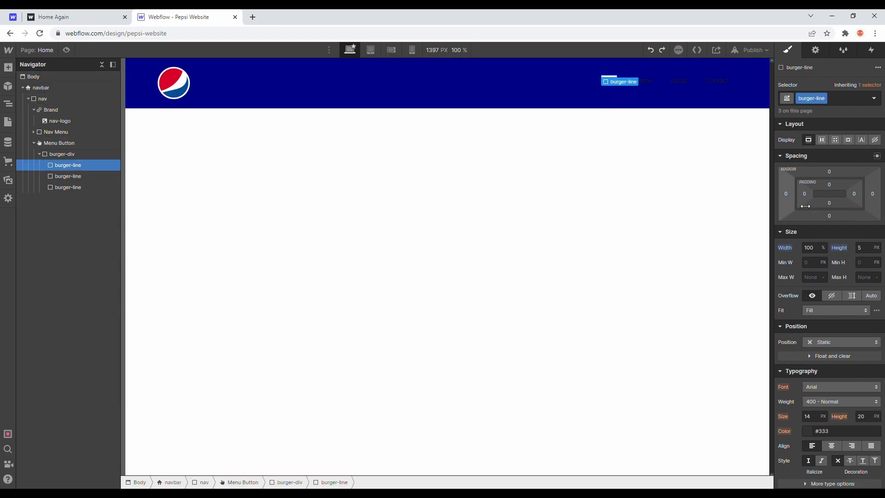
pyautogui.moveTo(829, 216); pyautogui.dragTo(837, 224)
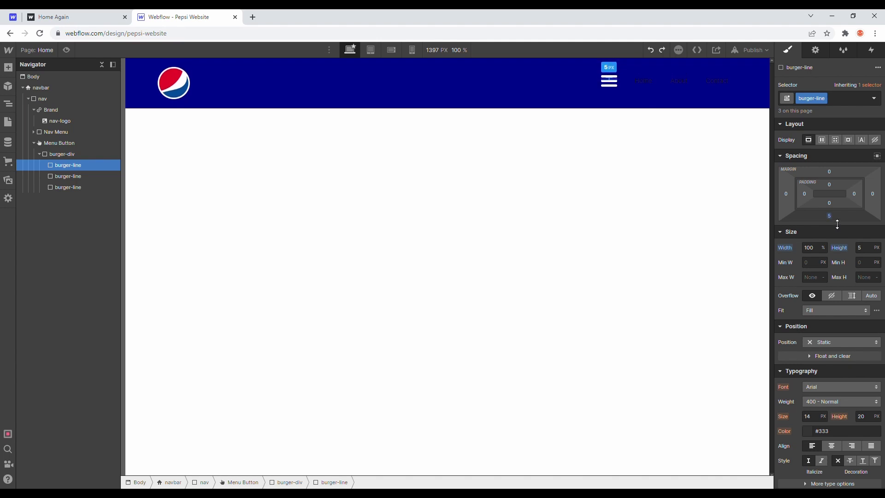
pyautogui.click(572, 250)
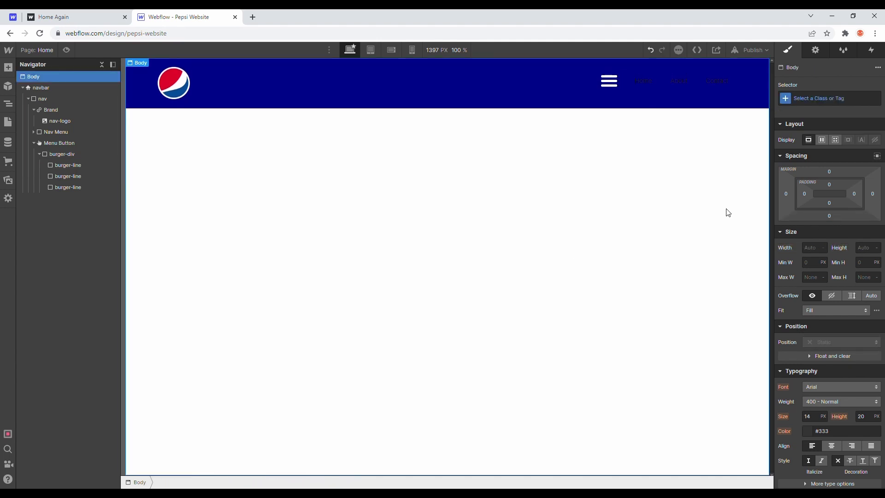
pyautogui.click(616, 86)
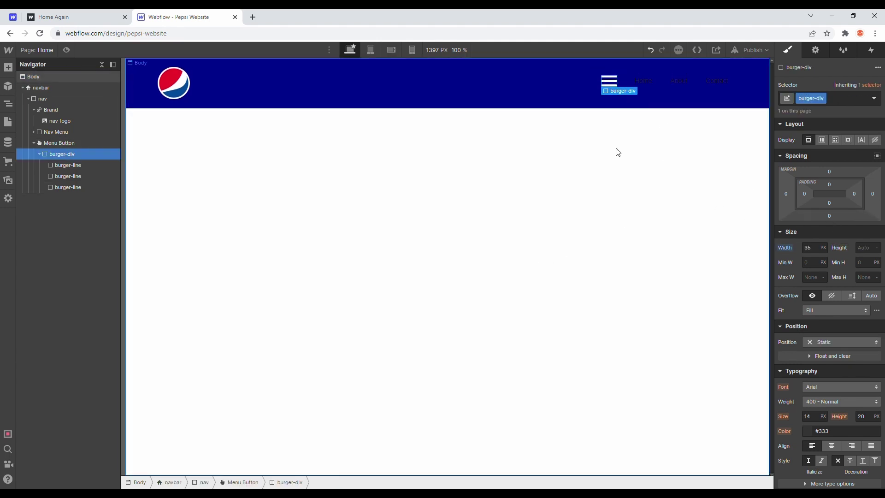
# - Reduce the burger-line class's bottom margin slightly to bring the three lines closer together
pyautogui.click(76, 167)
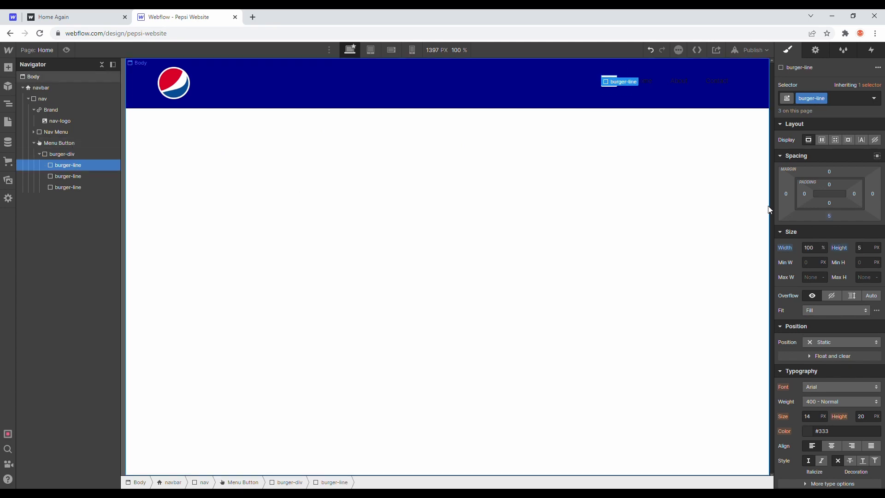
pyautogui.click(829, 216)
pyautogui.press('Return')
pyautogui.click(697, 189)
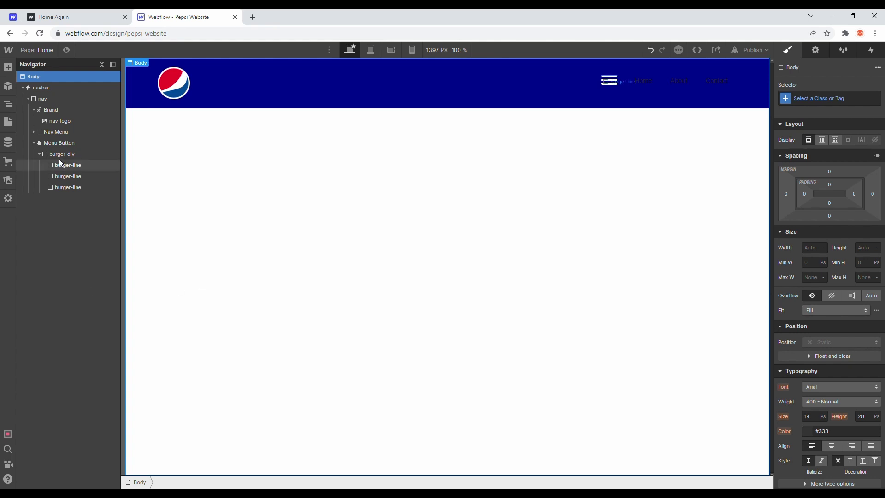
# - Check how the burger menu opens and closes on the finished Pepsi page, and set the Webflow project's Nav Menu display to none
pyautogui.click(33, 143)
pyautogui.click(41, 132)
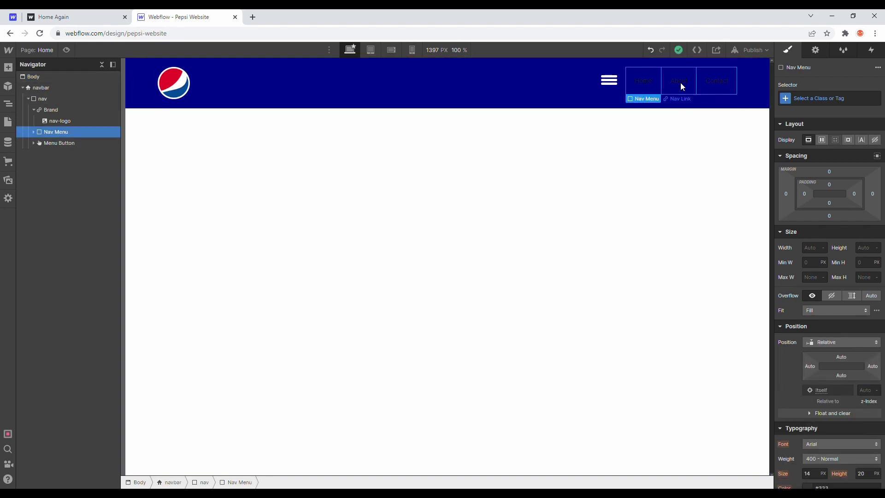
pyautogui.click(110, 14)
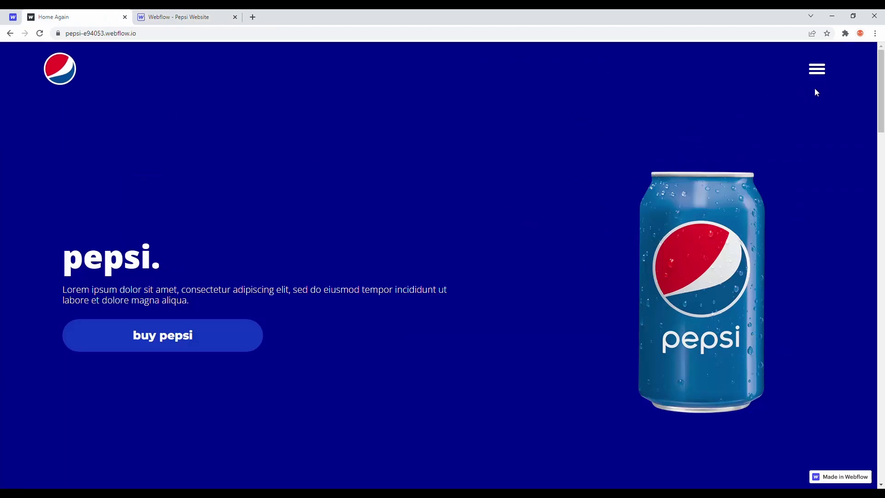
pyautogui.click(826, 64)
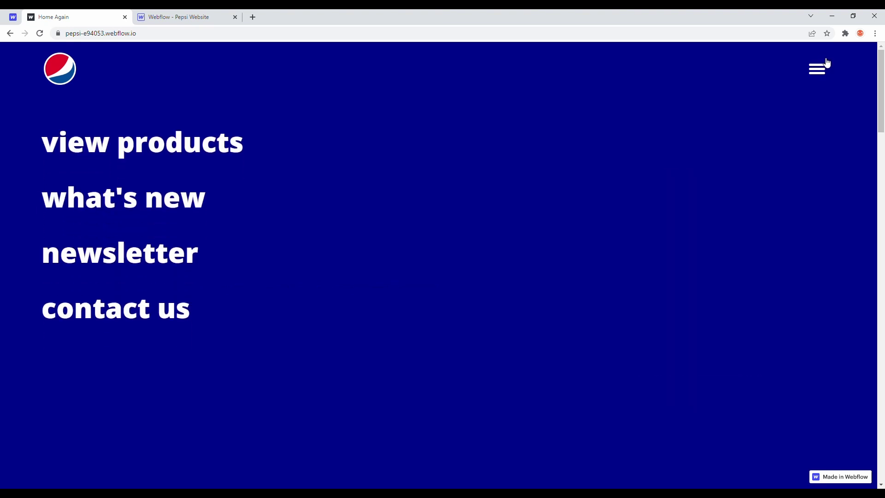
pyautogui.click(827, 63)
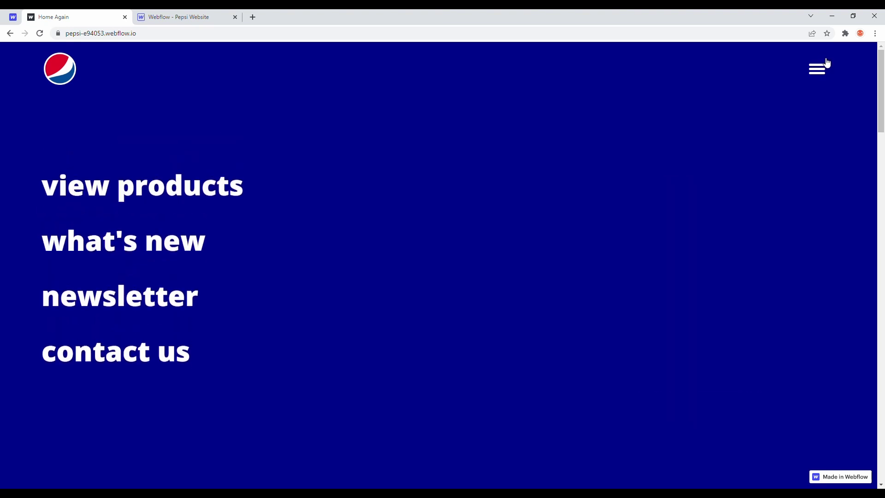
pyautogui.click(215, 14)
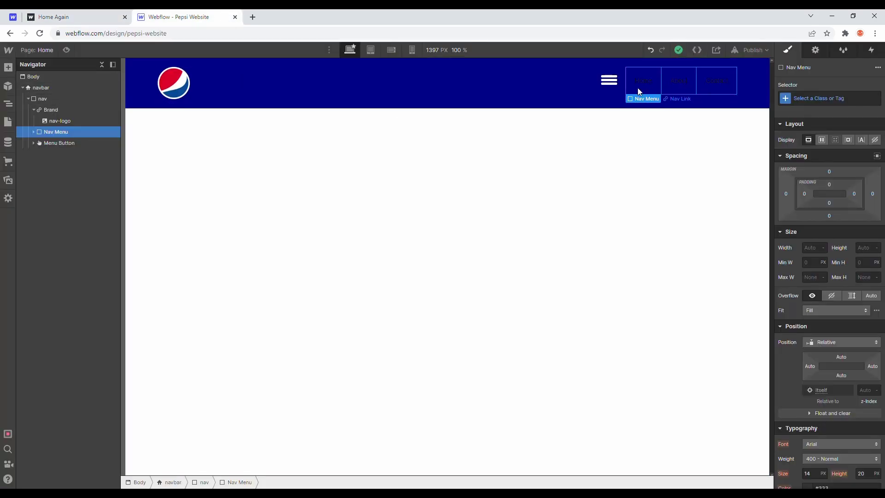
pyautogui.click(875, 140)
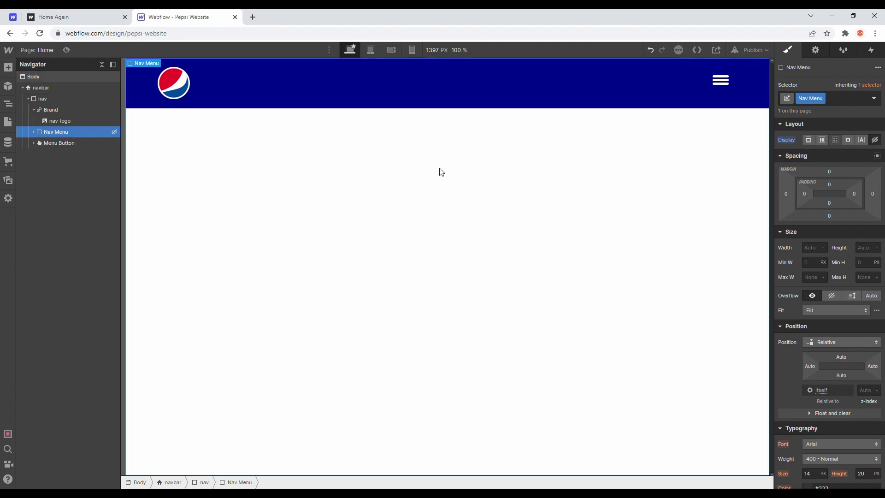
# - Check the logo's hover behaviour on the finished Pepsi page and add a Mouse hover element trigger to nav-logo in the Webflow project
pyautogui.click(172, 89)
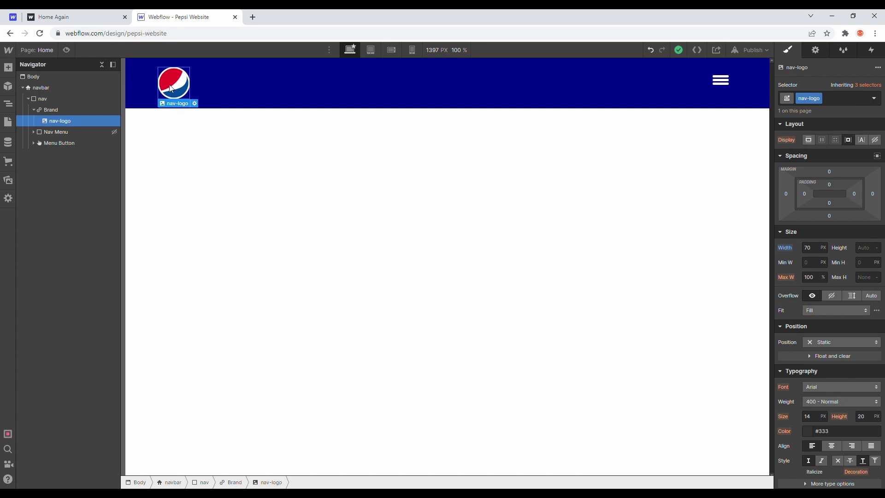
pyautogui.click(69, 17)
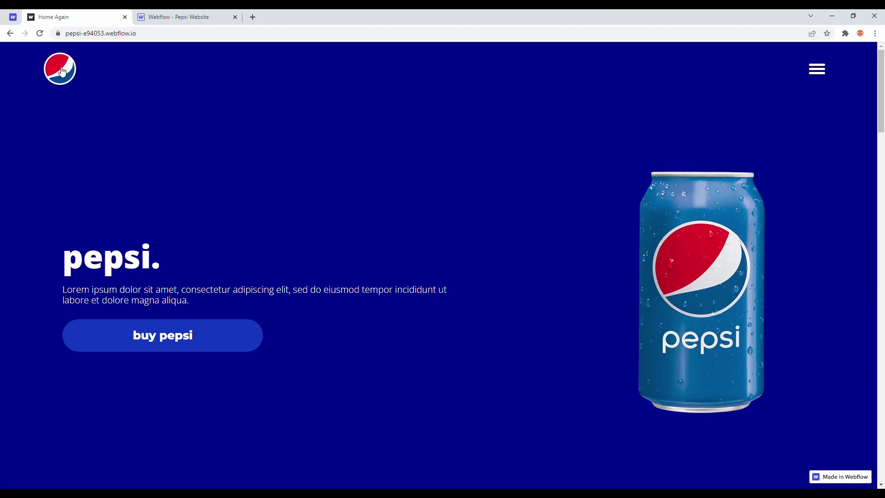
pyautogui.click(167, 13)
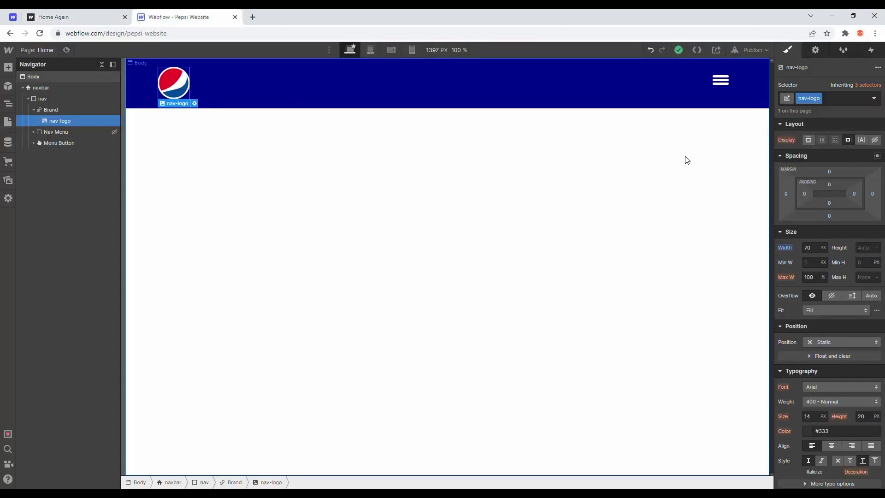
pyautogui.click(872, 50)
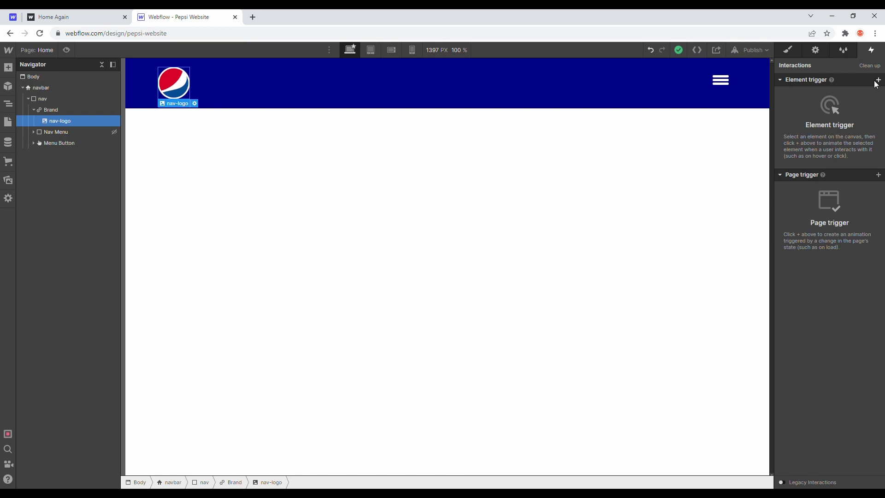
pyautogui.click(878, 80)
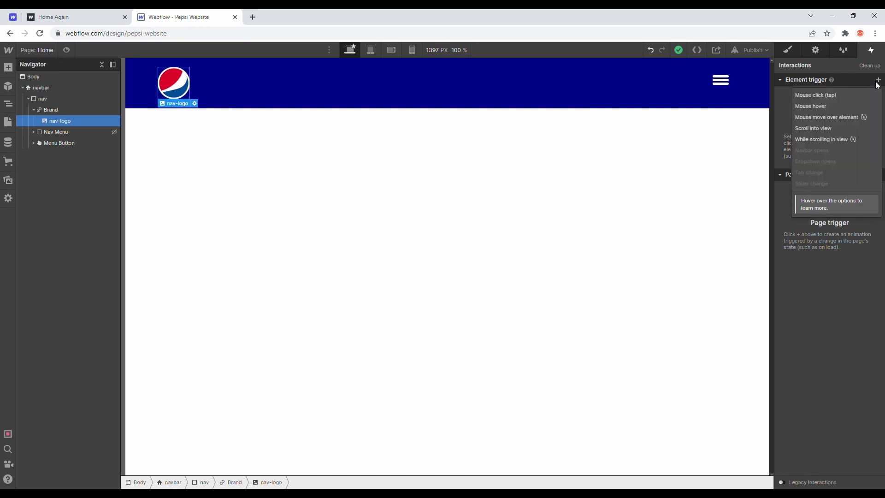
pyautogui.click(842, 106)
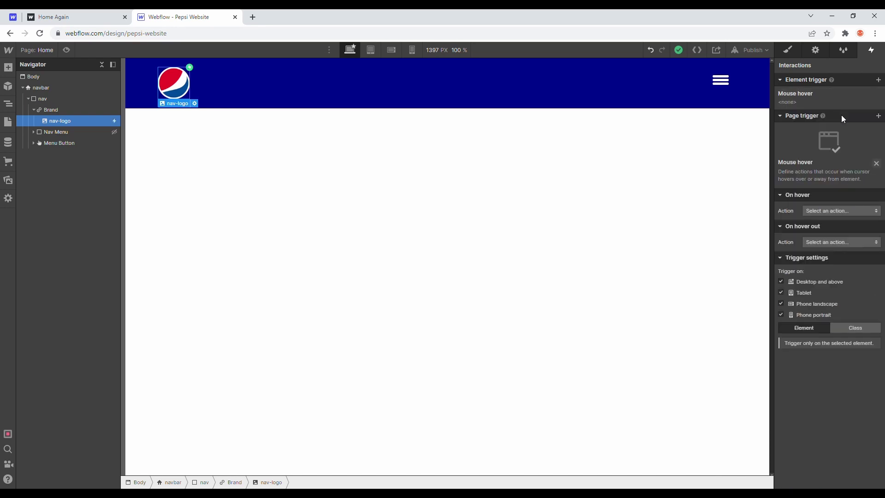
# - Make the on-hover action start an animation and create a timed animation named Logo Rotate
pyautogui.click(851, 130)
pyautogui.click(845, 152)
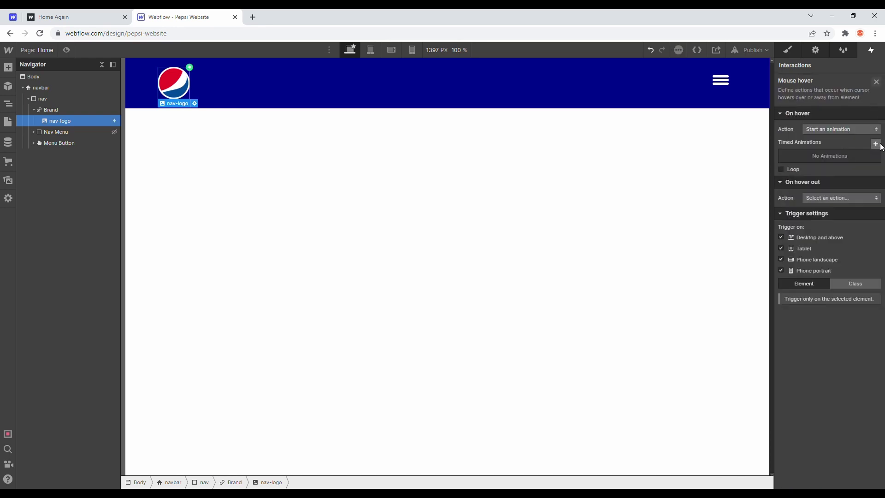
pyautogui.click(878, 147)
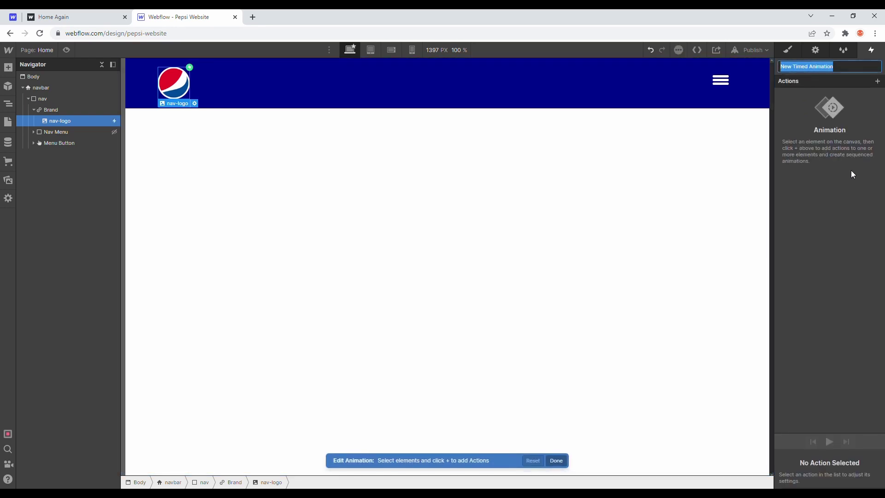
pyautogui.write('Logo Rotate')
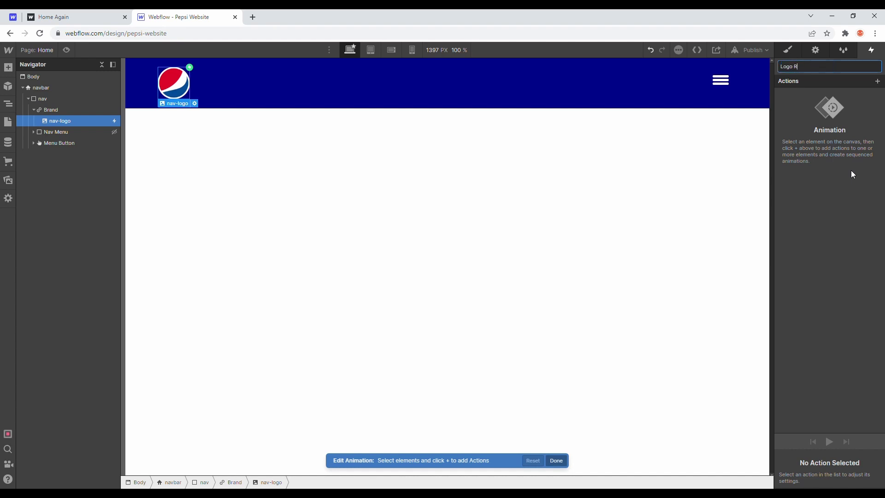
pyautogui.press('Return')
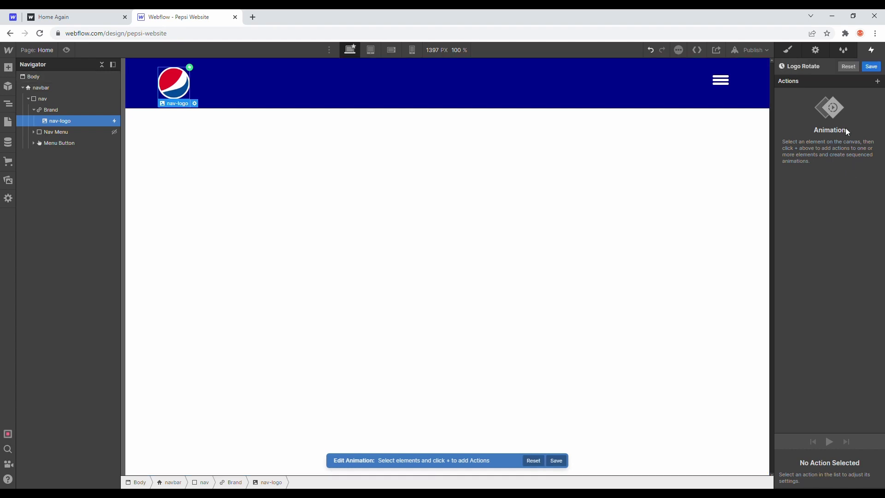
# - Add a Rotate action for nav-logo to the animation with a Z rotation of 0 degrees
pyautogui.click(876, 82)
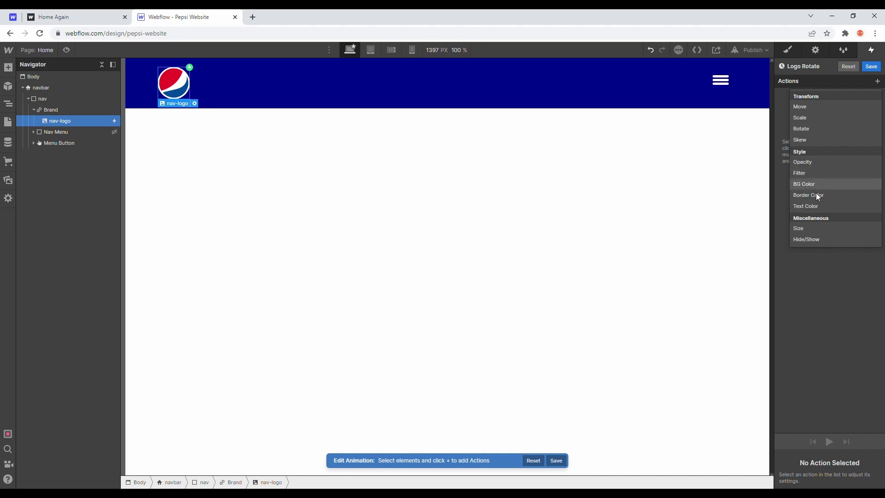
pyautogui.click(801, 129)
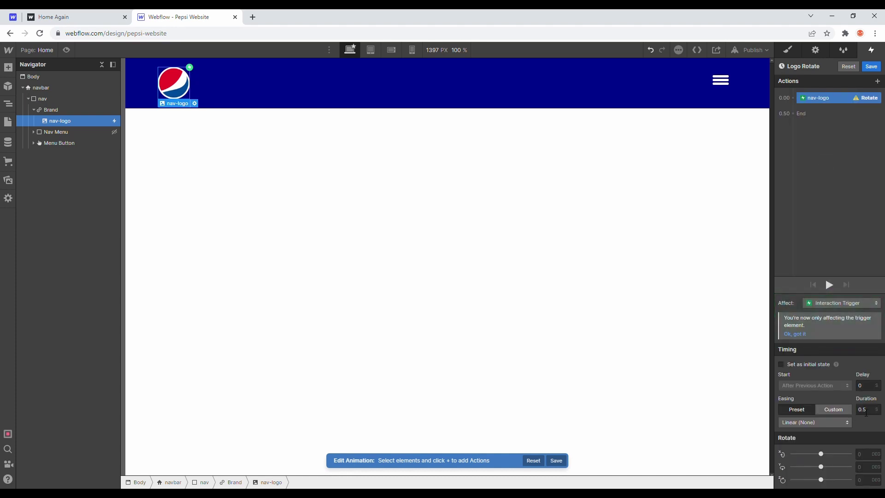
pyautogui.click(867, 481)
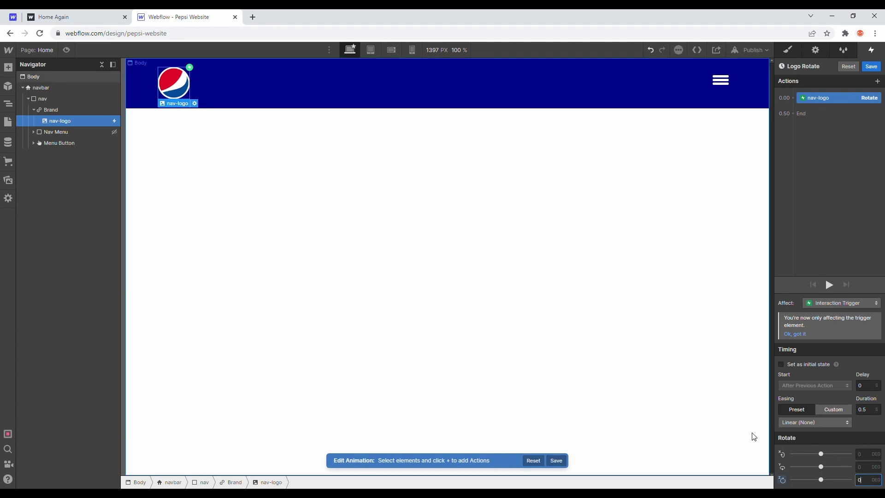
# - Add a second Rotate action for nav-logo after the first, with a Z rotation of 785 degrees
pyautogui.click(801, 114)
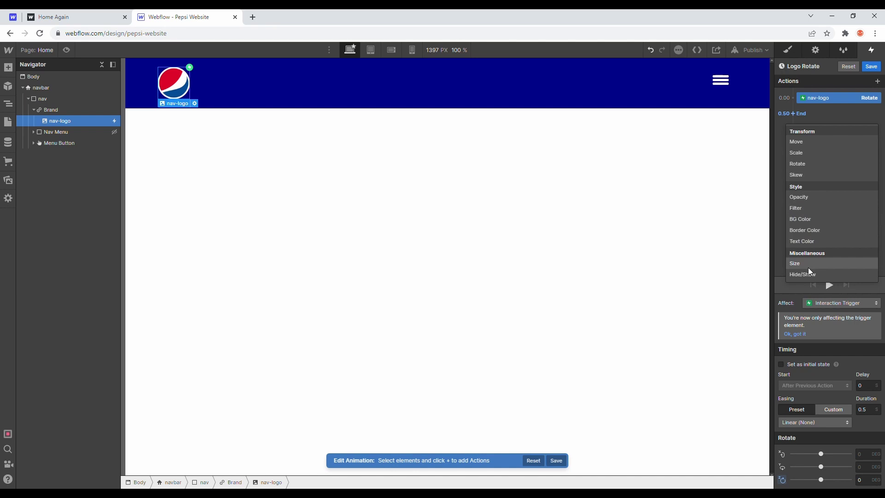
pyautogui.click(809, 162)
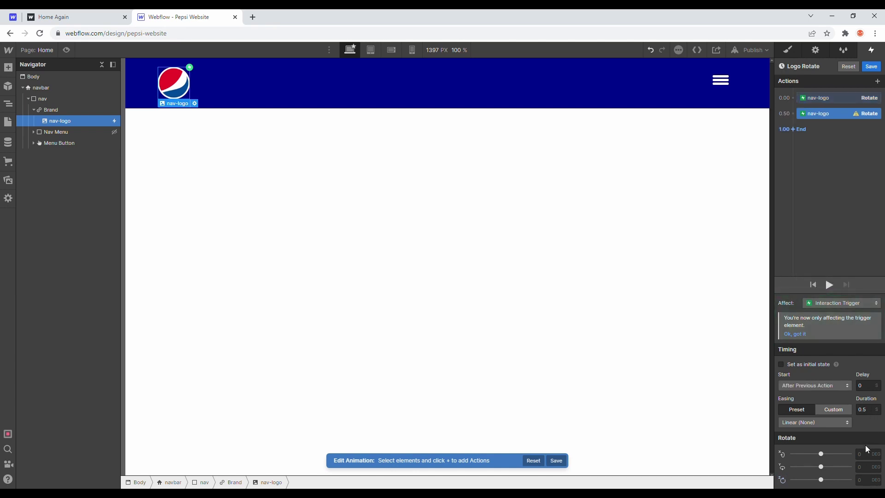
pyautogui.click(874, 482)
pyautogui.write('785')
pyautogui.press('Return')
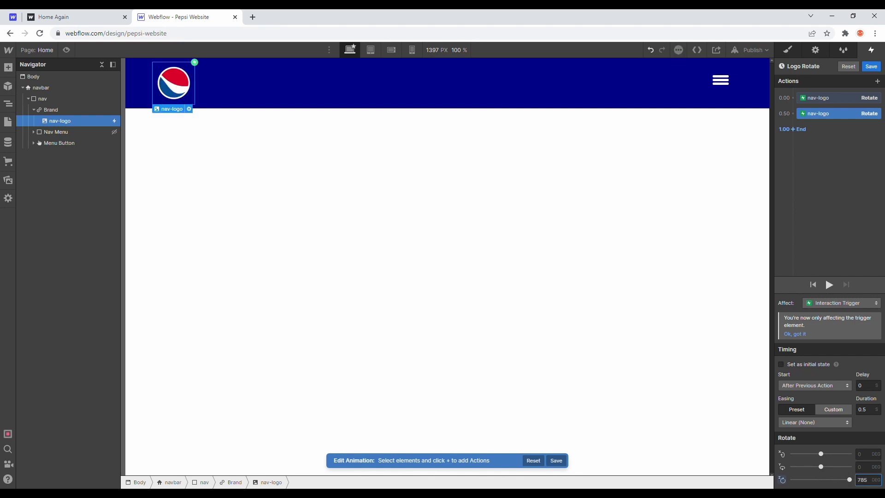
# - Add a third Rotate action with a Z rotation of 720 degrees and preview the animation
pyautogui.click(806, 129)
pyautogui.click(807, 181)
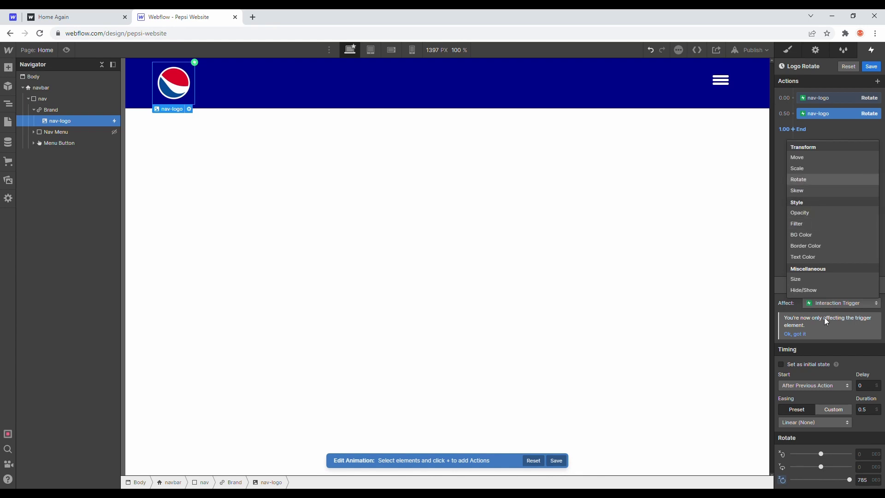
pyautogui.click(864, 480)
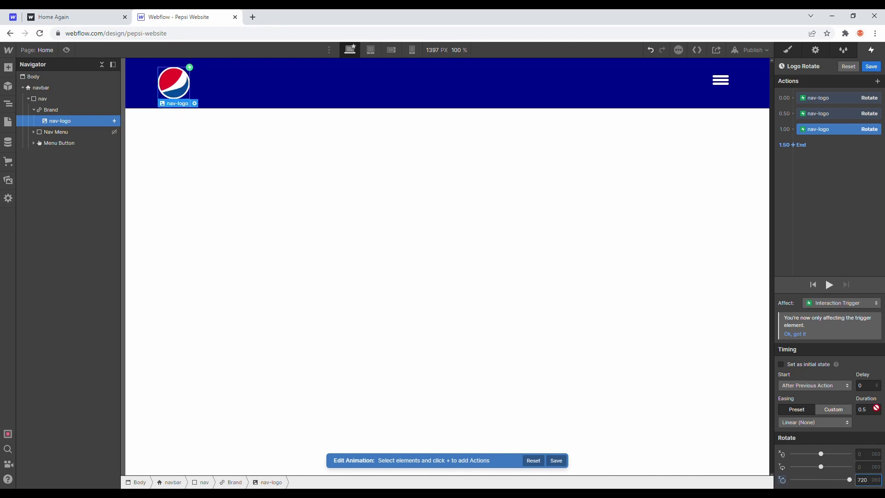
pyautogui.click(829, 285)
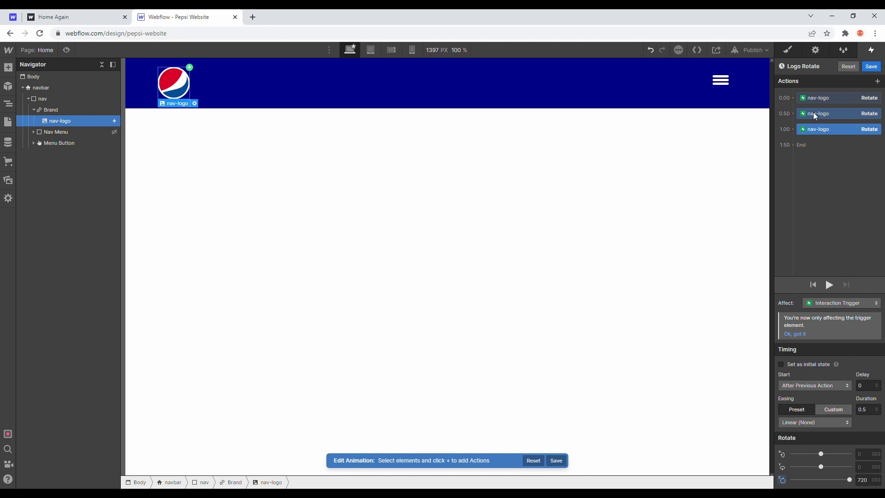
# - Set the duration of the first nav-logo Rotate action to 0.35 seconds
pyautogui.click(813, 113)
pyautogui.click(866, 408)
pyautogui.write('.35')
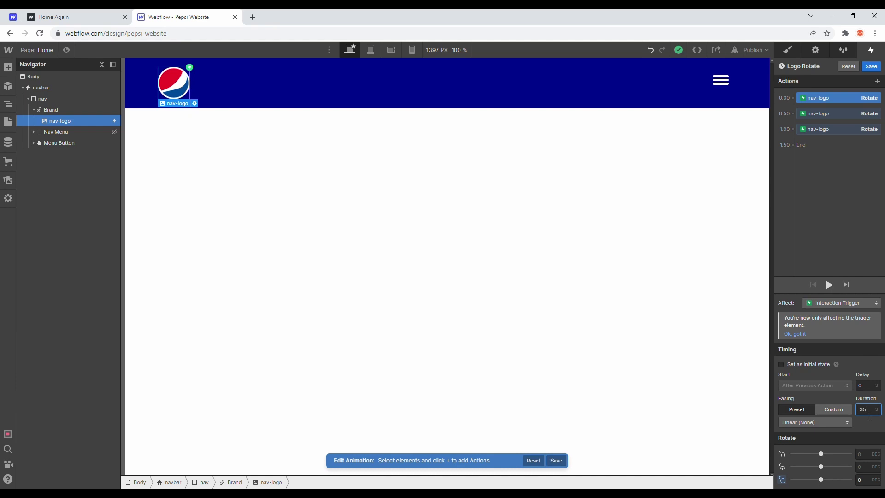
pyautogui.press('Return')
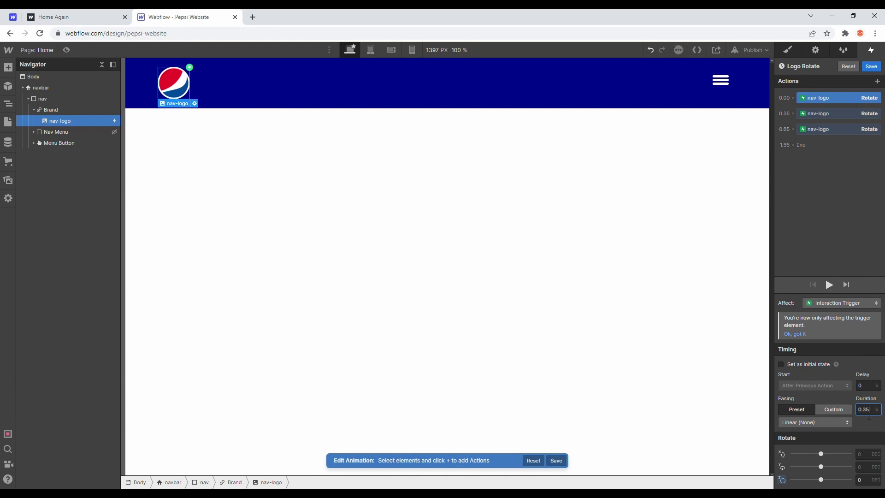
# - Enter a duration of 0.5 seconds for the second nav-logo Rotate action and preview the animation
pyautogui.click(833, 114)
pyautogui.click(869, 411)
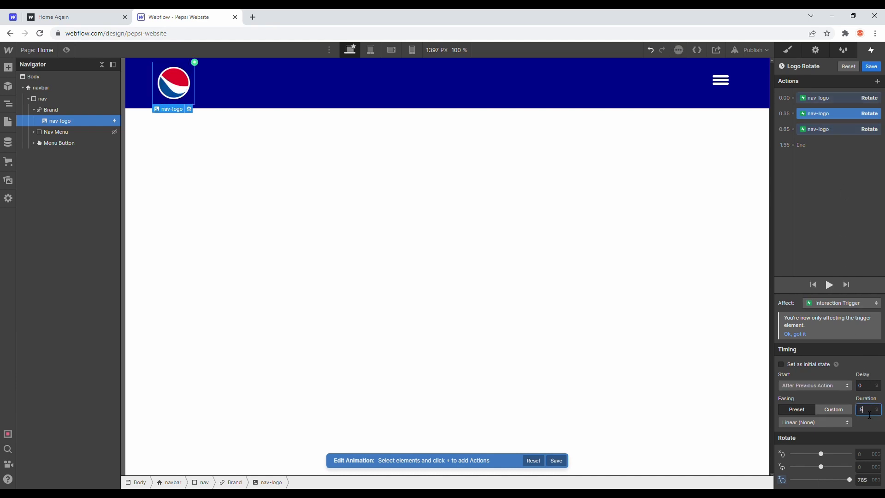
pyautogui.click(829, 284)
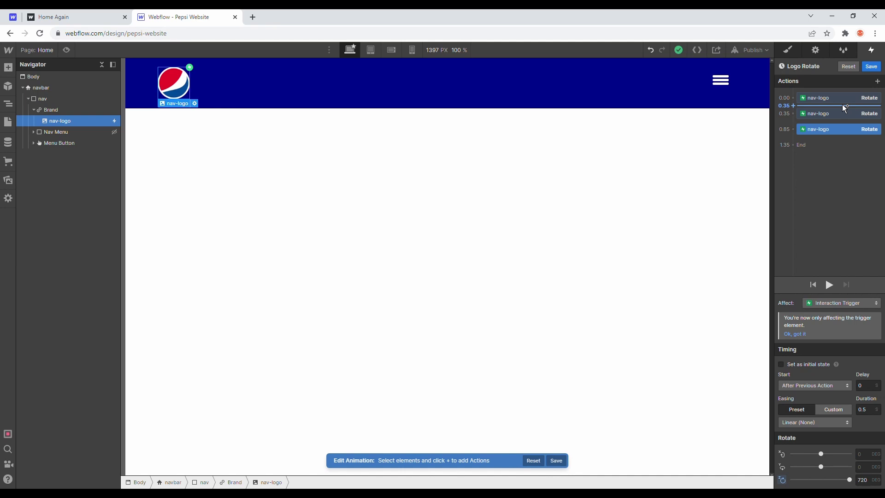
# - Review the second and third nav-logo Rotate actions, preview the animation and save Logo Rotate
pyautogui.click(840, 113)
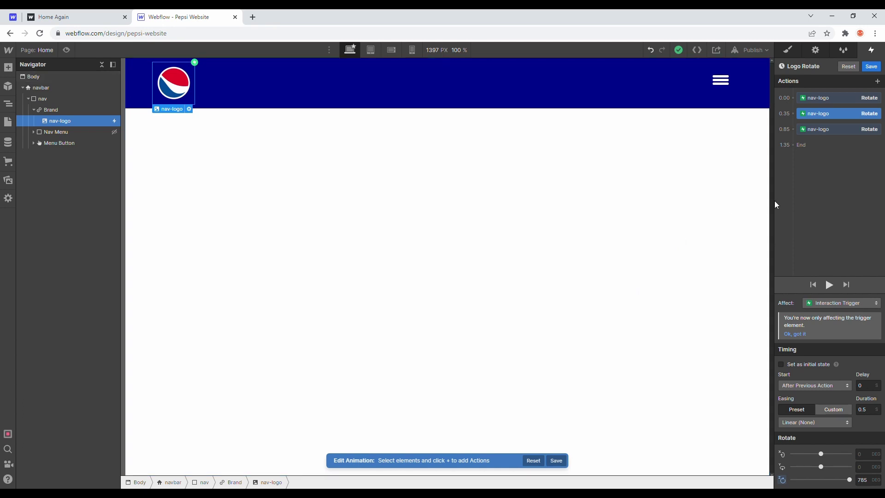
pyautogui.click(866, 129)
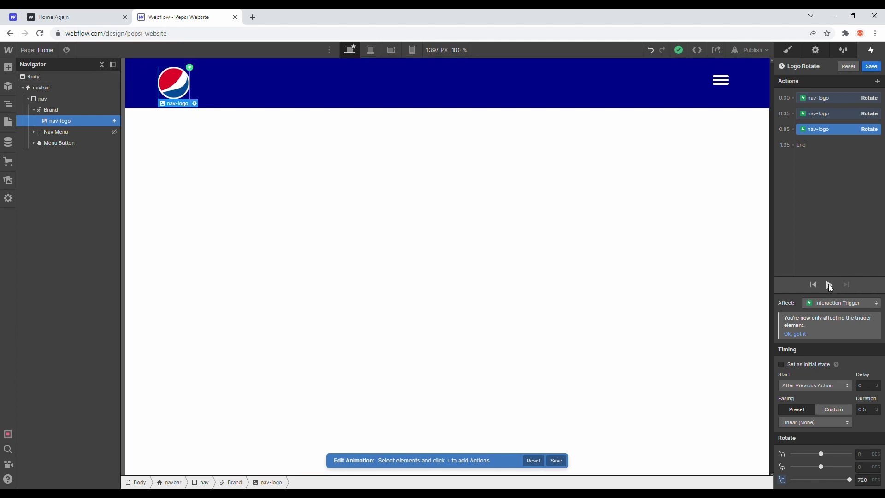
pyautogui.click(829, 284)
pyautogui.click(876, 68)
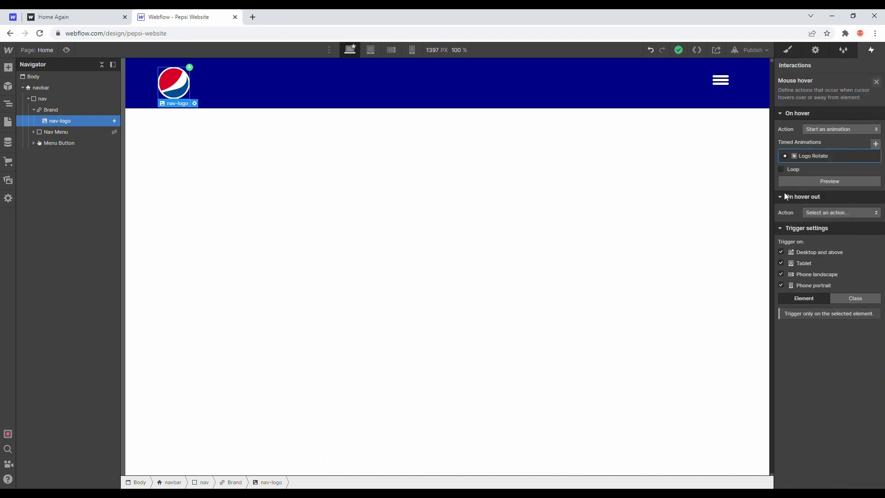
# - Test the logo's hover rotation in the page preview and return to the designer
pyautogui.click(67, 51)
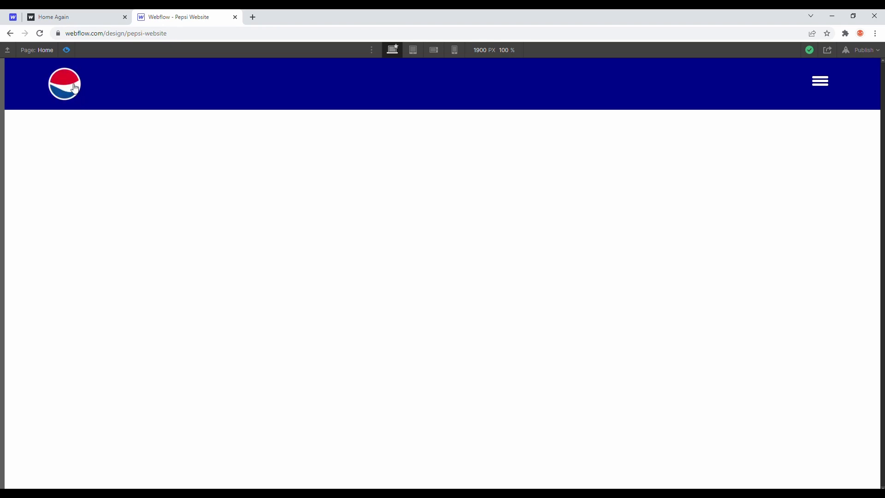
pyautogui.click(67, 49)
pyautogui.click(67, 49)
pyautogui.click(67, 49)
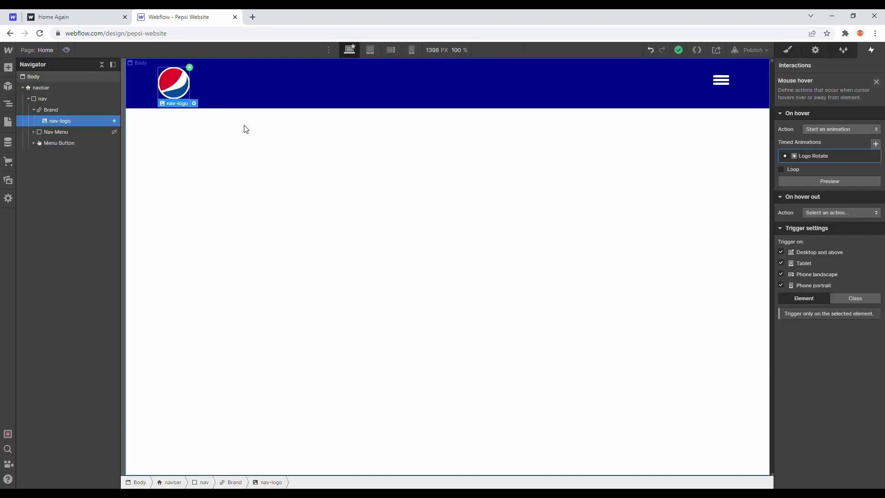
# - Show the navbar's drop-down menu on the canvas through the navbar settings
pyautogui.click(718, 85)
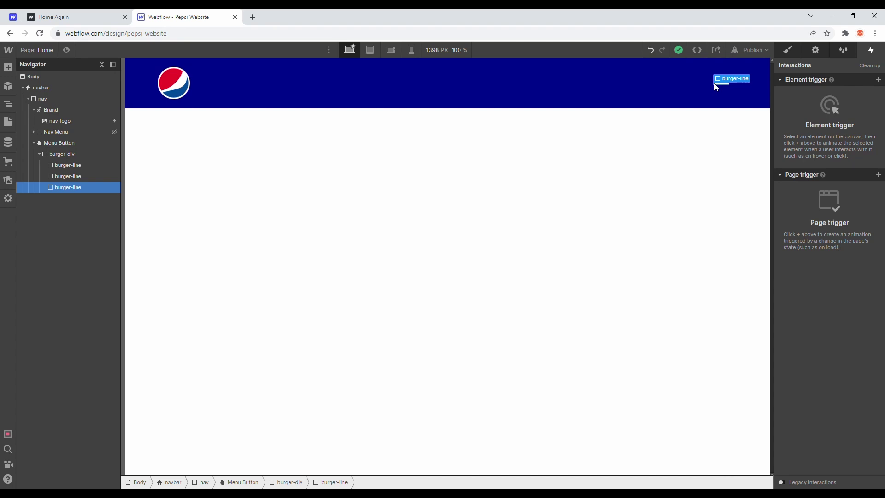
pyautogui.click(714, 89)
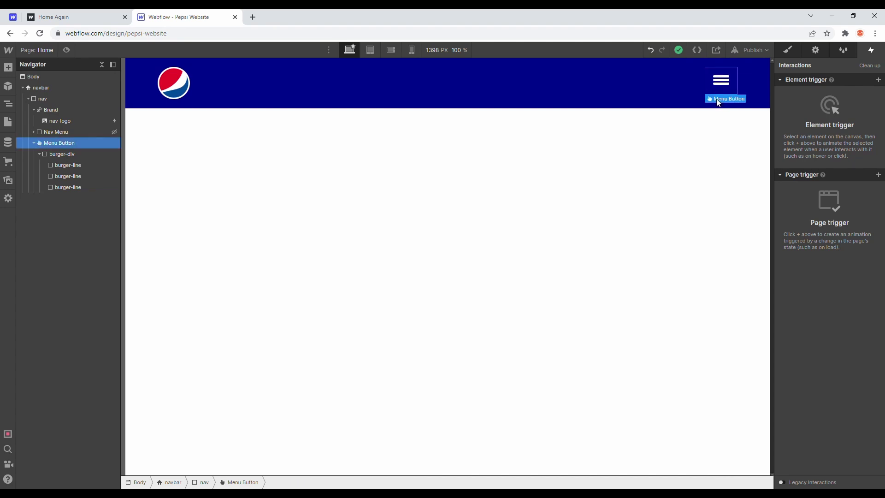
pyautogui.click(788, 50)
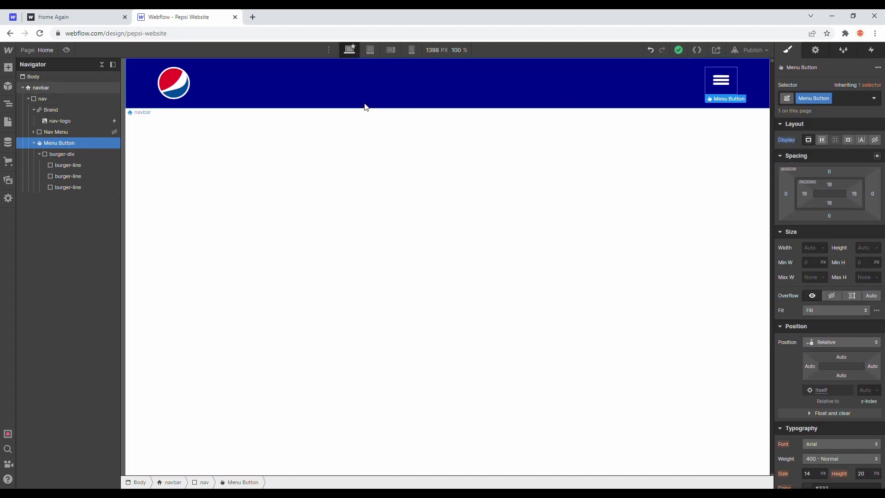
pyautogui.click(41, 88)
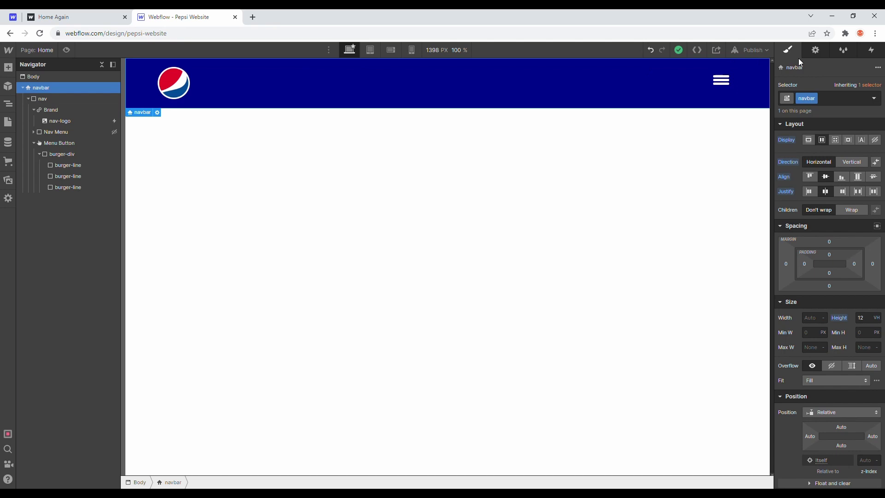
pyautogui.click(815, 51)
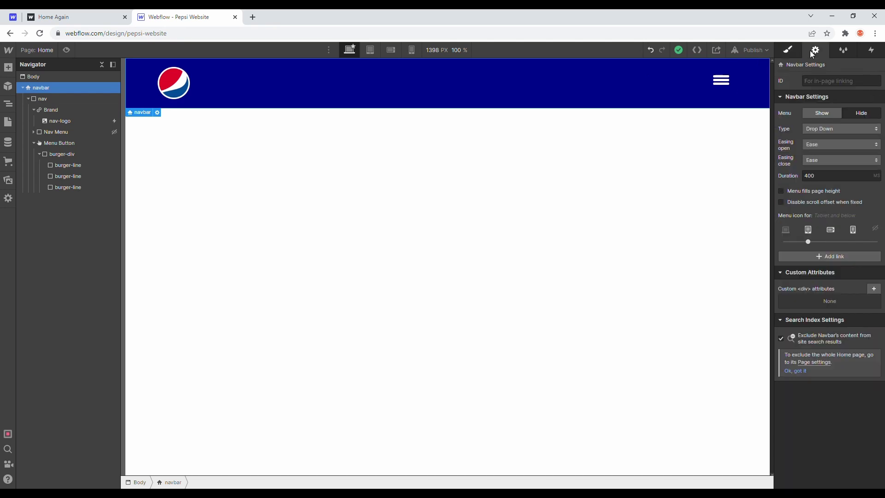
pyautogui.click(861, 116)
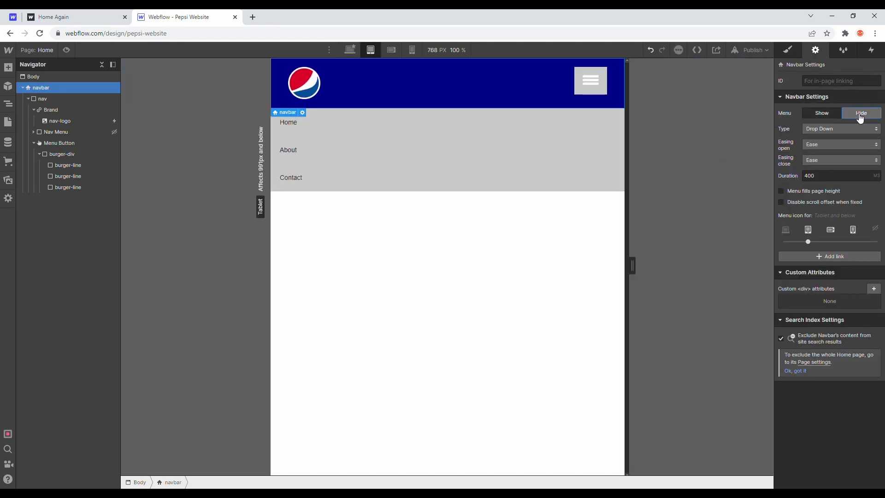
pyautogui.click(825, 114)
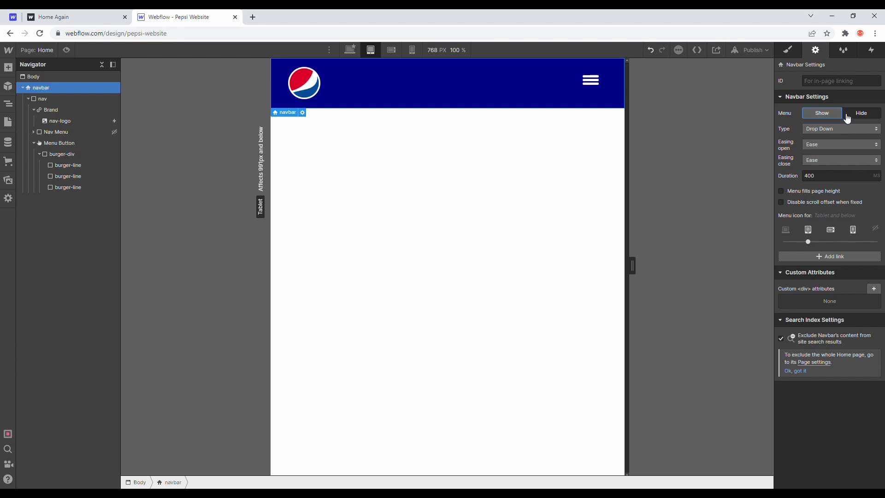
pyautogui.click(863, 116)
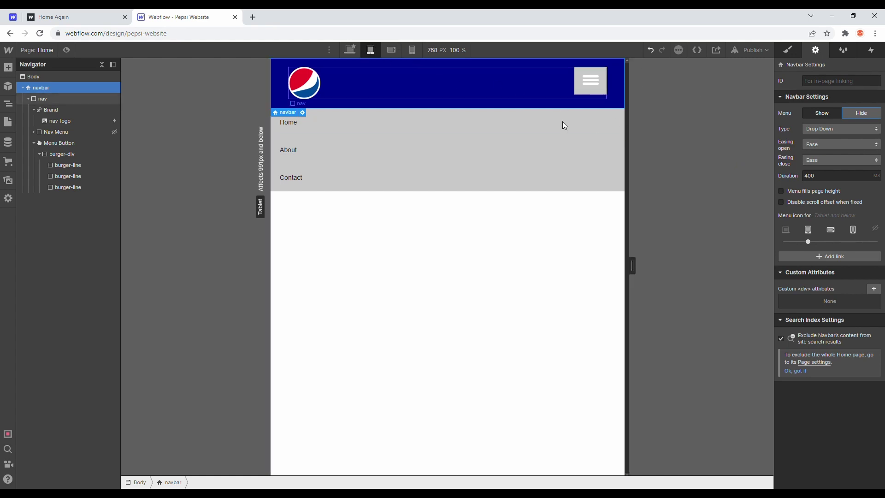
# - Make the menu icon always appear, including on desktop, and turn on the option that disables scroll offset when fixed
pyautogui.click(602, 88)
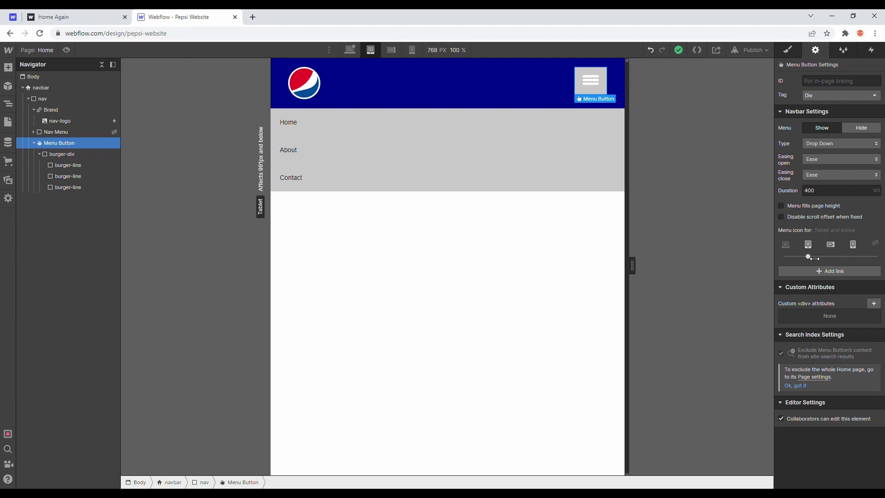
pyautogui.moveTo(813, 258); pyautogui.dragTo(788, 259)
pyautogui.click(352, 49)
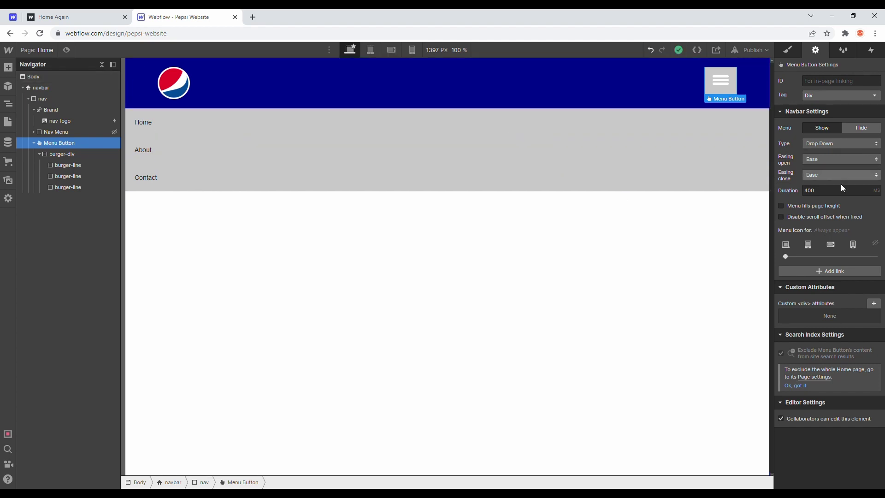
pyautogui.click(820, 208)
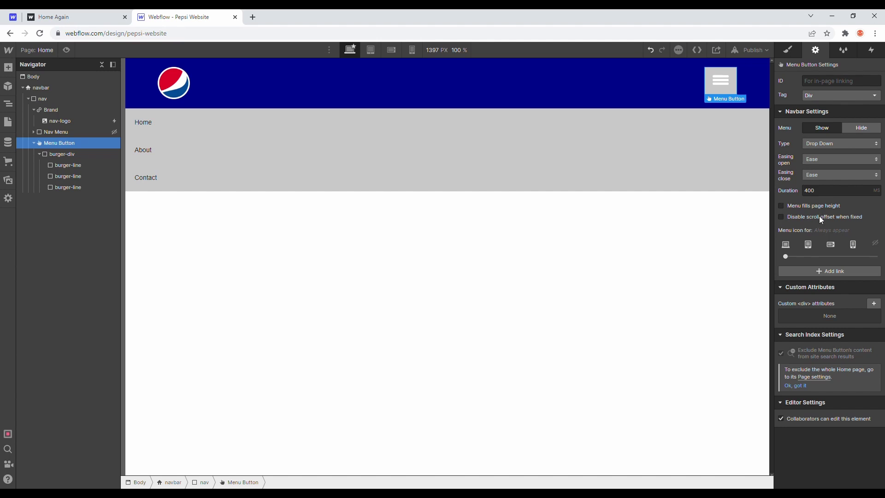
pyautogui.click(822, 217)
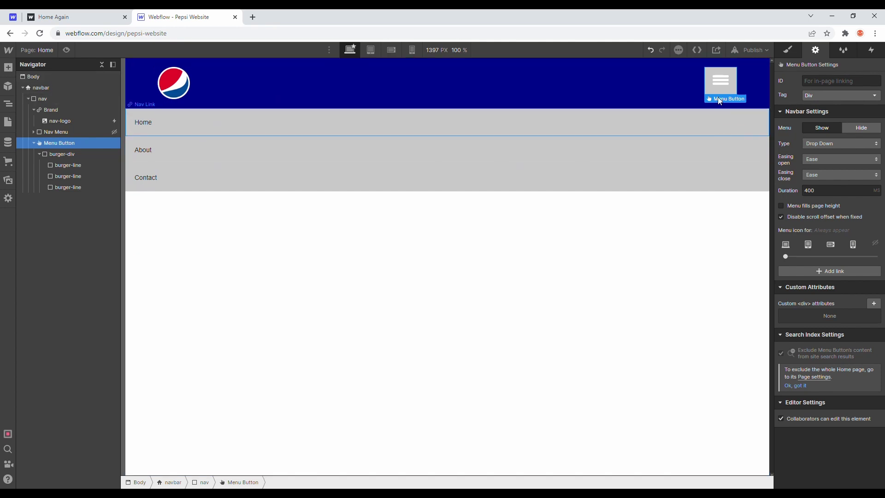
# - Make the background colour of the Menu Button's Open state transparent
pyautogui.click(789, 50)
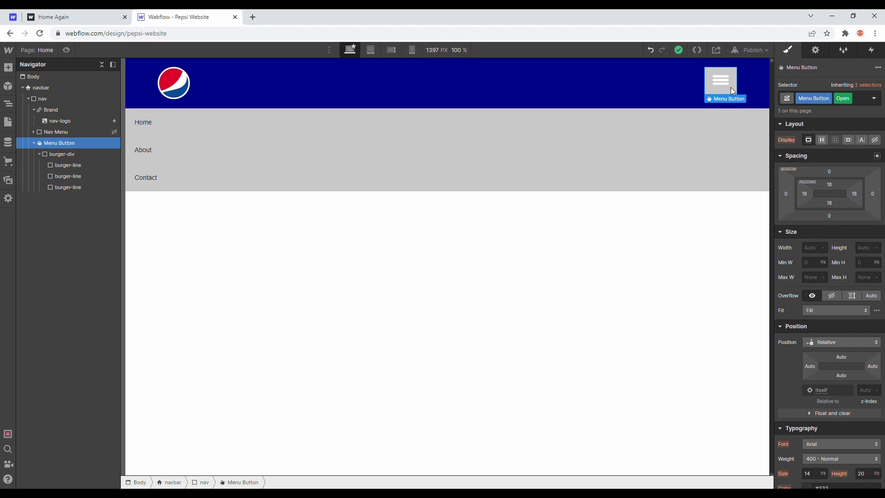
pyautogui.scroll(-6, 845, 277)
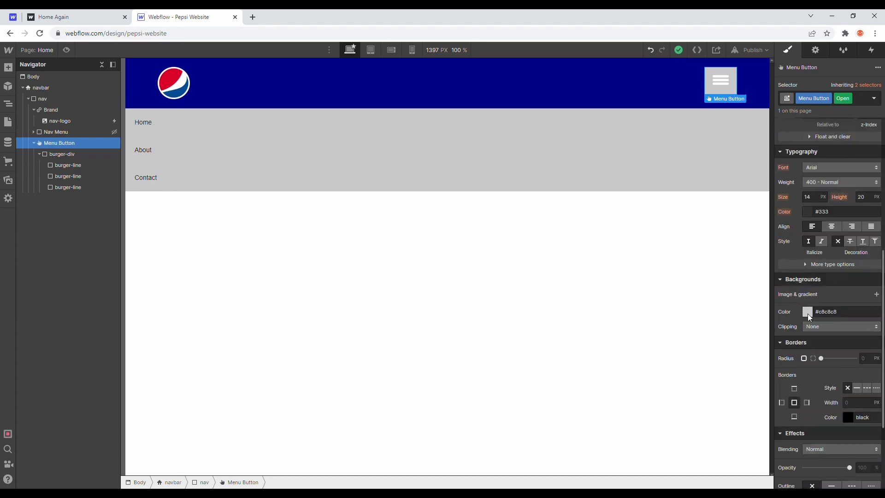
pyautogui.click(808, 313)
pyautogui.click(783, 454)
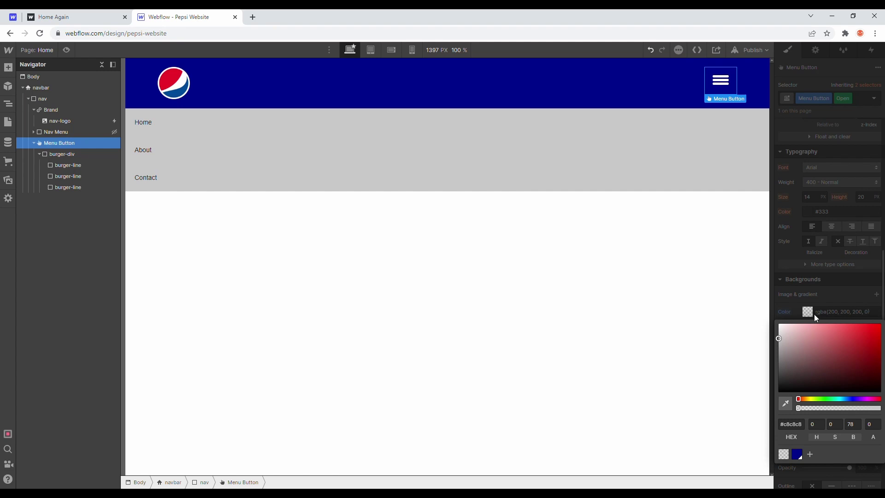
pyautogui.click(827, 270)
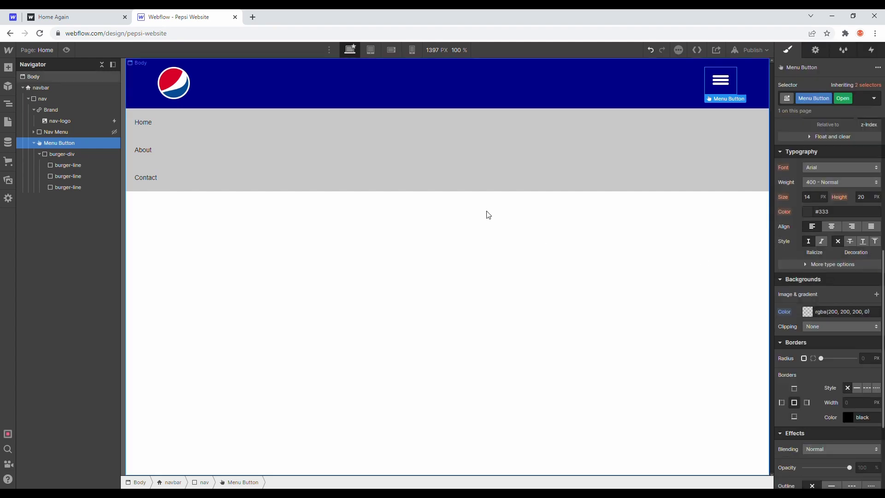
# - Give the Nav Menu element the class nav-menu
pyautogui.click(64, 132)
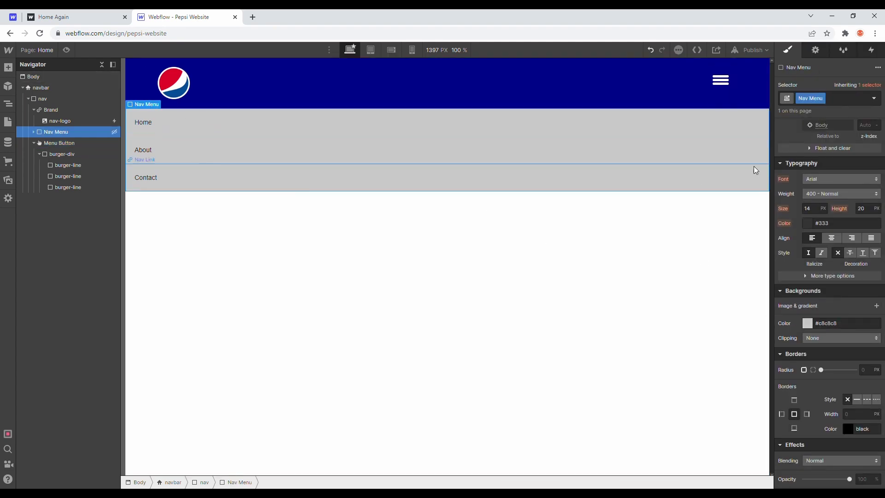
pyautogui.click(820, 100)
pyautogui.click(819, 109)
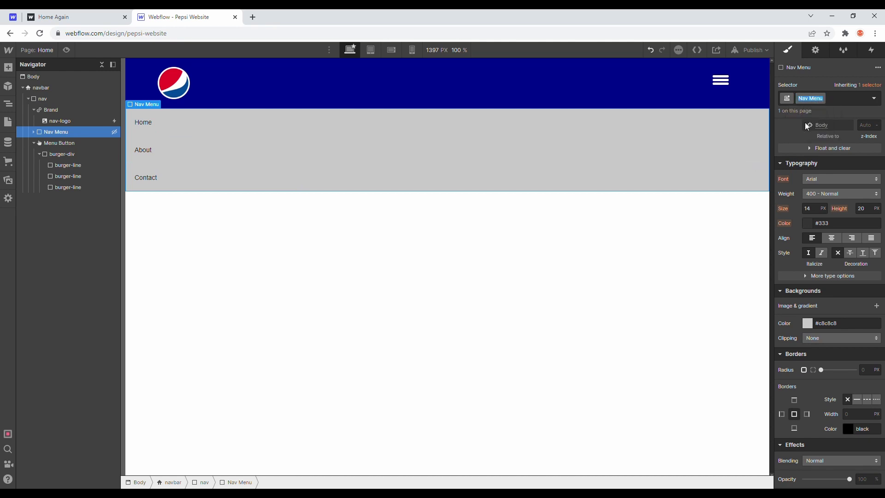
pyautogui.write('nav-menu')
pyautogui.press('Return')
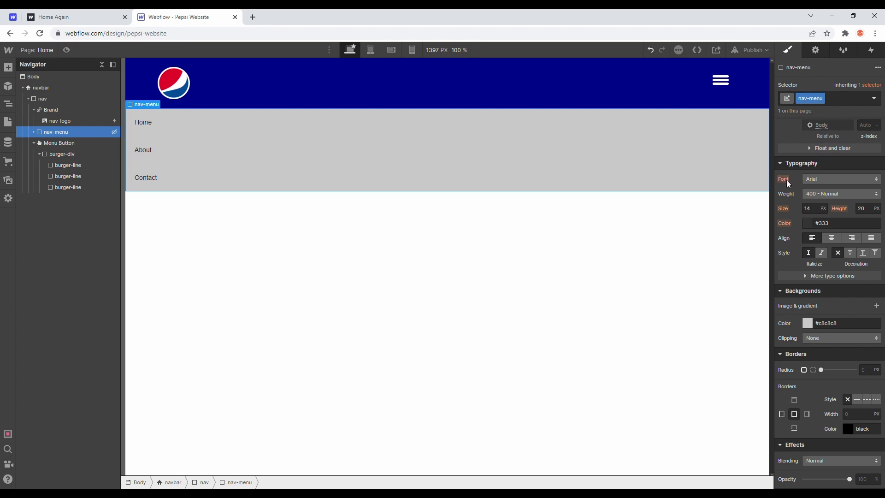
# - Set the nav-menu height to 88 VH and check it against the navbar's height
pyautogui.scroll(6, 788, 182)
pyautogui.click(866, 249)
pyautogui.write('88vh')
pyautogui.press('Return')
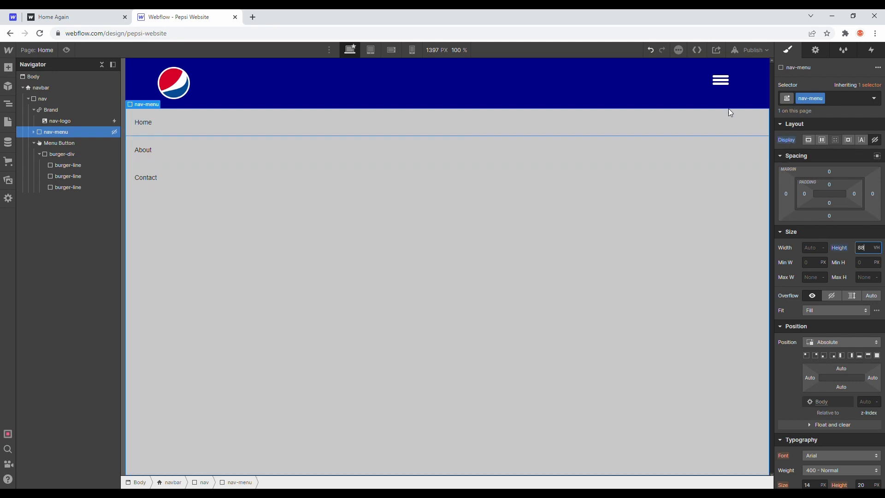
pyautogui.click(135, 85)
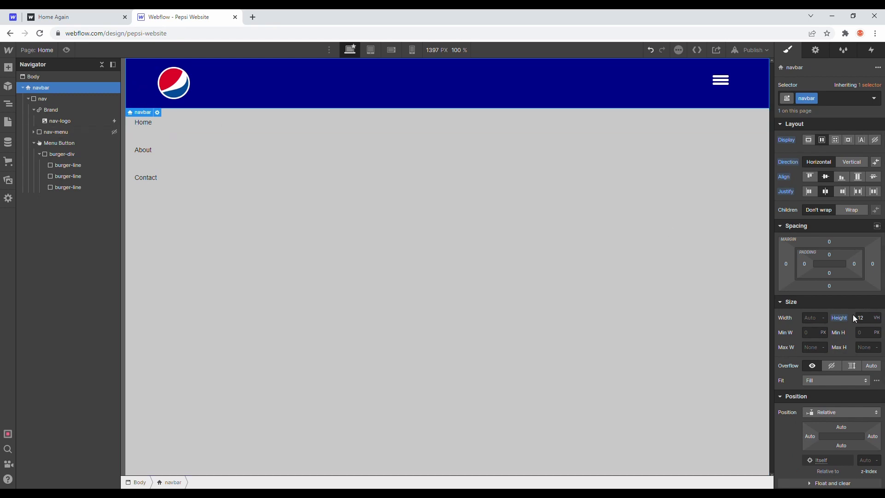
# - Set the nav-menu background colour to the Dark Blue swatch
pyautogui.click(755, 168)
pyautogui.click(79, 142)
pyautogui.click(57, 130)
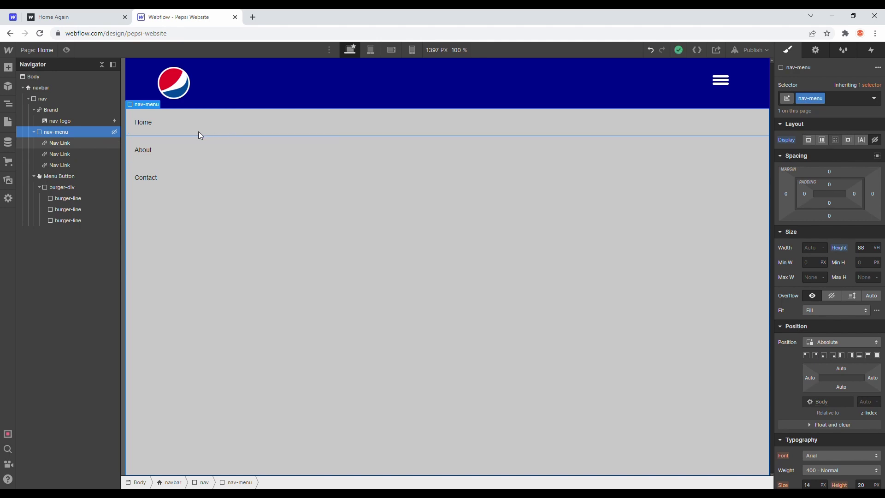
pyautogui.scroll(-2, 834, 354)
pyautogui.scroll(-5, 834, 353)
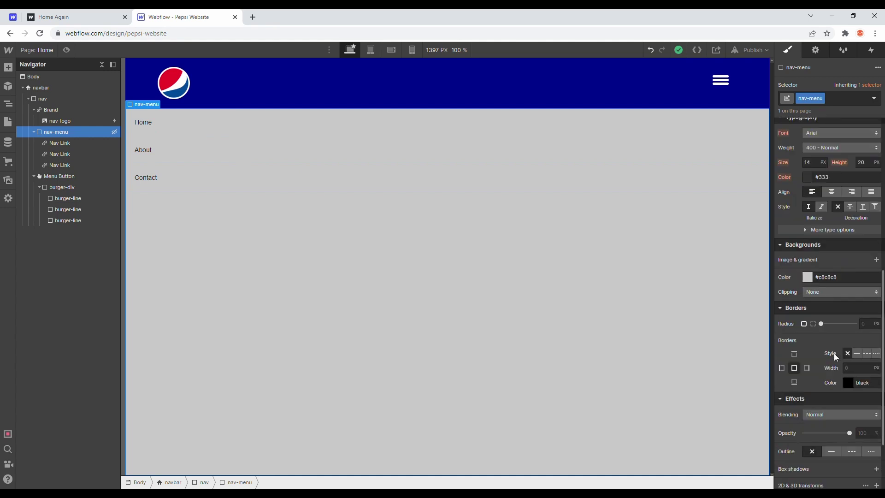
pyautogui.click(807, 277)
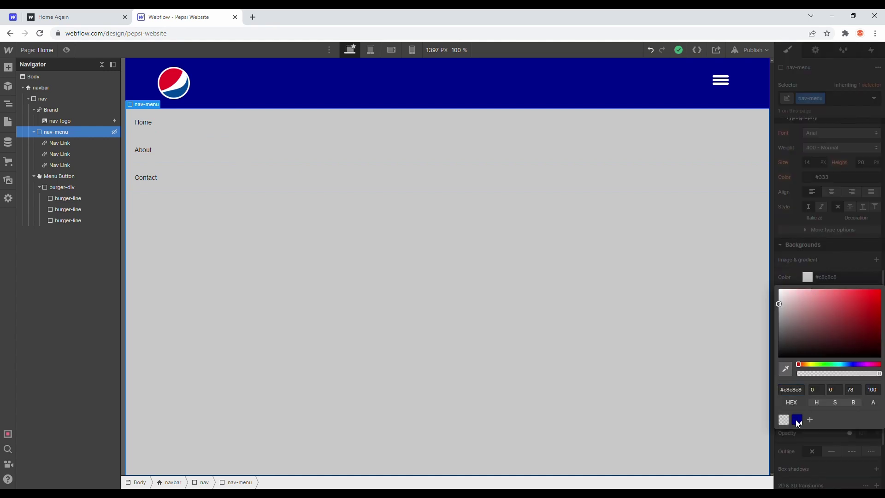
pyautogui.click(796, 420)
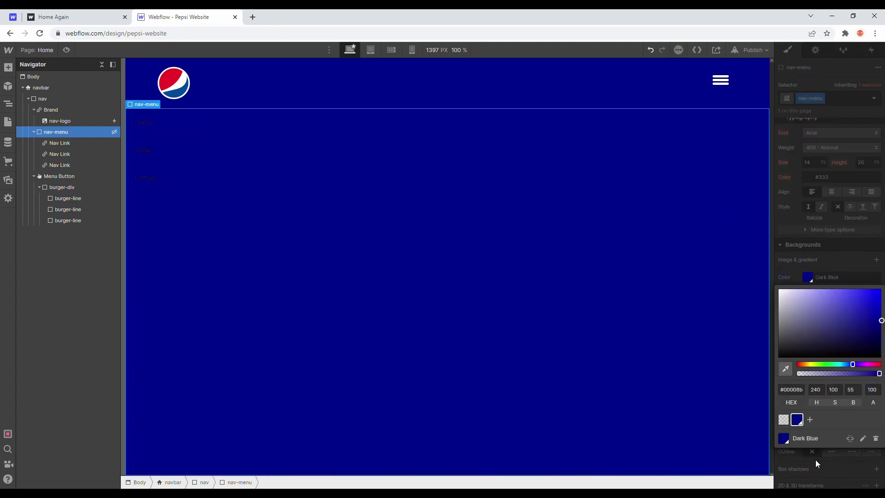
pyautogui.click(815, 461)
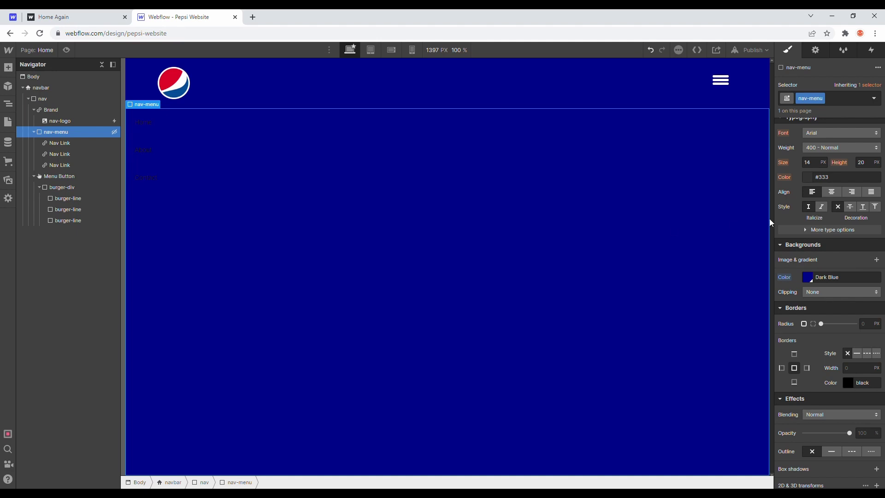
# - Set the nav-menu's left and top padding to 70 px each
pyautogui.scroll(5, 834, 224)
pyautogui.moveTo(804, 194); pyautogui.dragTo(806, 194)
pyautogui.click(806, 194)
pyautogui.write('70')
pyautogui.press('Return')
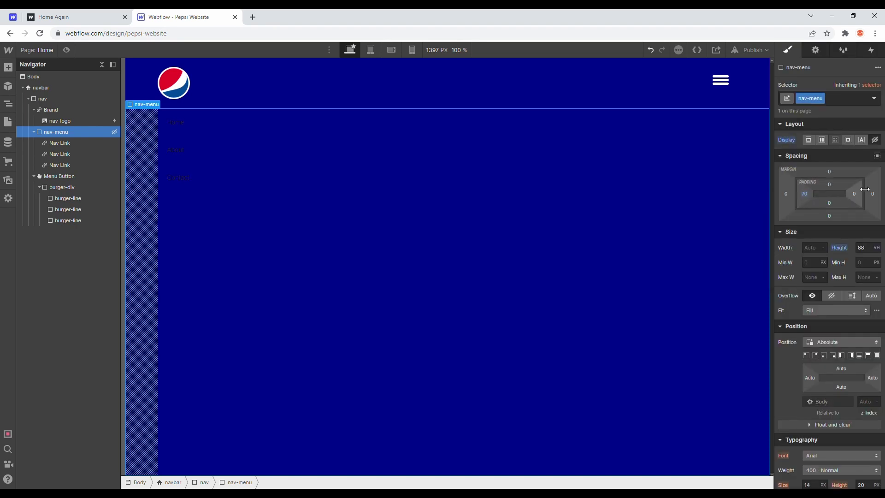
pyautogui.click(830, 184)
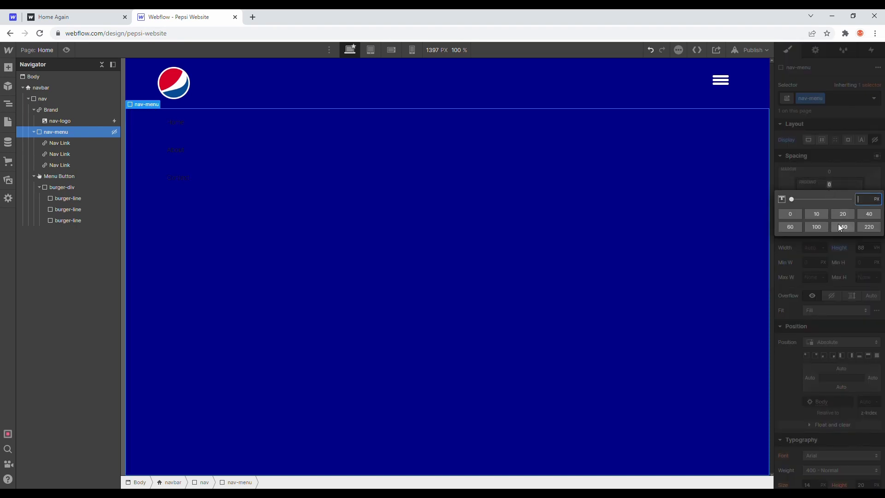
pyautogui.write('70')
pyautogui.press('Return')
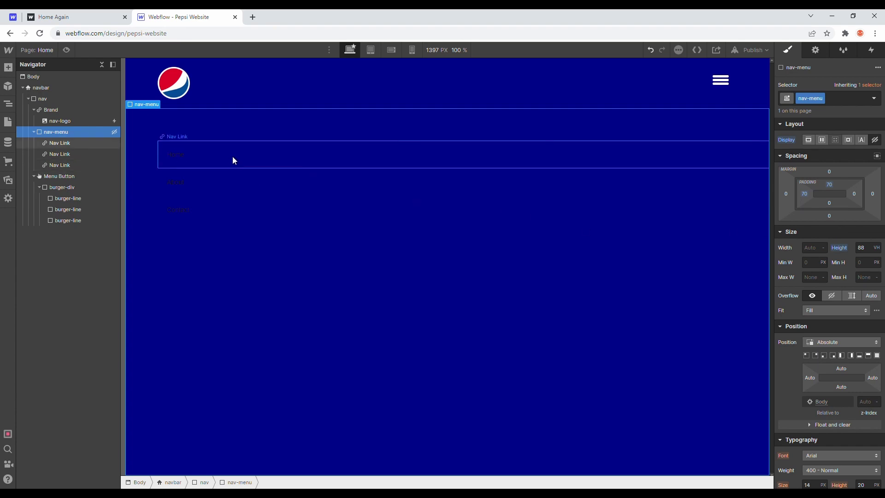
# - Give the Home link in the nav menu the class nav-link
pyautogui.click(184, 152)
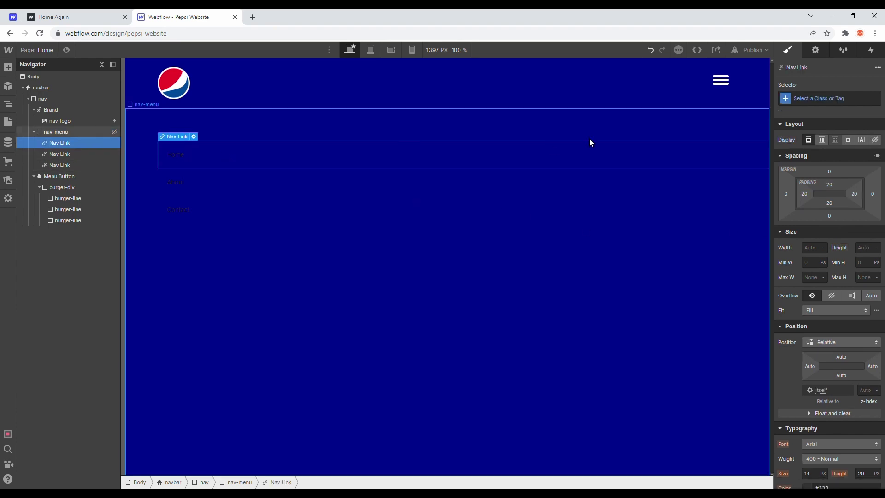
pyautogui.click(814, 99)
pyautogui.write('nav-')
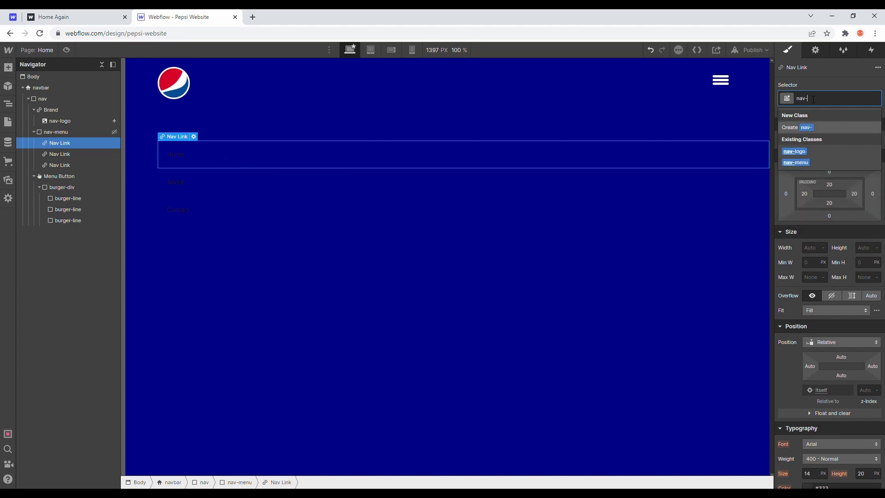
pyautogui.write('link')
pyautogui.press('Return')
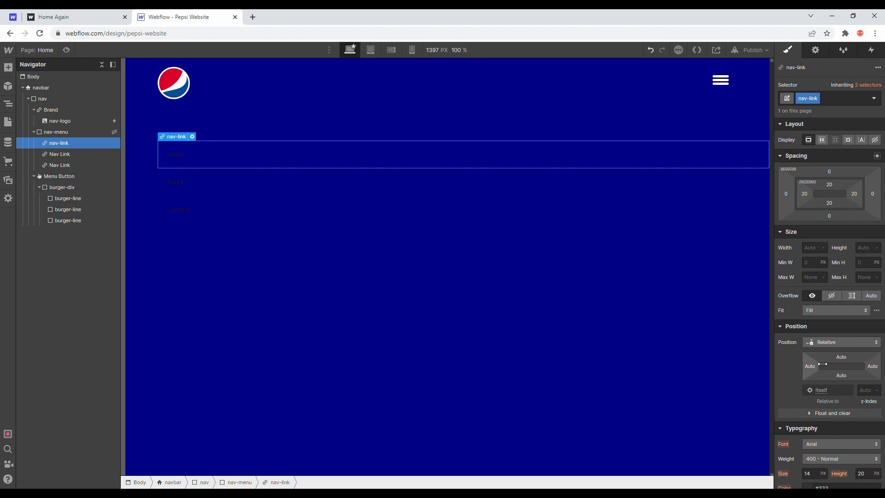
# - Set the nav-link text to 60 px Montserrat with weight 800 - Extra Bold
pyautogui.scroll(-2, 809, 325)
pyautogui.click(812, 381)
pyautogui.write('60')
pyautogui.click(817, 352)
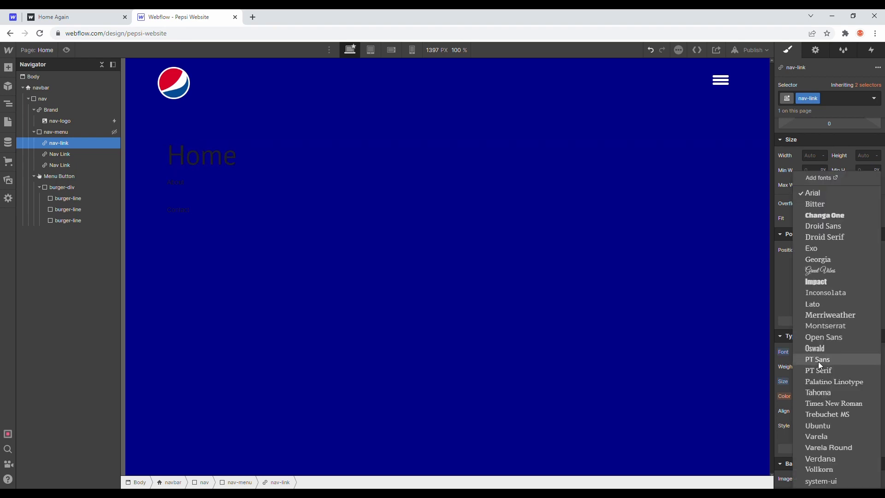
pyautogui.click(834, 327)
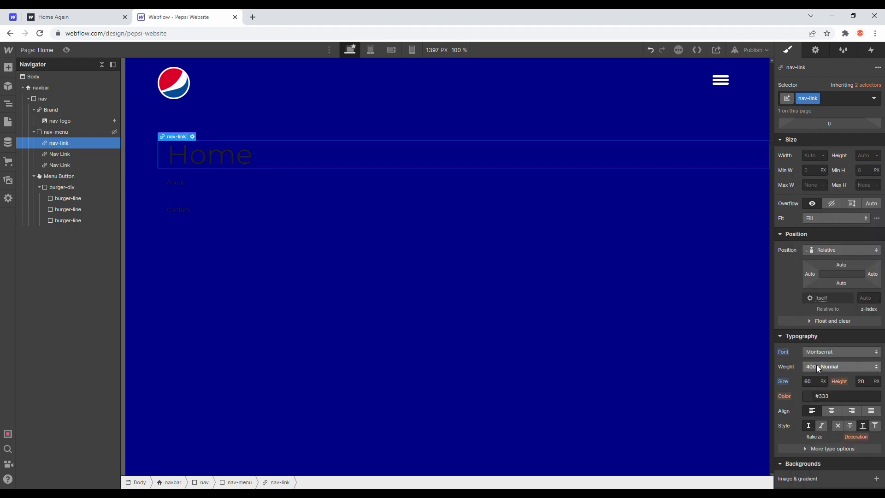
pyautogui.click(817, 365)
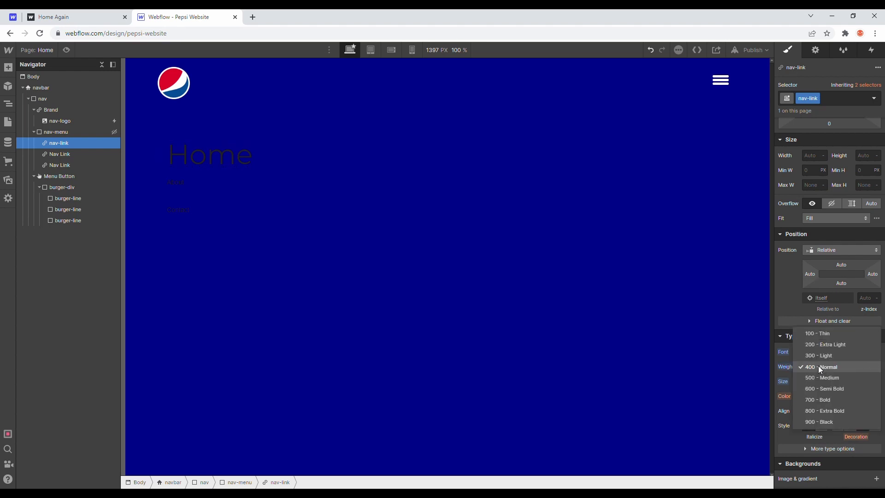
pyautogui.click(824, 411)
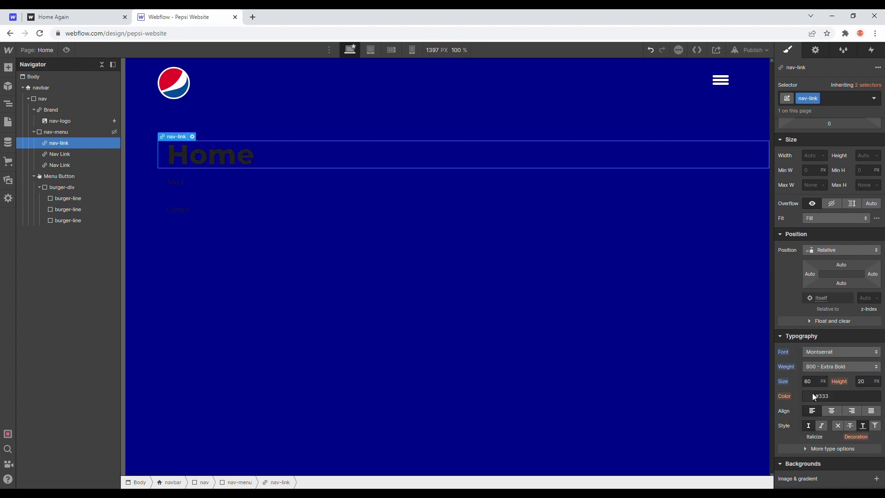
# - Set the nav-link text colour to white
pyautogui.click(810, 400)
pyautogui.moveTo(817, 278); pyautogui.dragTo(738, 210)
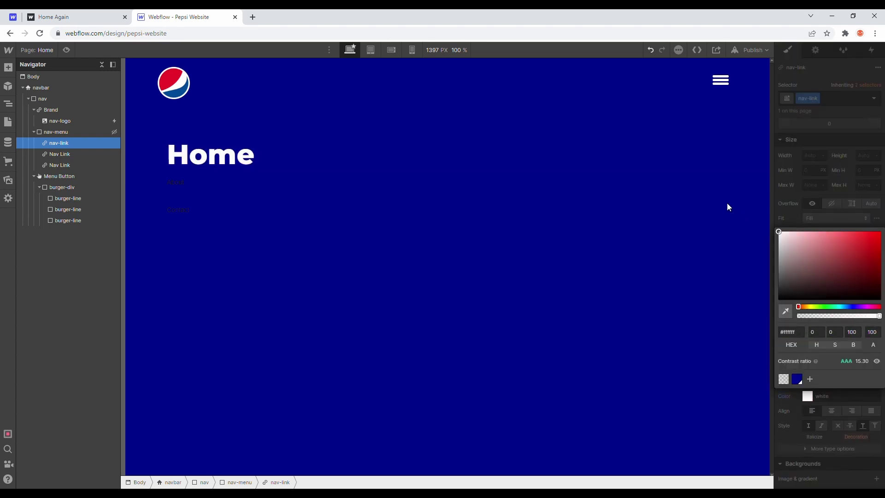
pyautogui.click(828, 180)
# - Apply the existing nav-link class to the About and Contact links
pyautogui.click(192, 183)
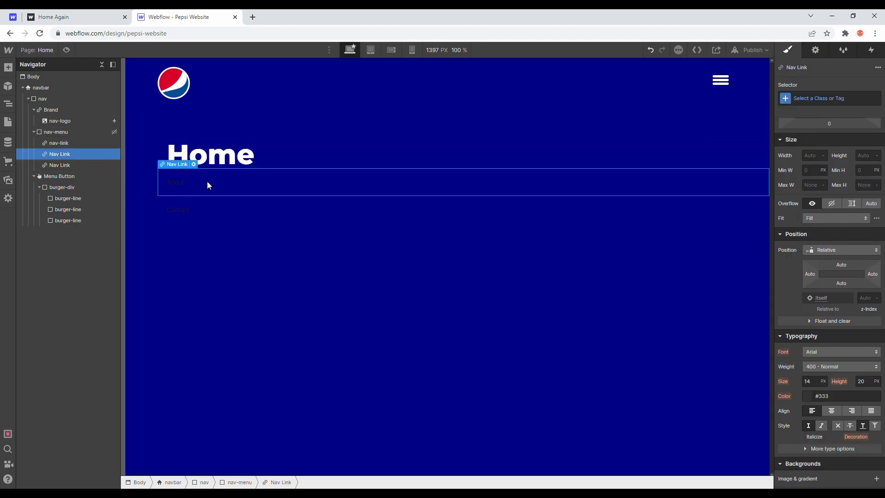
pyautogui.click(807, 99)
pyautogui.write('nav-link')
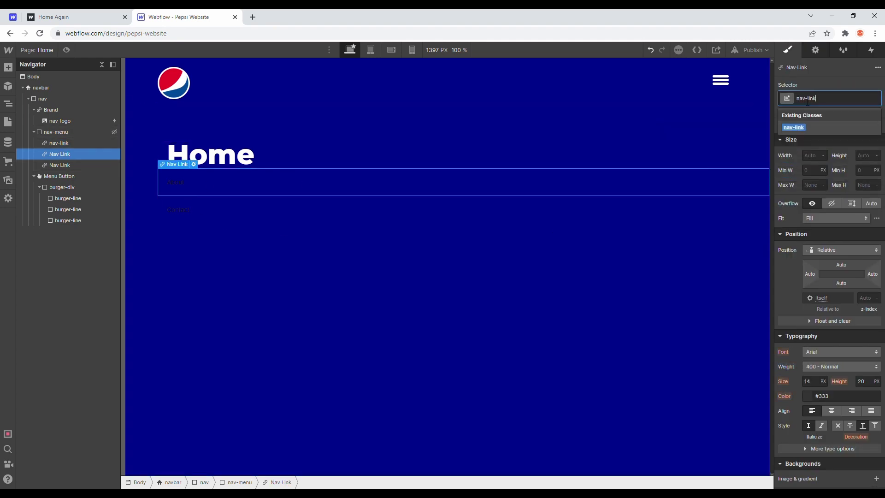
pyautogui.press('Return')
pyautogui.click(561, 209)
pyautogui.click(853, 100)
pyautogui.write('n')
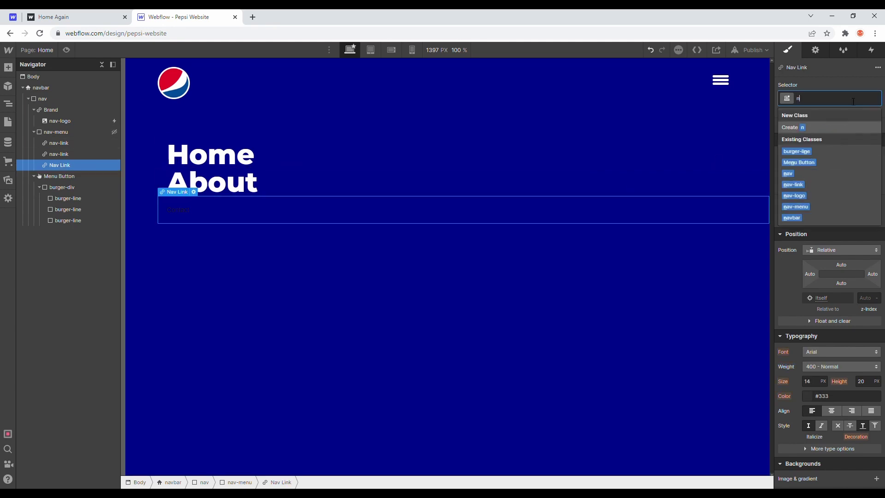
pyautogui.write('av-link')
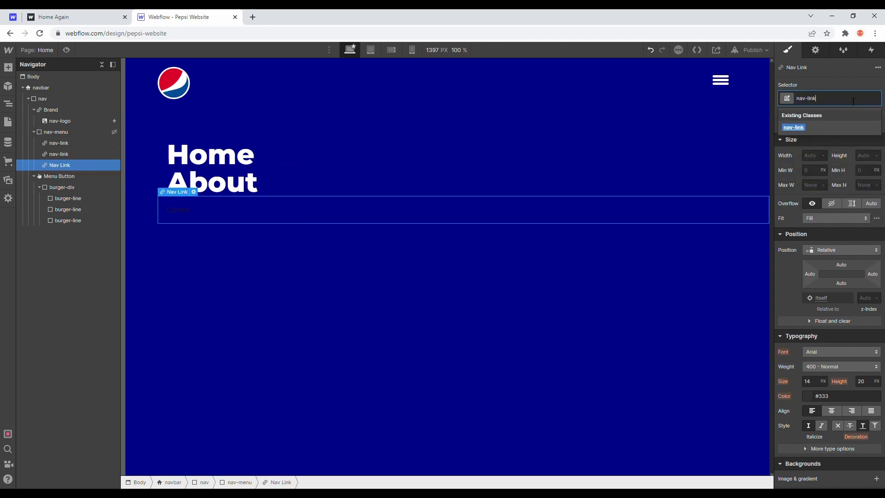
pyautogui.press('Return')
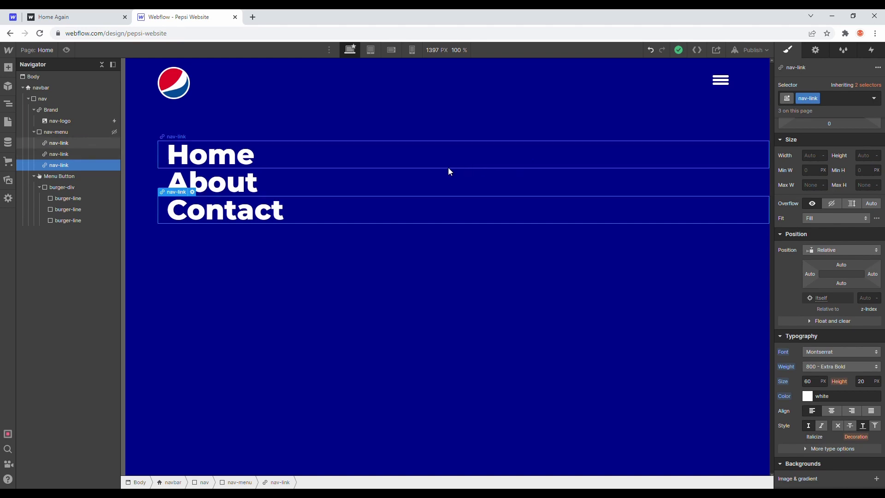
# - Set the bottom margin of the nav-link class to 60 px
pyautogui.click(409, 160)
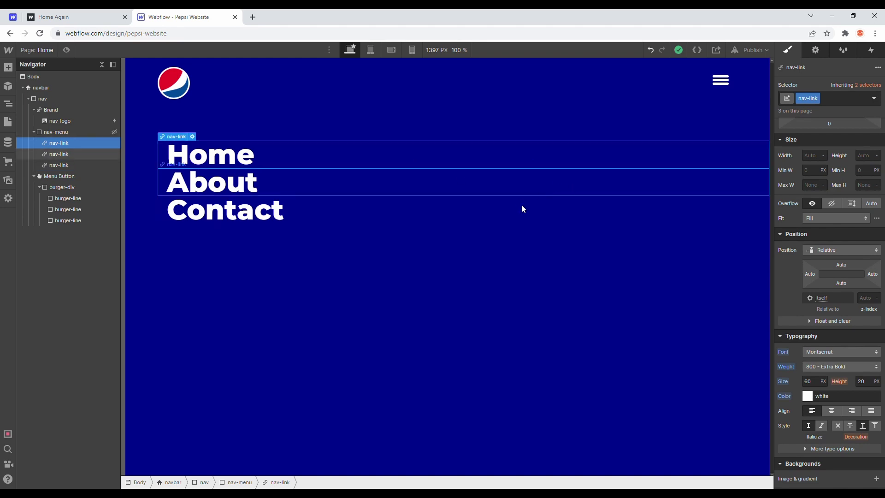
pyautogui.scroll(2, 829, 183)
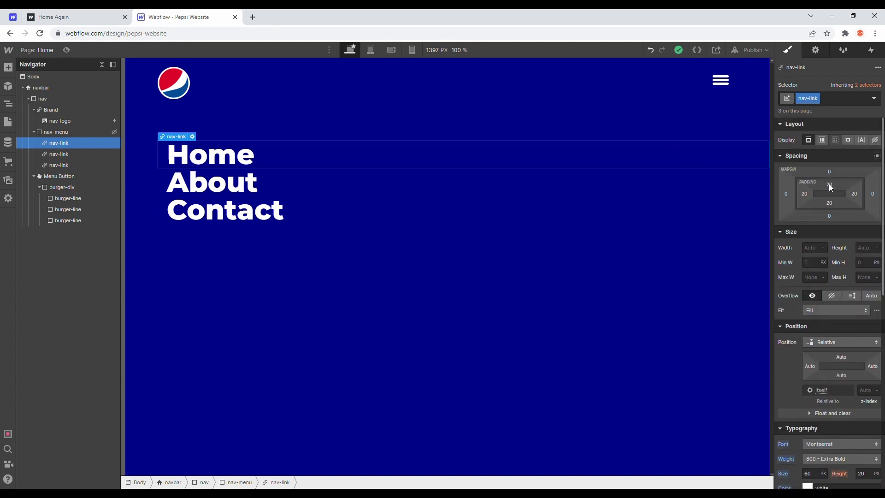
pyautogui.click(830, 215)
pyautogui.write('60')
pyautogui.press('Return')
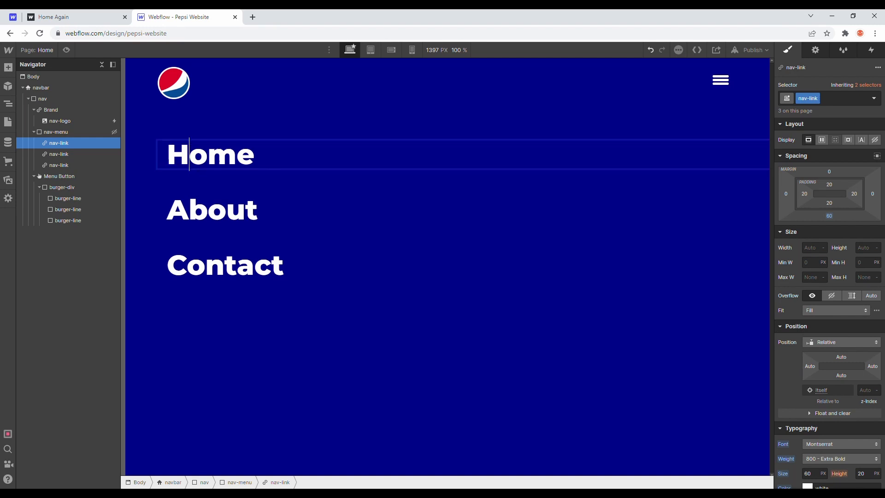
# - Examine the opened menu and its link hover effect on the published Pepsi reference site, and return to the Webflow project
pyautogui.click(256, 178)
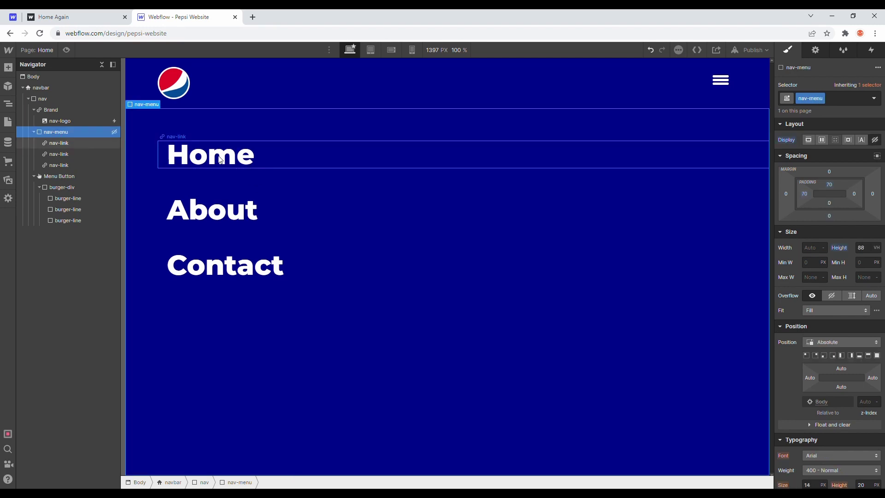
pyautogui.hotkey('ctrl', 'shift', 'Tab')
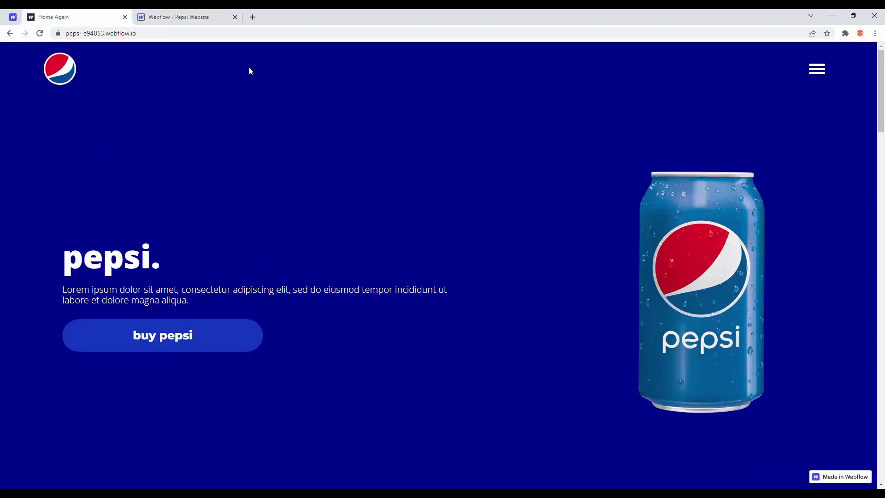
pyautogui.click(836, 62)
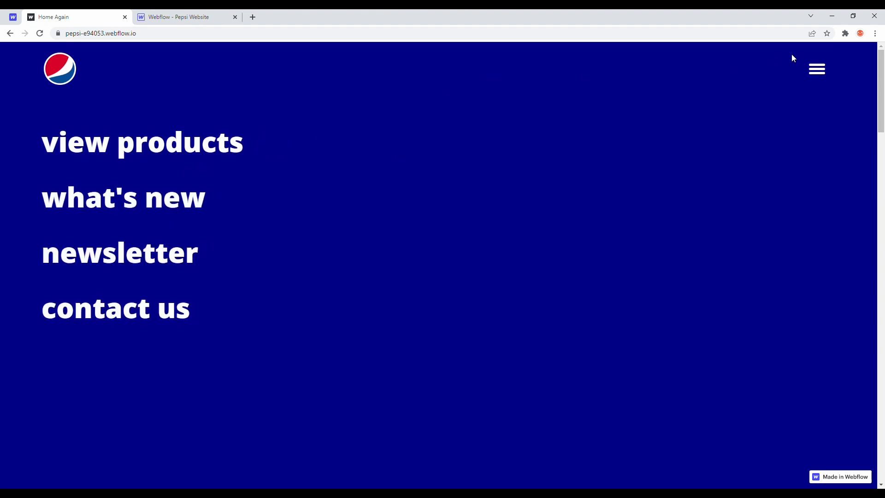
pyautogui.click(830, 65)
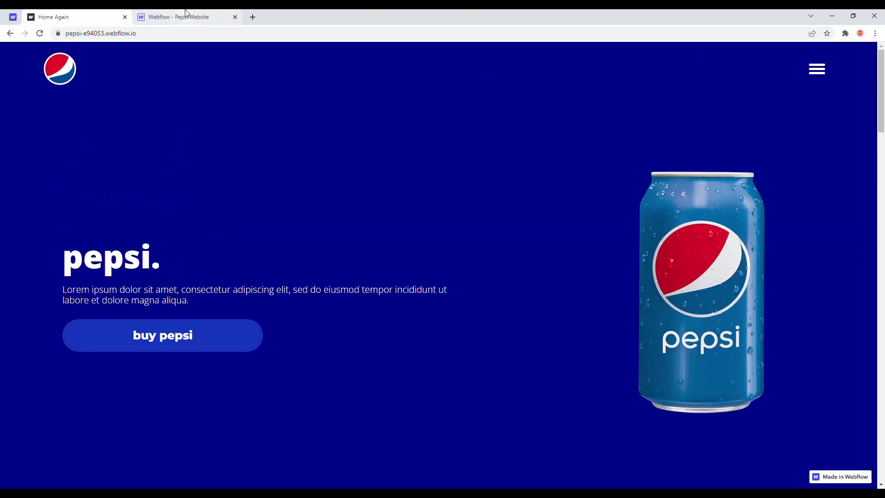
pyautogui.click(185, 14)
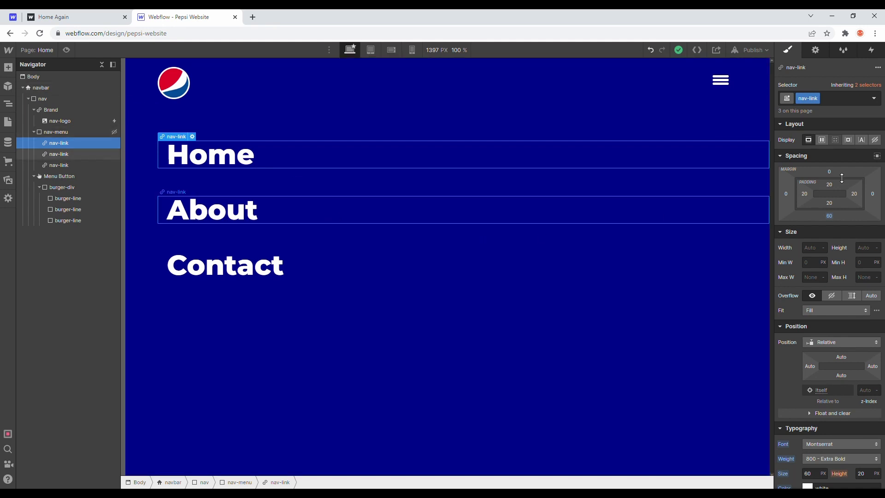
pyautogui.hotkey('ctrl', 'Tab')
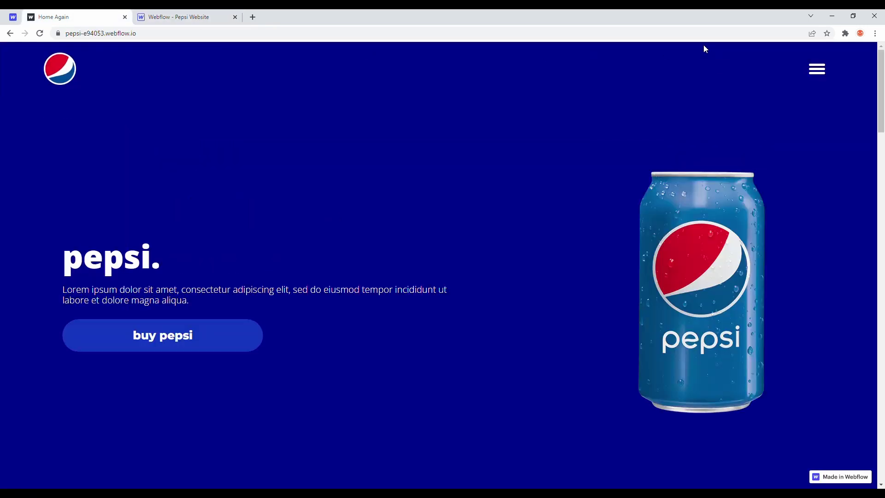
pyautogui.click(829, 61)
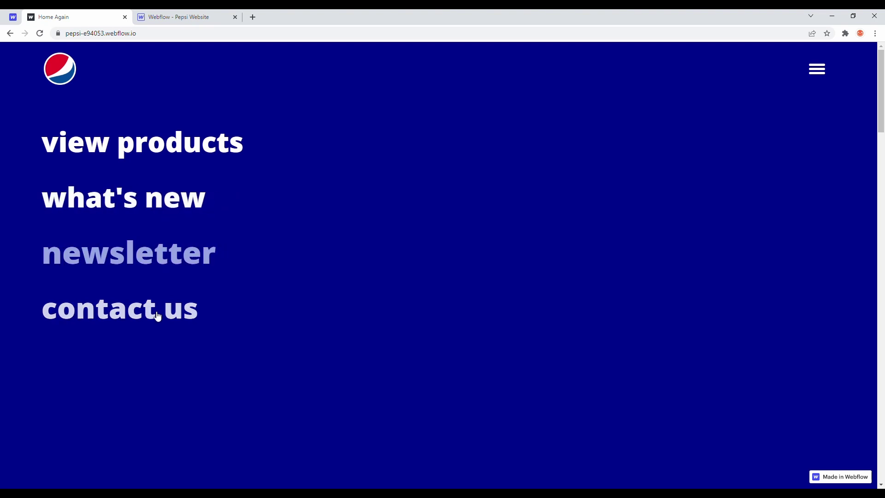
pyautogui.click(190, 16)
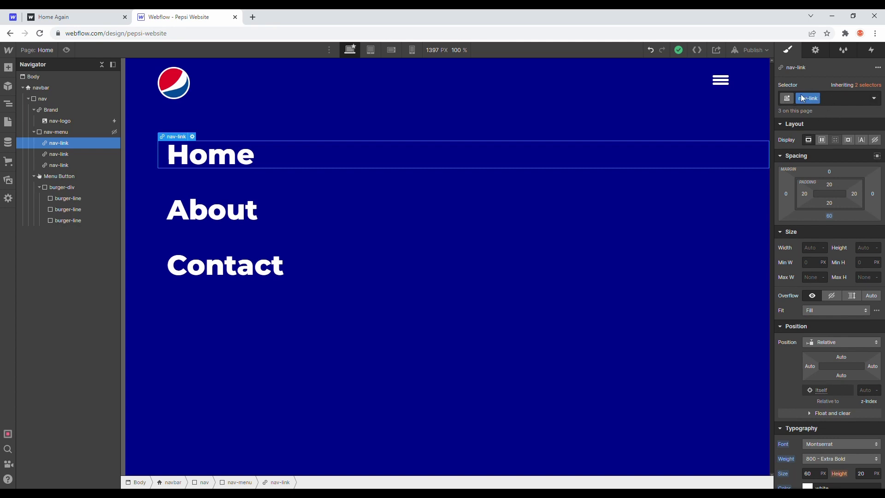
# - Set the text colour of the nav-link Hover state to #829bff
pyautogui.click(873, 99)
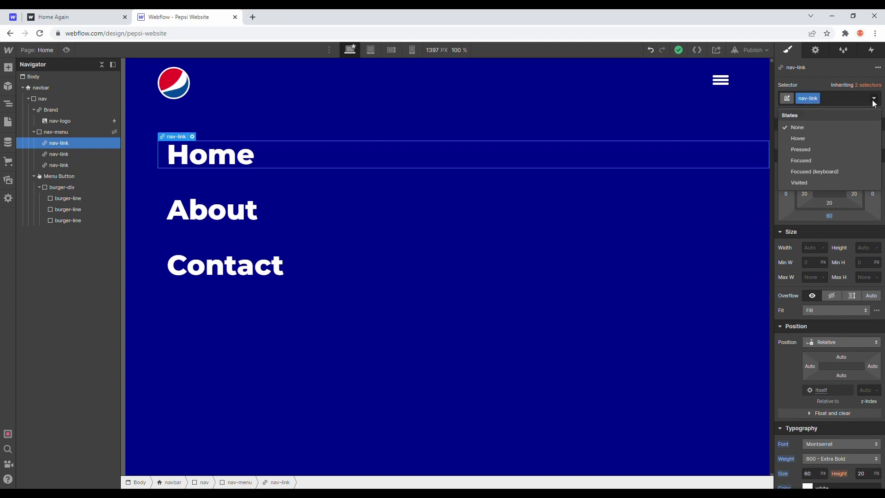
pyautogui.click(802, 139)
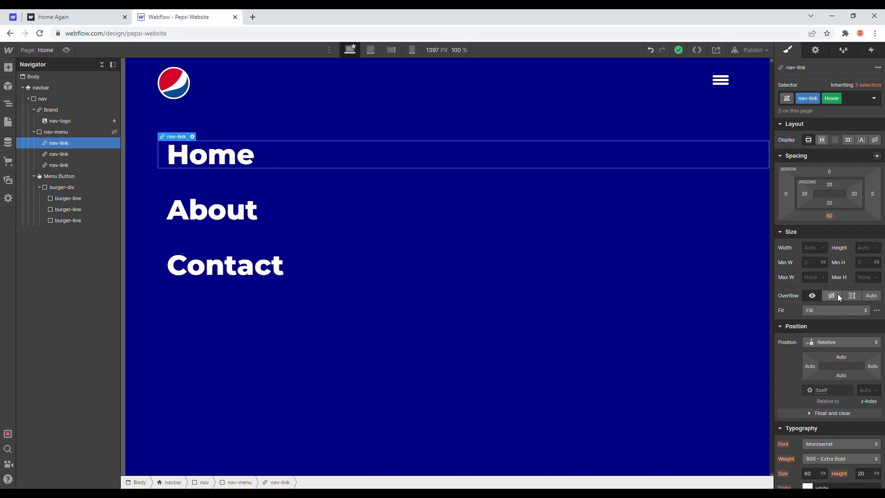
pyautogui.scroll(-2, 837, 295)
pyautogui.scroll(-2, 838, 298)
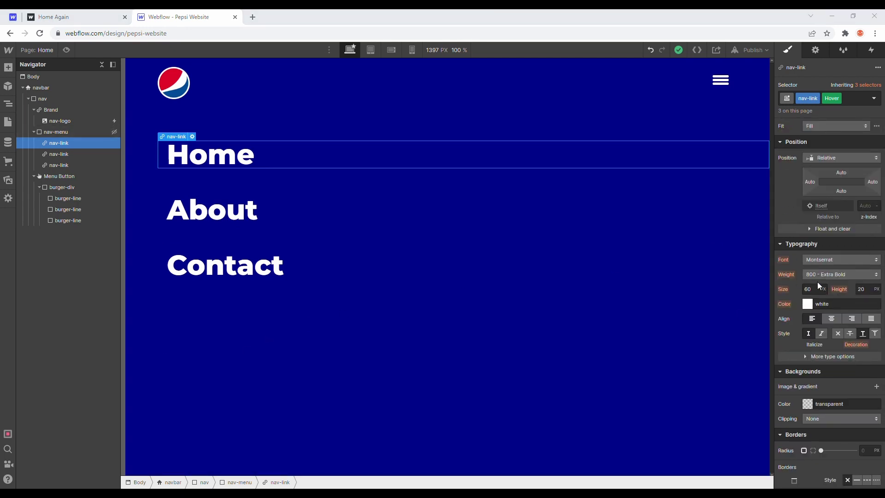
pyautogui.click(823, 304)
pyautogui.write('#829bff')
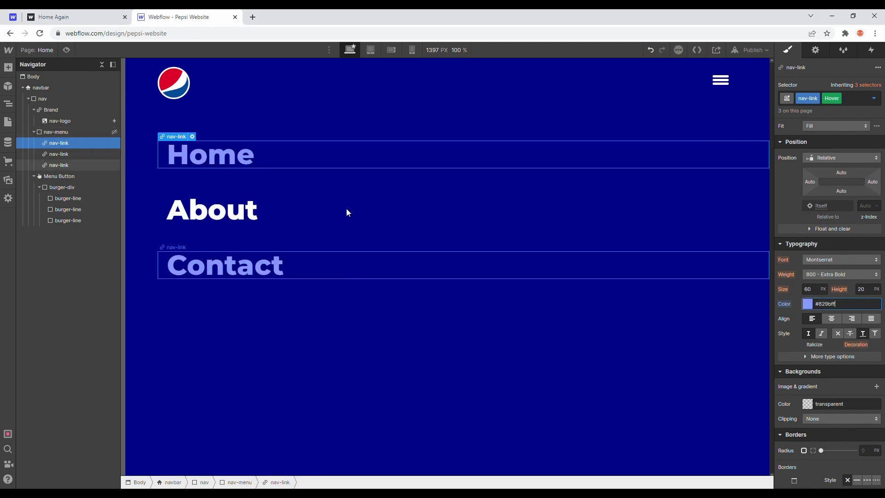
# - Set the font size of the nav-link Hover state to 75 px and preview the hover effect on the menu links
pyautogui.click(814, 291)
pyautogui.write('75')
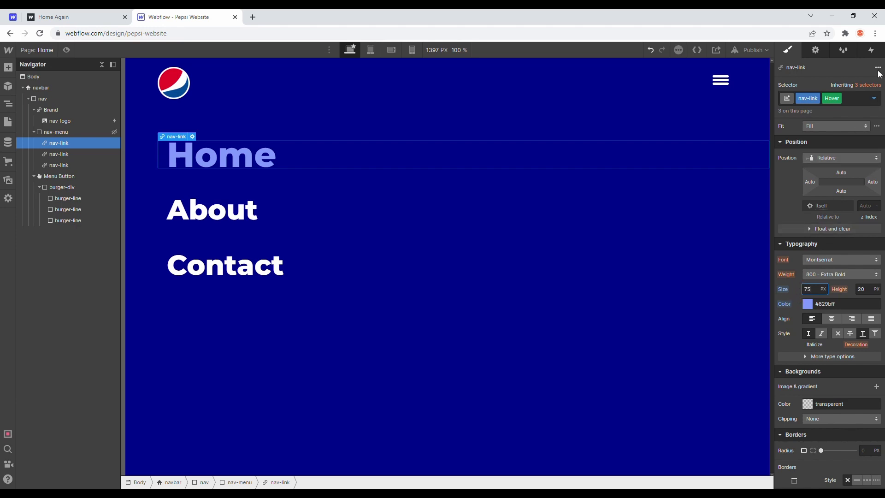
pyautogui.click(344, 313)
pyautogui.click(67, 51)
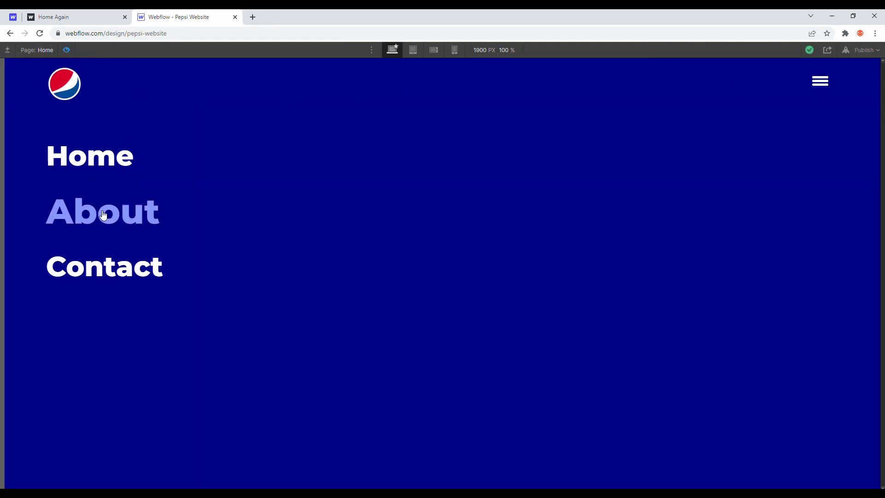
pyautogui.click(67, 50)
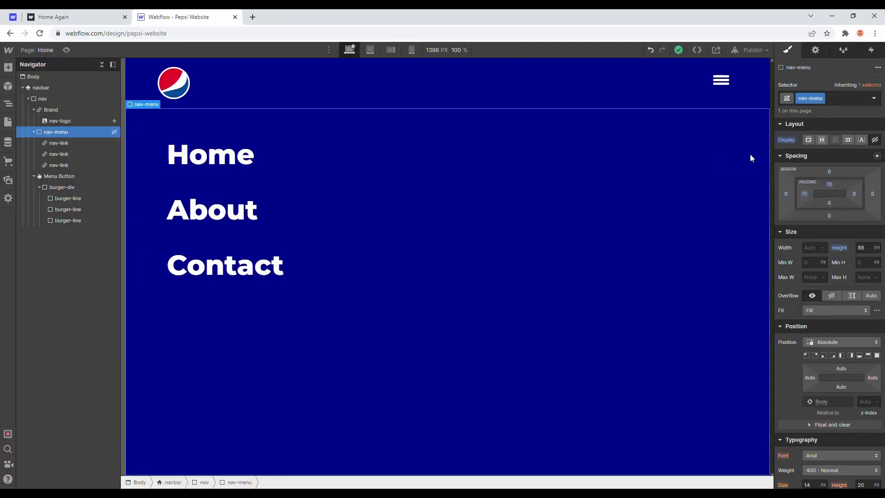
# - Add a Font Color transition with a 400 ms duration to the nav-link class
pyautogui.click(576, 153)
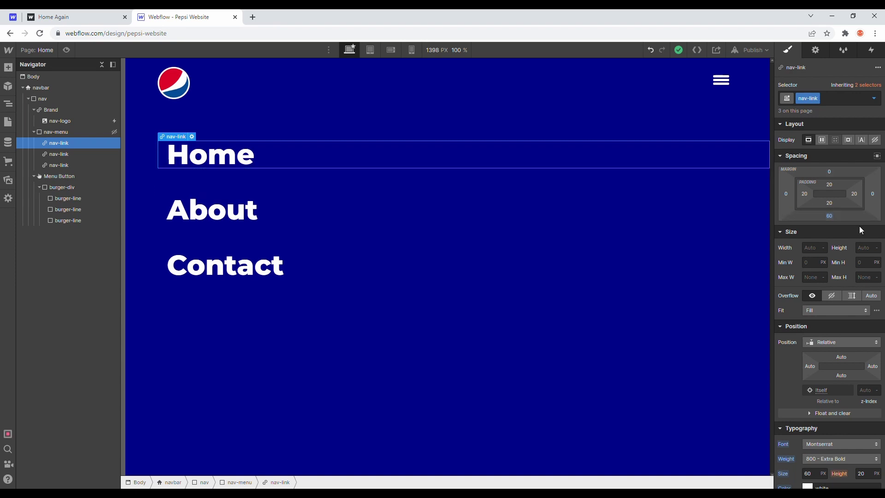
pyautogui.scroll(-8, 859, 226)
pyautogui.scroll(-1, 840, 225)
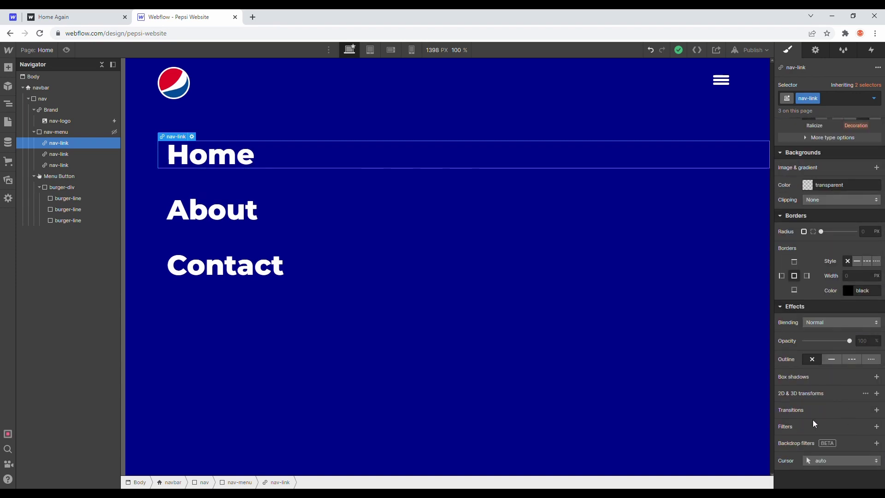
pyautogui.click(877, 409)
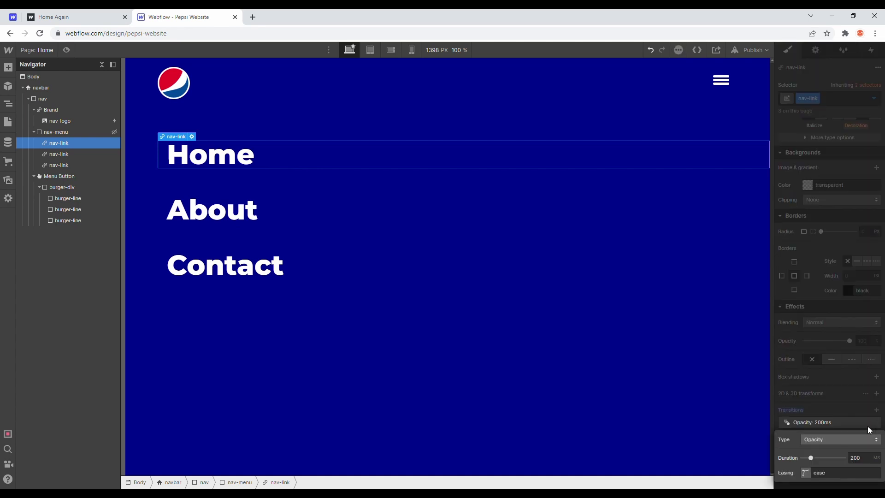
pyautogui.click(855, 439)
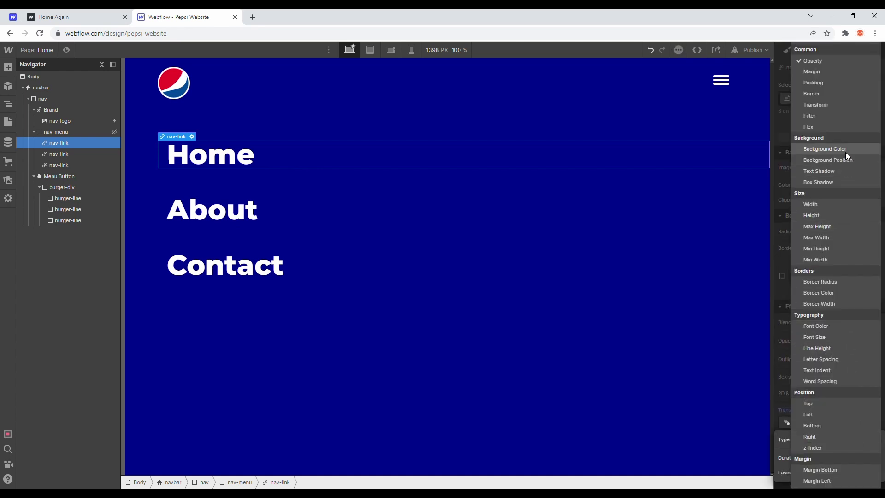
pyautogui.click(826, 325)
pyautogui.click(856, 458)
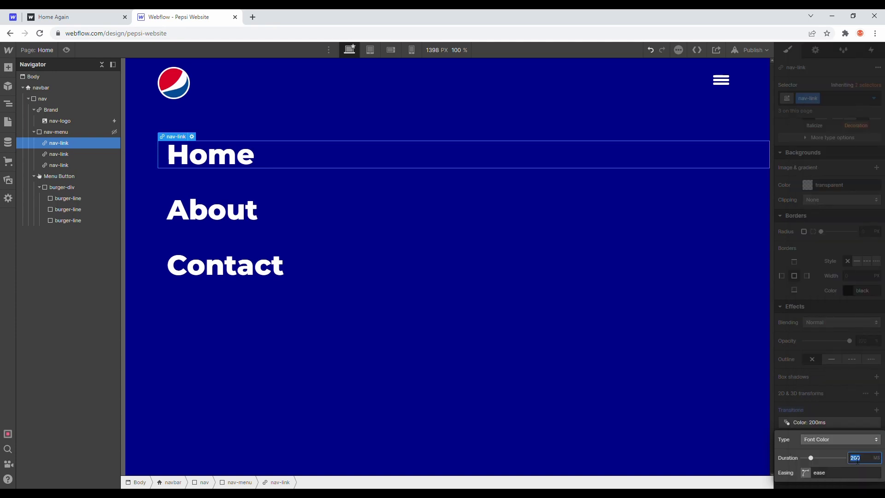
pyautogui.write('400')
pyautogui.click(872, 415)
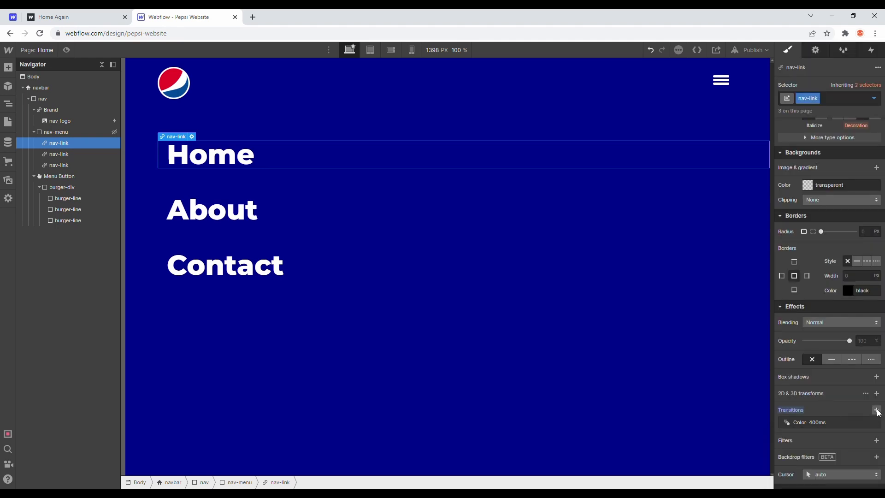
# - Add a Font Size transition with a 400 ms duration to the nav-link class
pyautogui.click(877, 410)
pyautogui.click(839, 440)
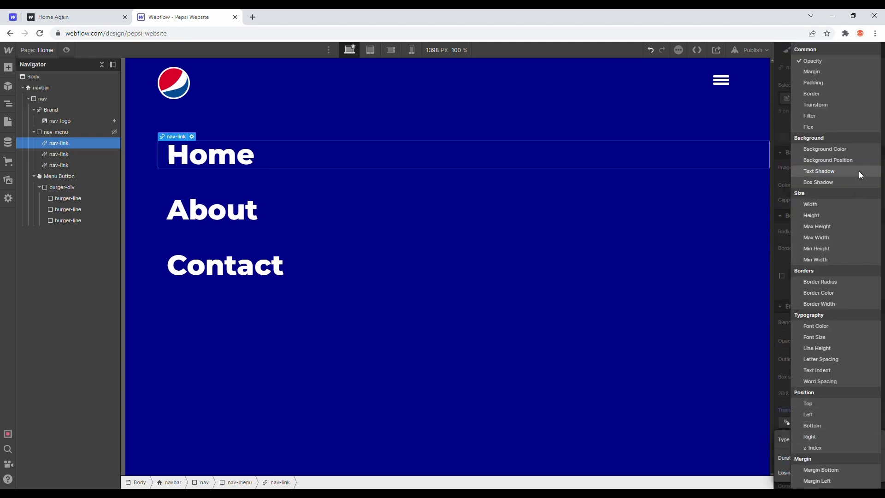
pyautogui.click(827, 333)
pyautogui.click(861, 458)
pyautogui.write('400')
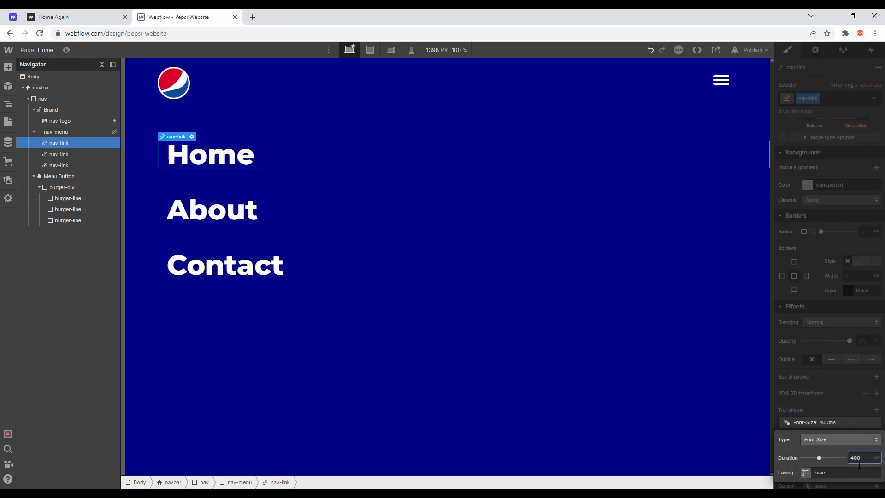
pyautogui.click(832, 421)
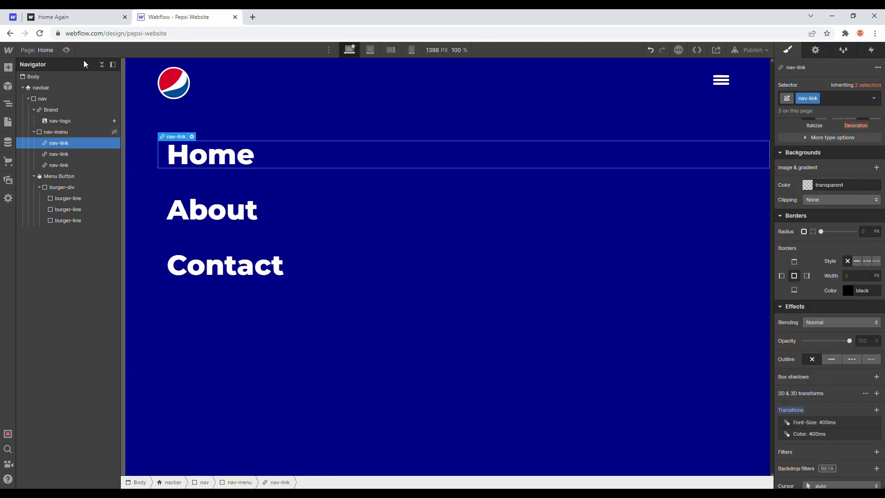
# - Preview the menu links' hover transitions and open and close the menu with the burger button
pyautogui.click(67, 49)
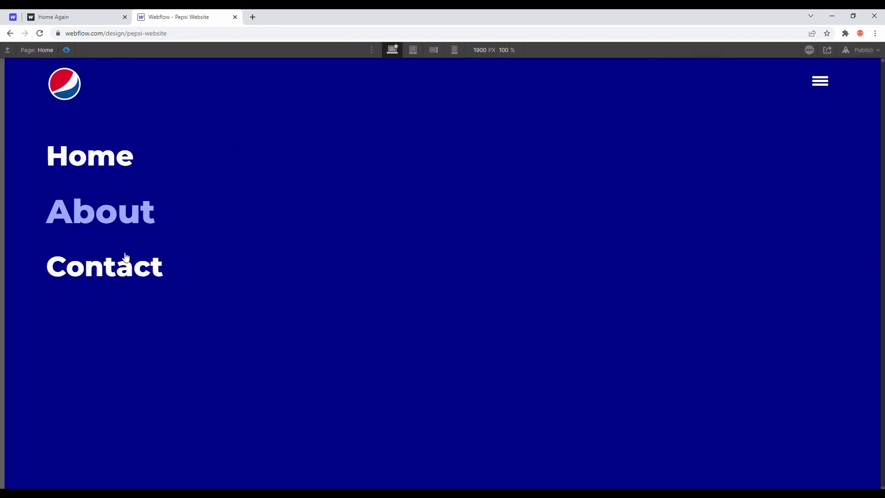
pyautogui.click(820, 83)
pyautogui.click(820, 83)
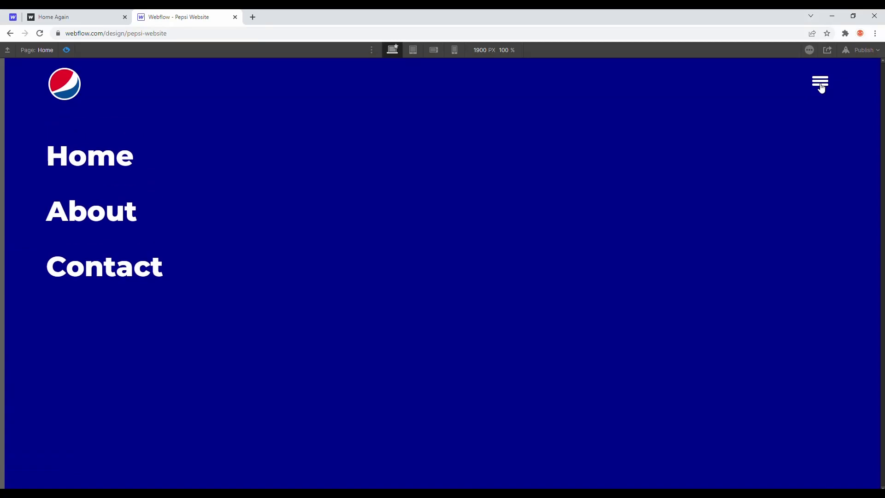
pyautogui.click(821, 86)
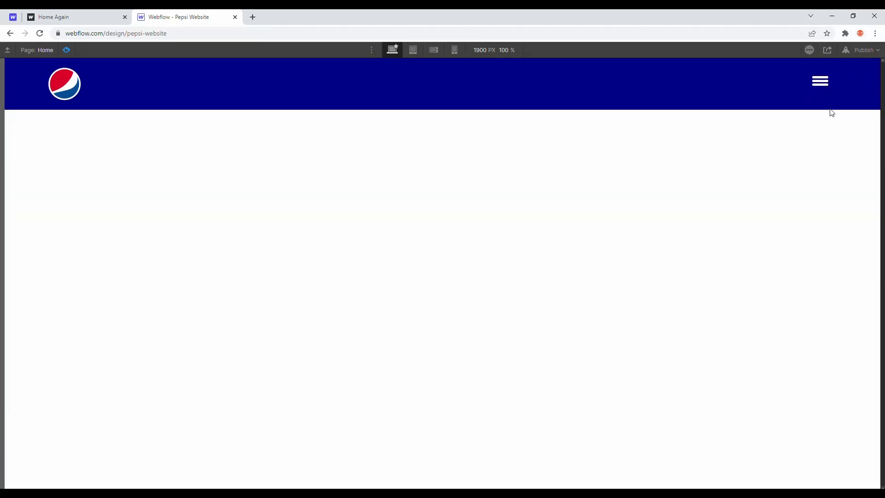
pyautogui.click(825, 89)
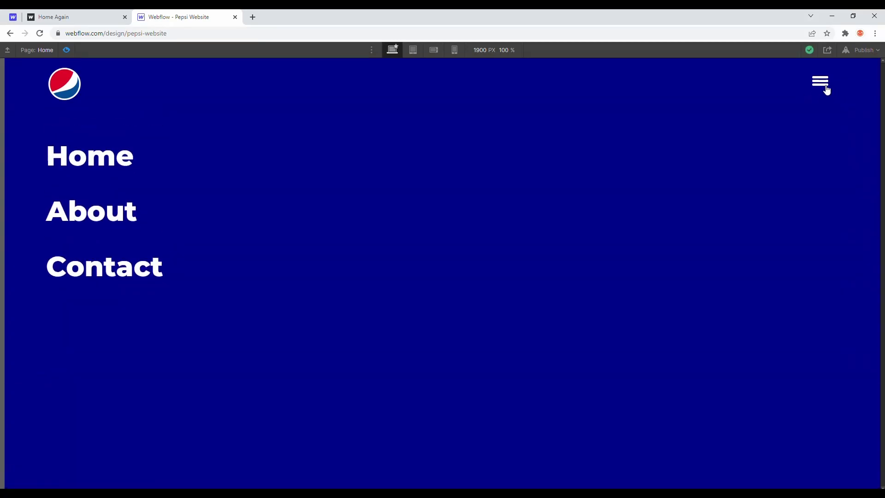
pyautogui.click(823, 90)
# - Compare the burger menu's opening and closing on the published reference site with the Webflow preview, and exit the preview
pyautogui.click(97, 13)
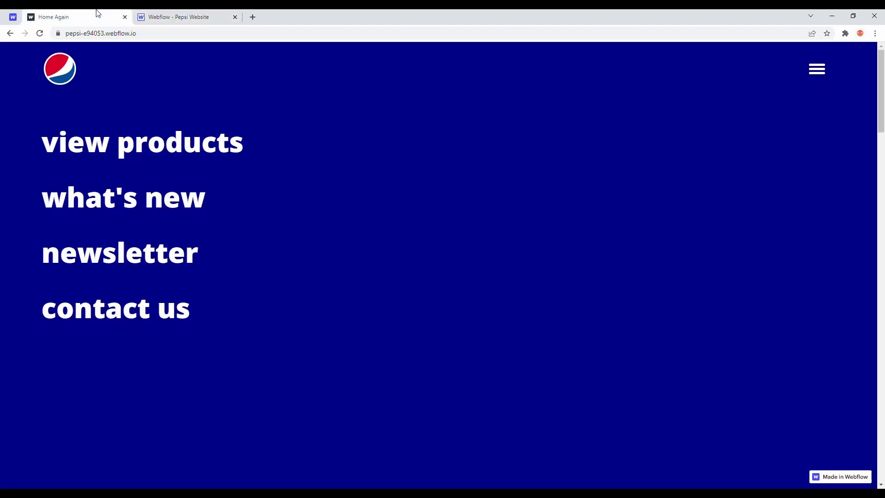
pyautogui.click(821, 87)
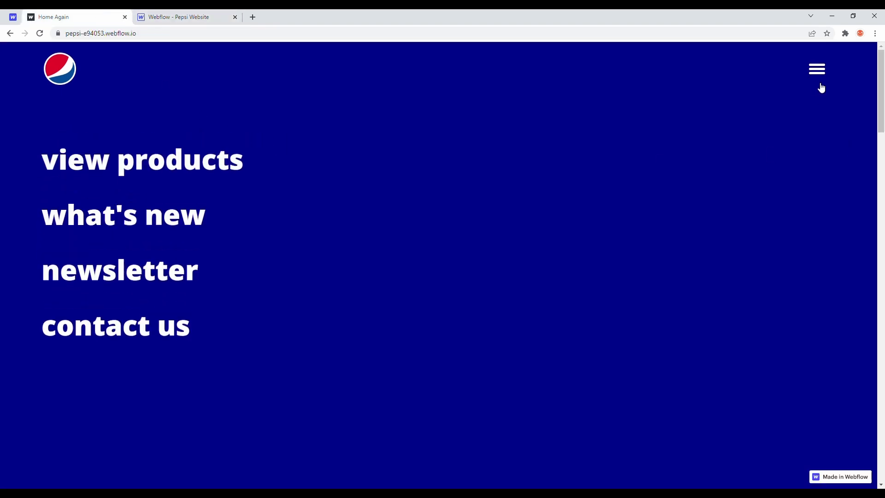
pyautogui.click(822, 86)
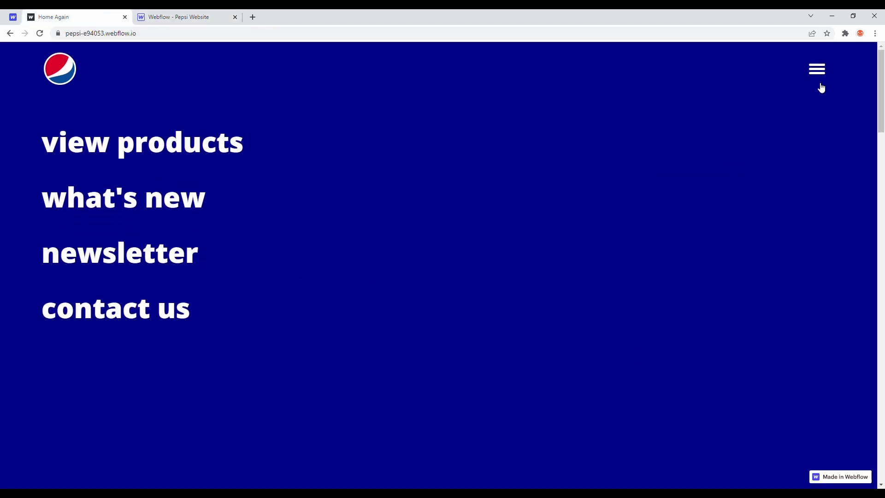
pyautogui.click(201, 13)
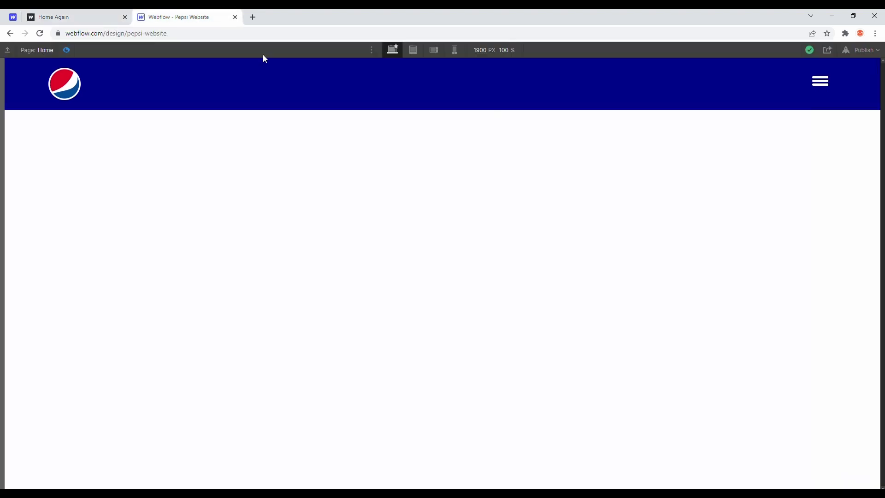
pyautogui.click(826, 90)
pyautogui.click(825, 90)
pyautogui.click(69, 50)
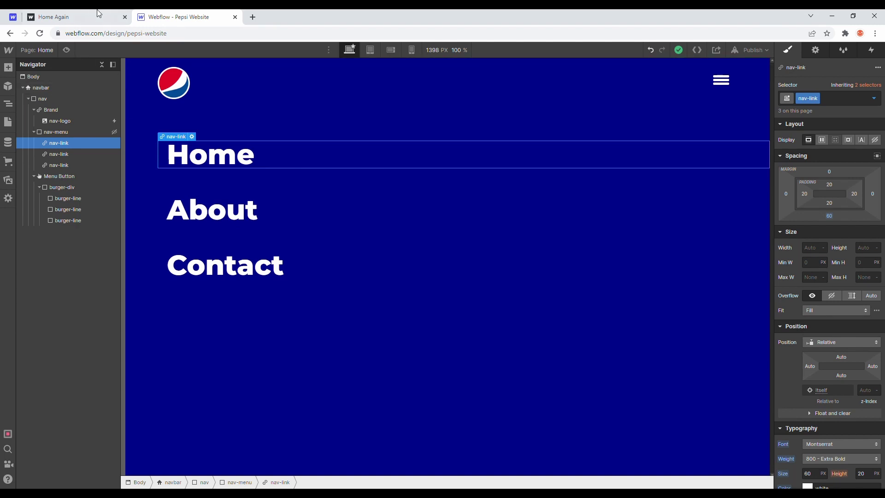
# - Open and close the burger menu on the published Pepsi reference site to examine its animation, and return to the Webflow project
pyautogui.click(125, 17)
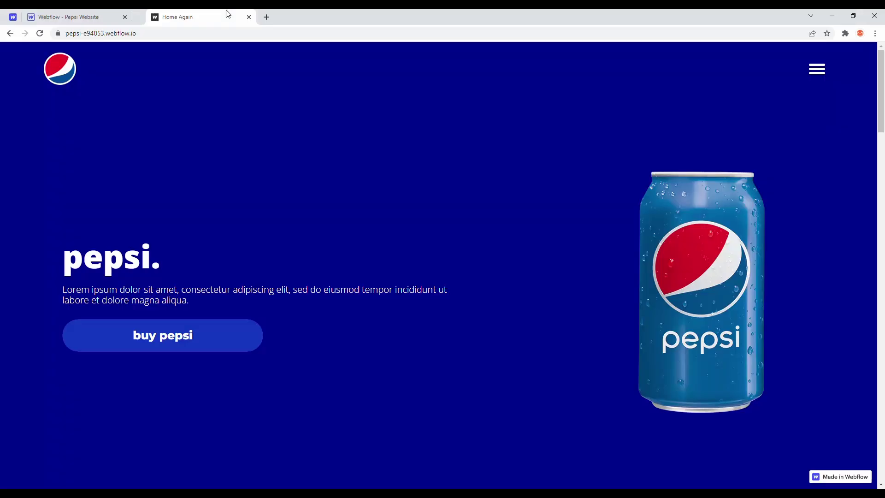
pyautogui.moveTo(225, 14); pyautogui.dragTo(139, 19)
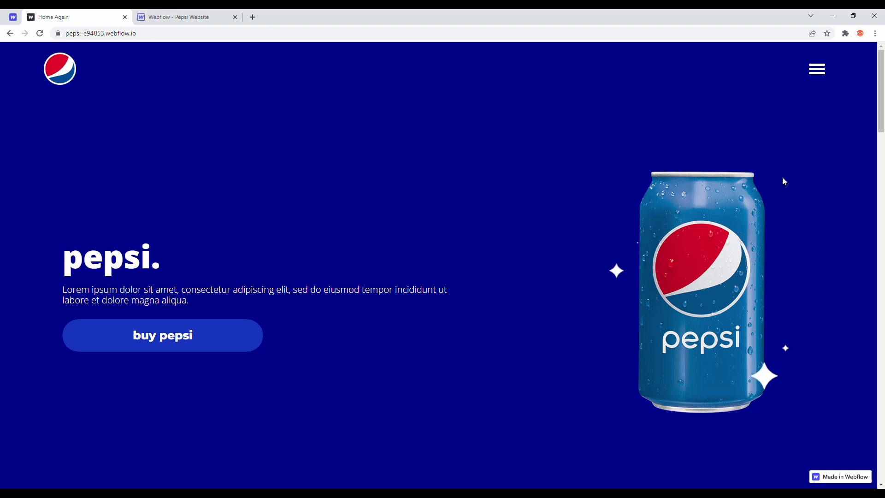
pyautogui.click(824, 85)
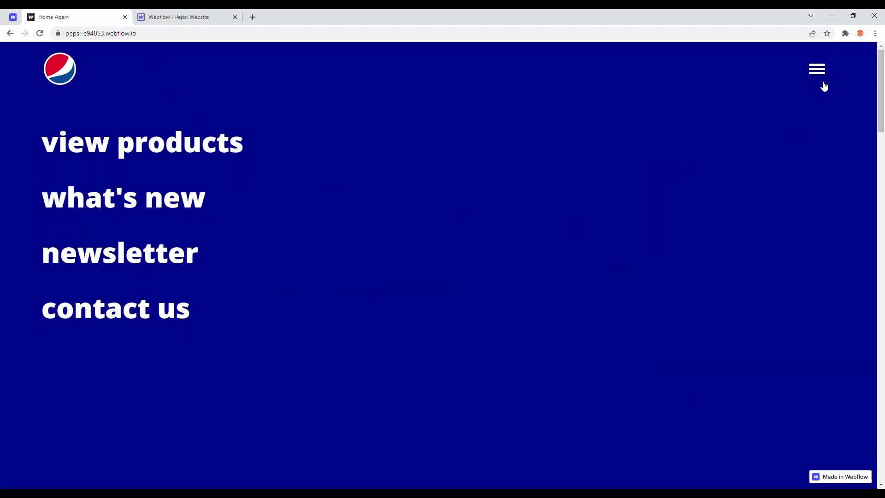
pyautogui.click(825, 87)
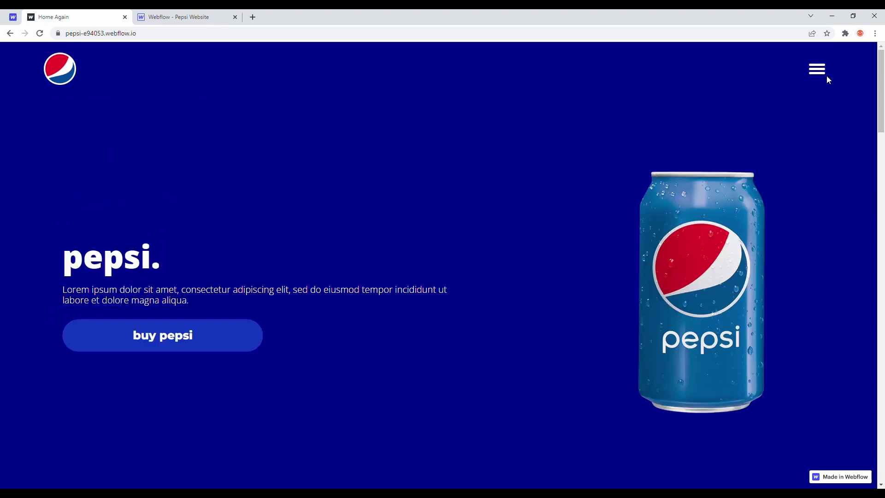
pyautogui.click(210, 16)
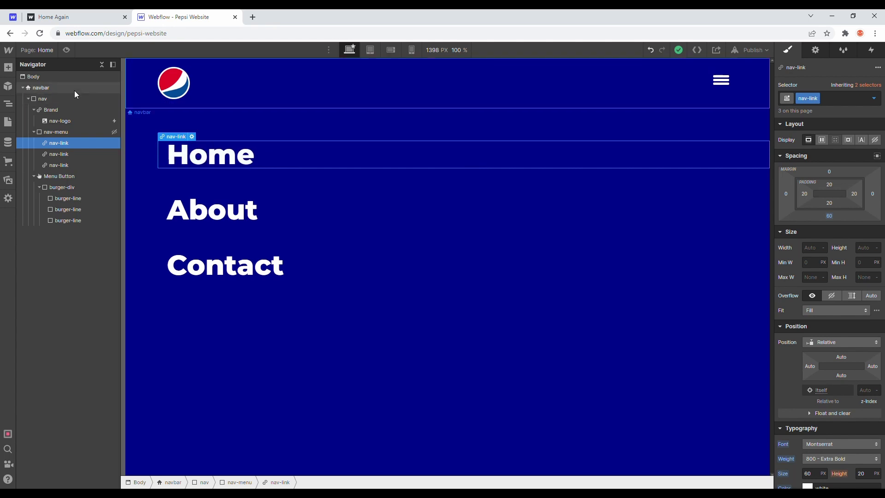
# - Add a Mouse click (tap) trigger to the Menu Button and create a new timed animation for its first click
pyautogui.click(872, 51)
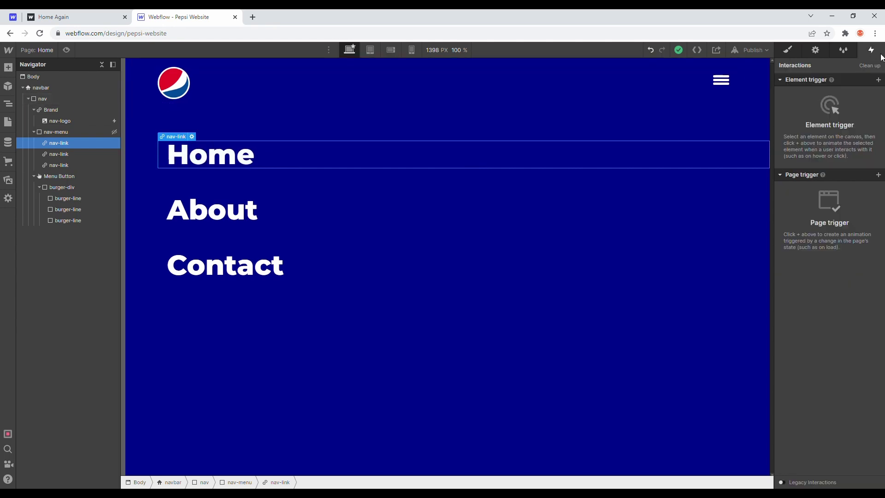
pyautogui.click(79, 177)
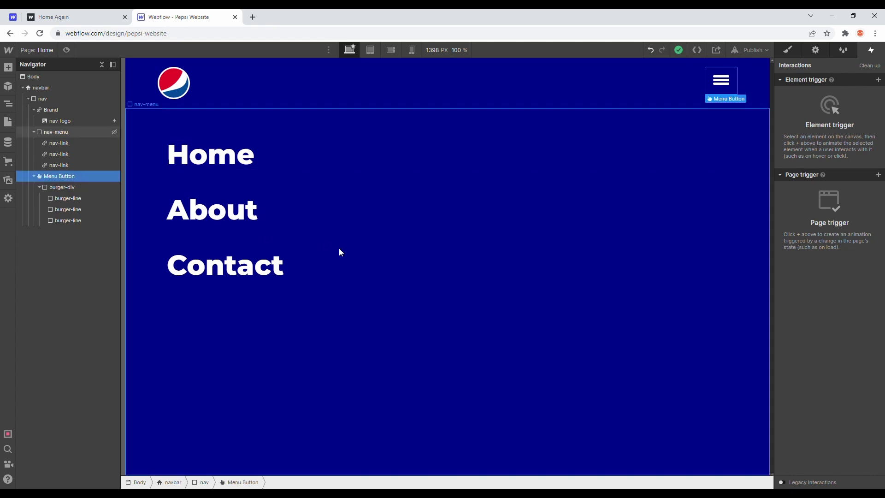
pyautogui.click(878, 80)
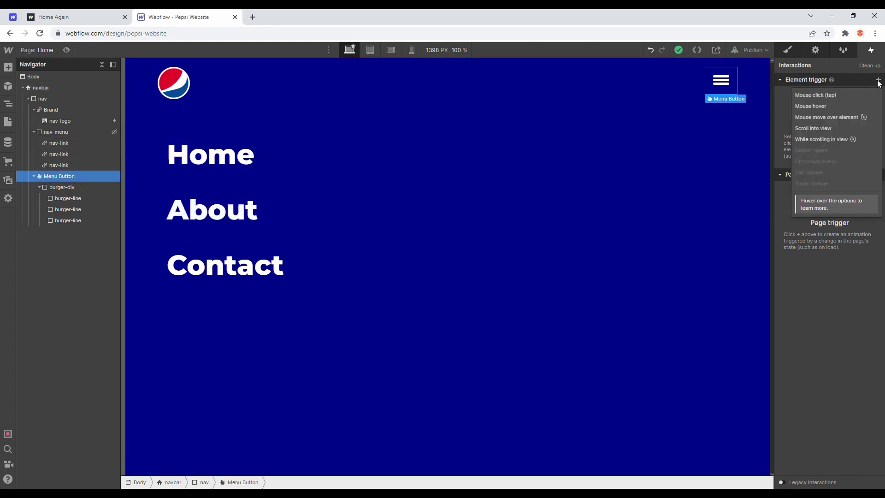
pyautogui.click(831, 95)
pyautogui.click(833, 130)
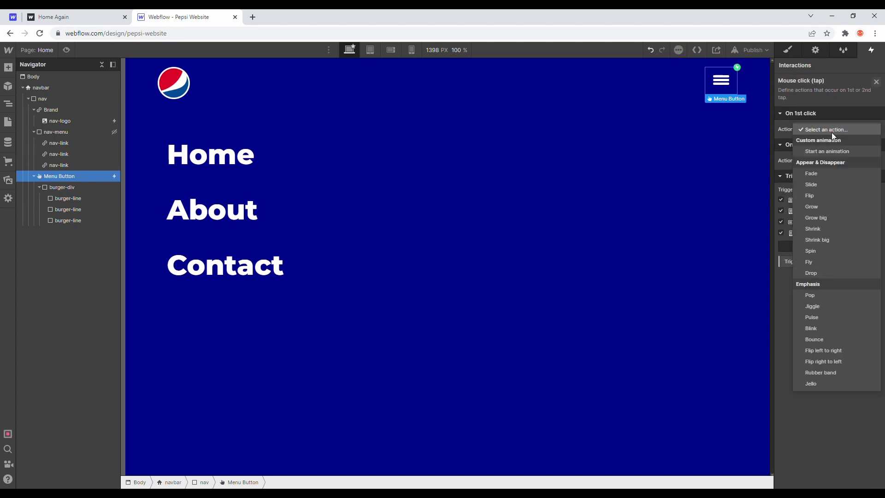
pyautogui.click(833, 150)
pyautogui.click(875, 145)
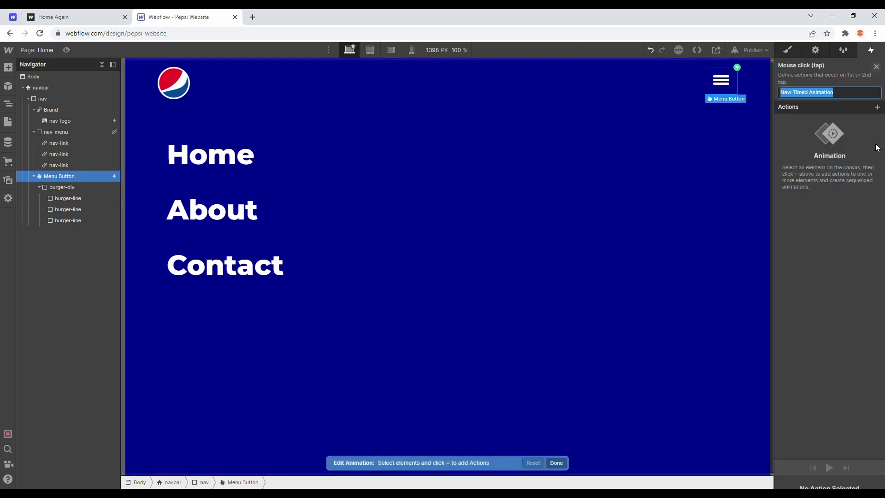
# - Name the new timed animation Menu Open
pyautogui.write('M')
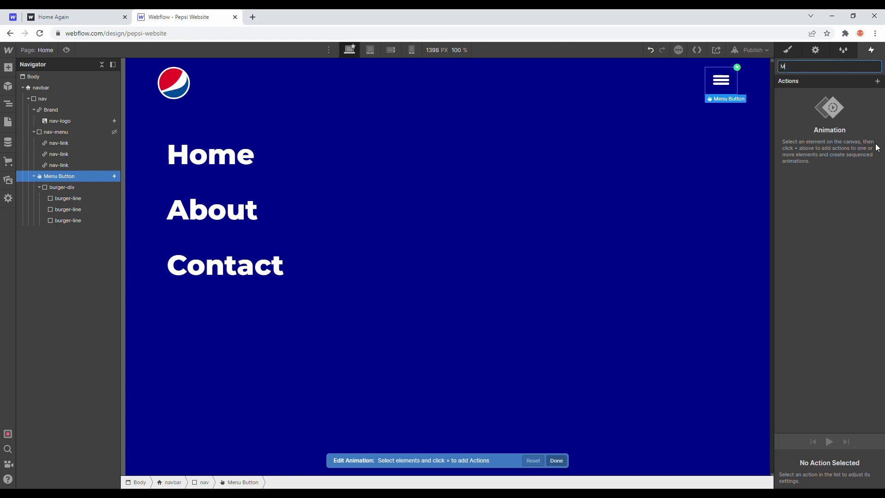
pyautogui.write('enu Op')
pyautogui.hotkey('ctrl', 'a')
pyautogui.write('Men')
pyautogui.press('Return')
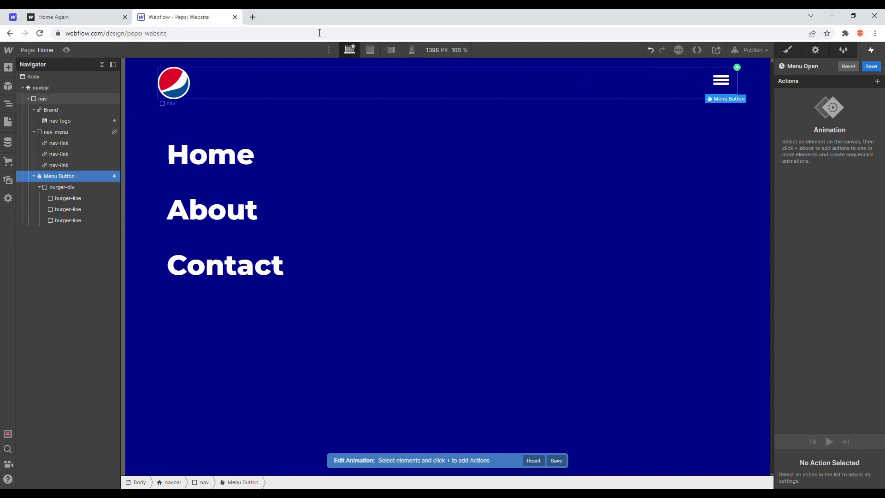
# - Examine how the burger button and menu animate on the published reference site, and return to the Menu Open animation in Webflow
pyautogui.click(69, 16)
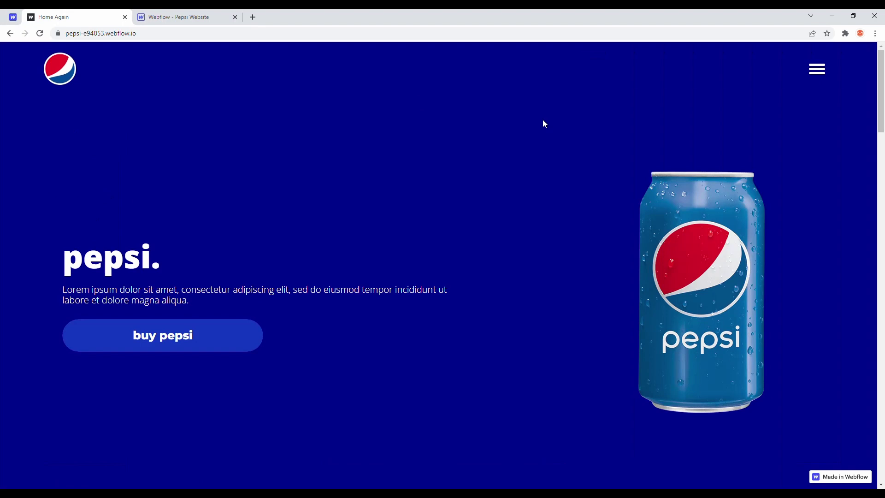
pyautogui.click(823, 86)
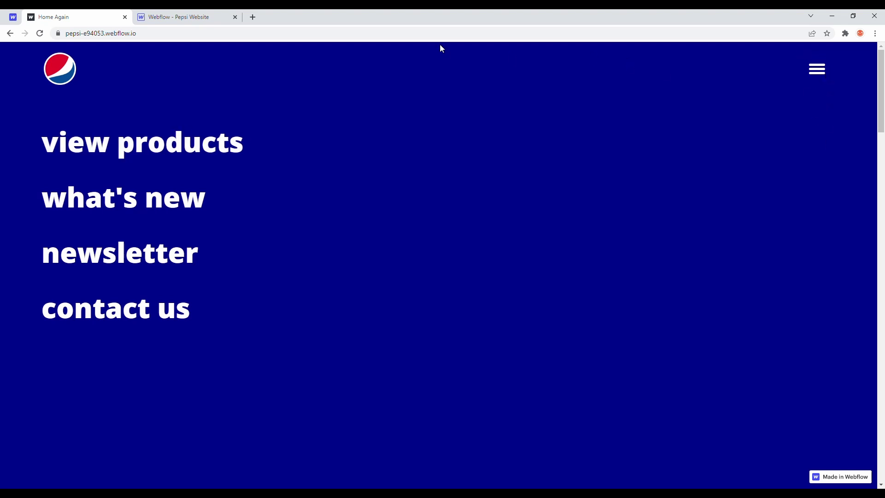
pyautogui.click(823, 85)
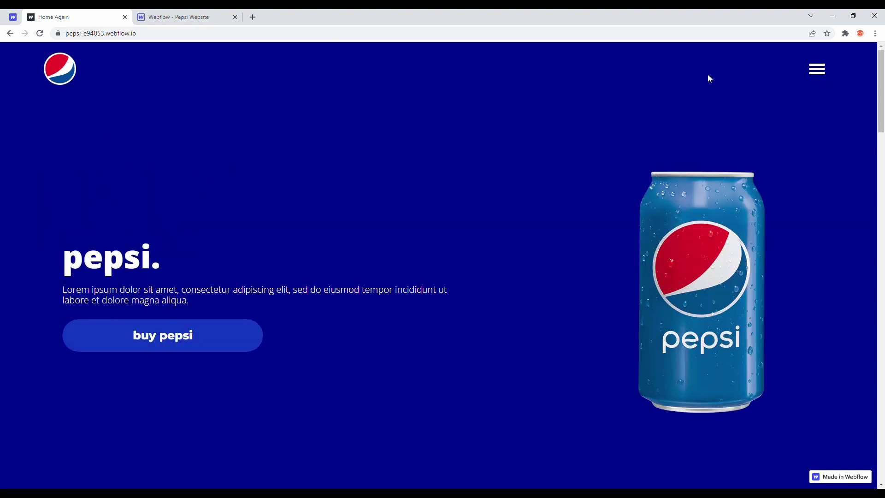
pyautogui.click(240, 13)
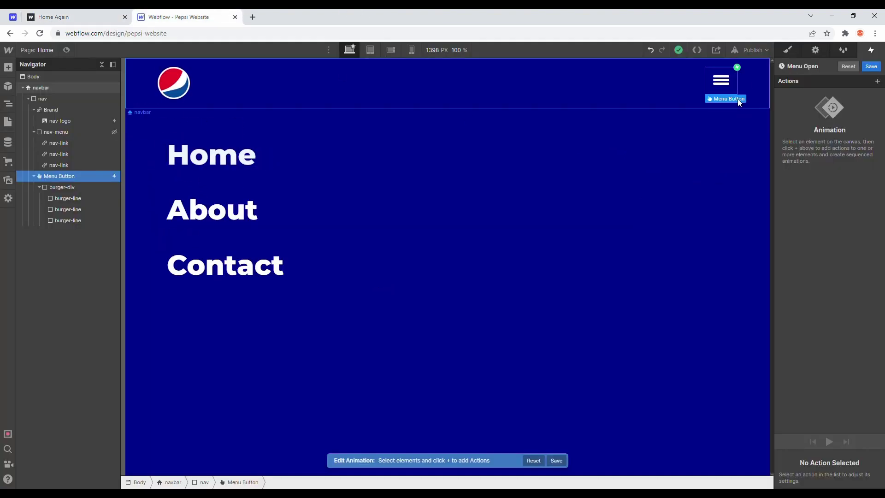
# - Add an Opacity action of 0% to Menu Open that affects only the middle burger line
pyautogui.click(723, 84)
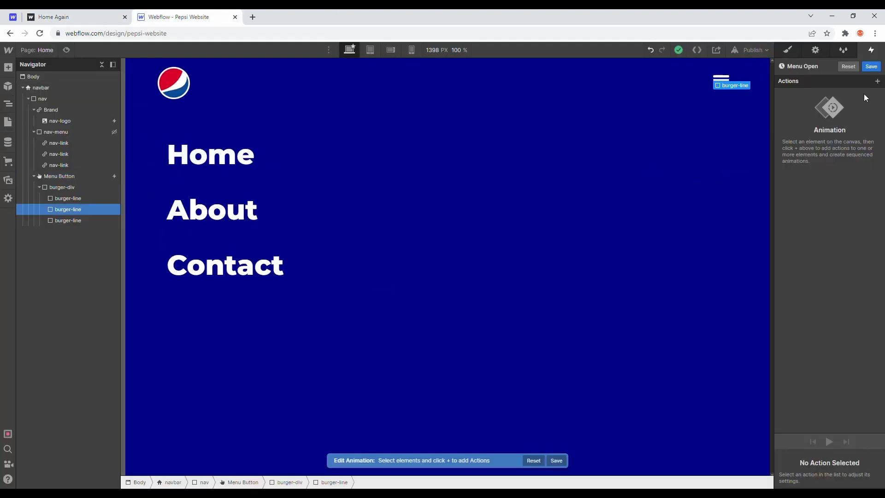
pyautogui.click(877, 80)
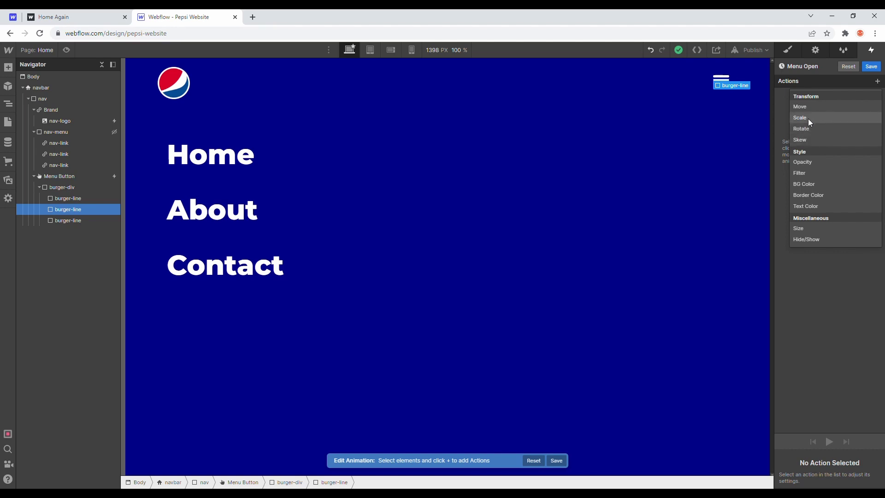
pyautogui.click(812, 163)
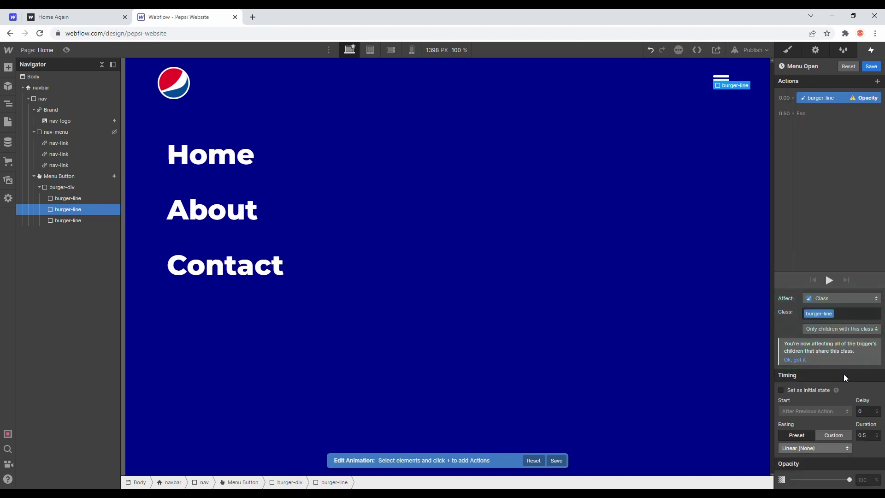
pyautogui.click(841, 301)
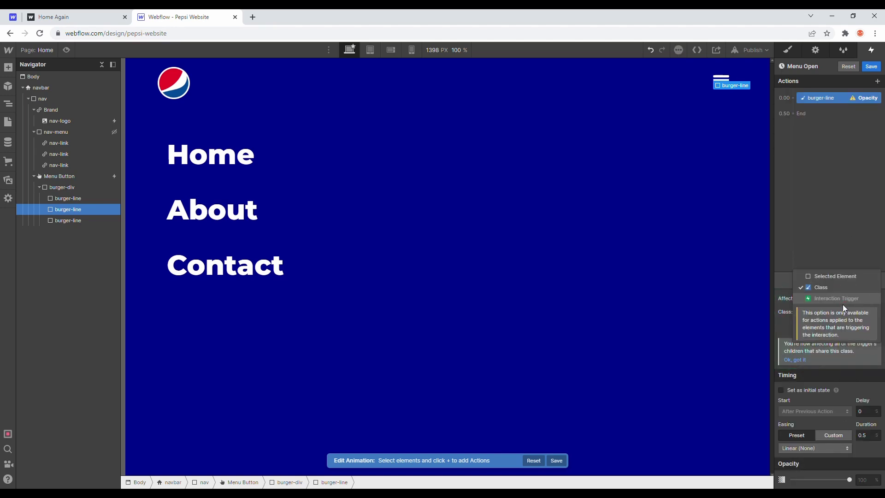
pyautogui.click(838, 276)
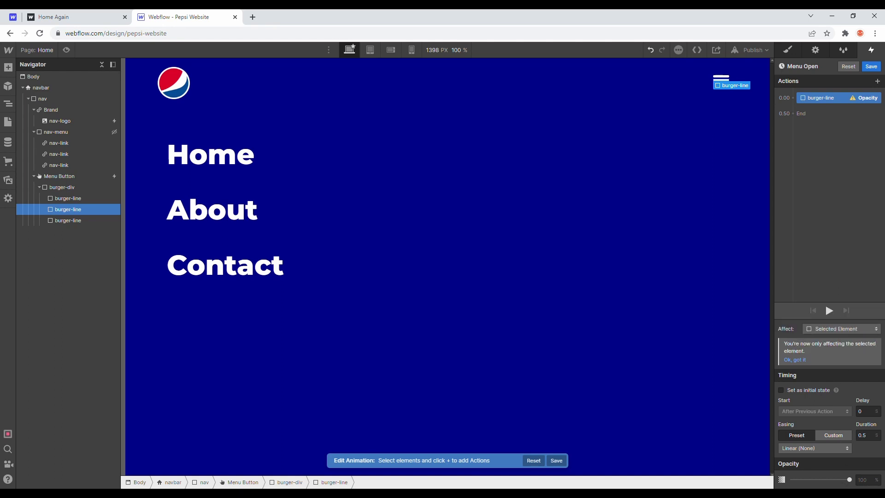
pyautogui.moveTo(849, 483); pyautogui.dragTo(780, 477)
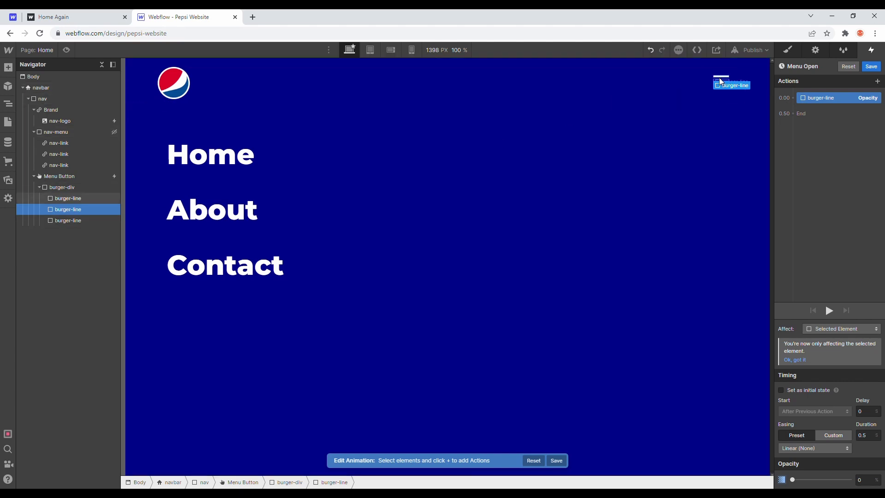
# - Add a simultaneous Rotate action that turns only the top burger line 45 degrees around the Z axis
pyautogui.click(96, 201)
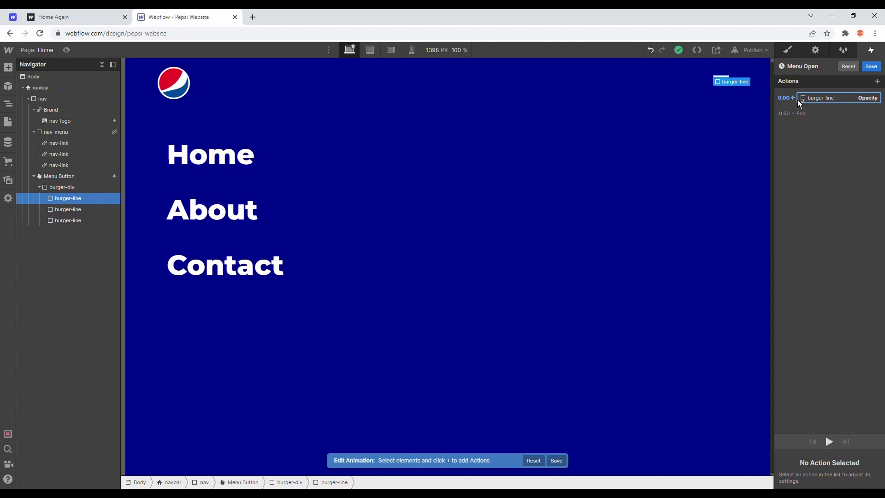
pyautogui.click(800, 102)
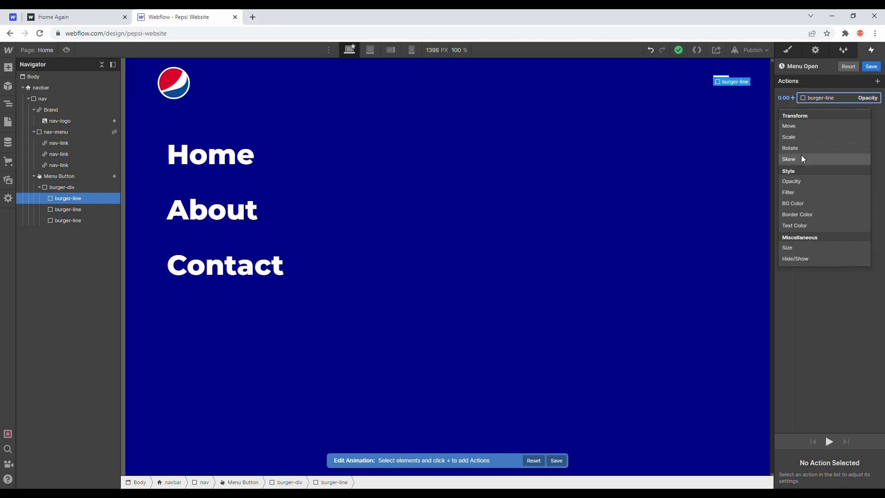
pyautogui.click(791, 148)
pyautogui.click(866, 481)
pyautogui.write('45')
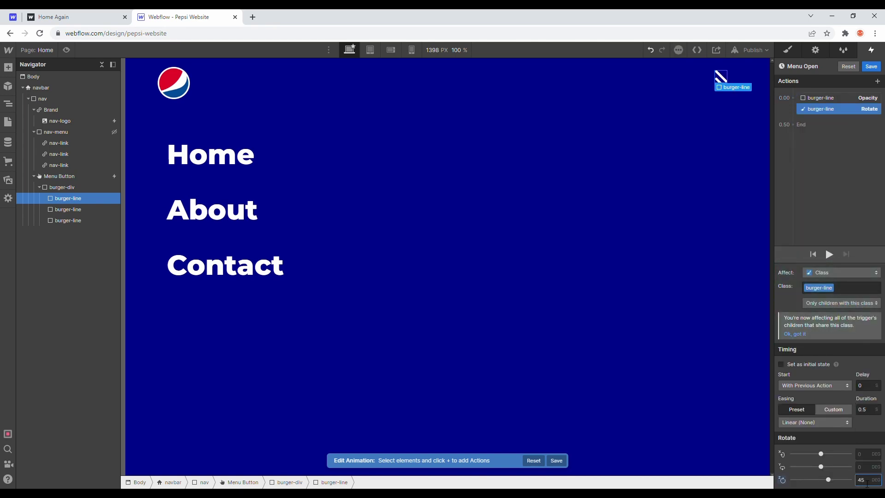
pyautogui.click(842, 272)
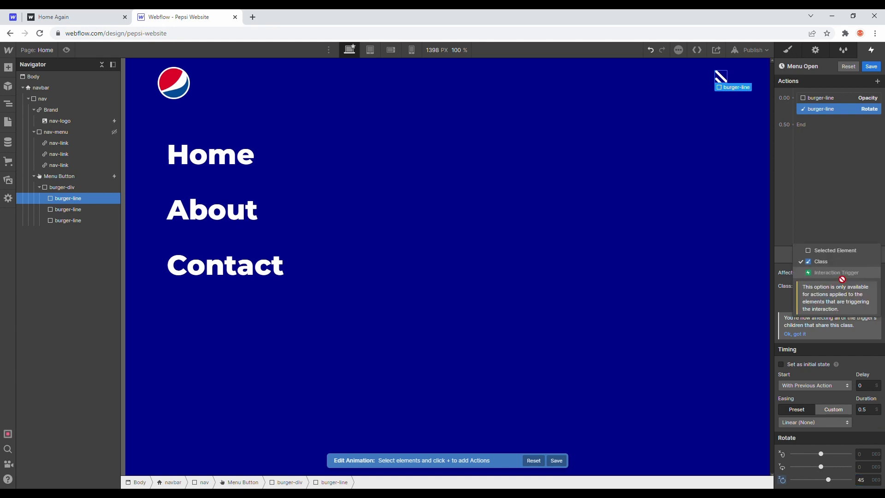
pyautogui.click(830, 252)
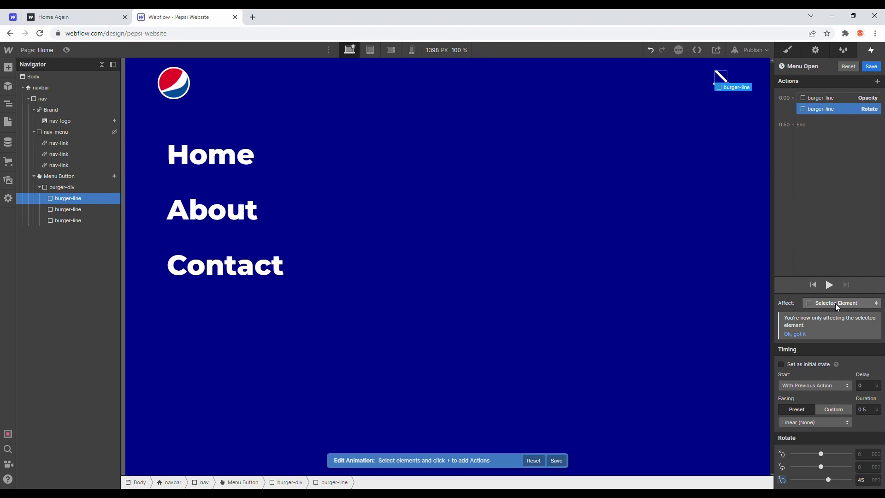
pyautogui.click(867, 471)
pyautogui.write('3px')
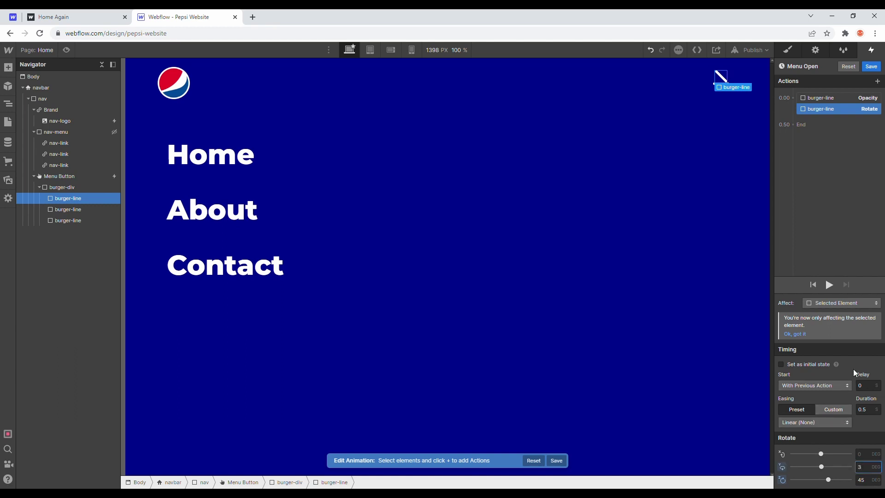
pyautogui.hotkey('ctrl', 'z')
pyautogui.press('BackSpace')
# - Add a Move action of 3 px on the Y axis for the top burger line and order it after its Rotate action
pyautogui.click(877, 81)
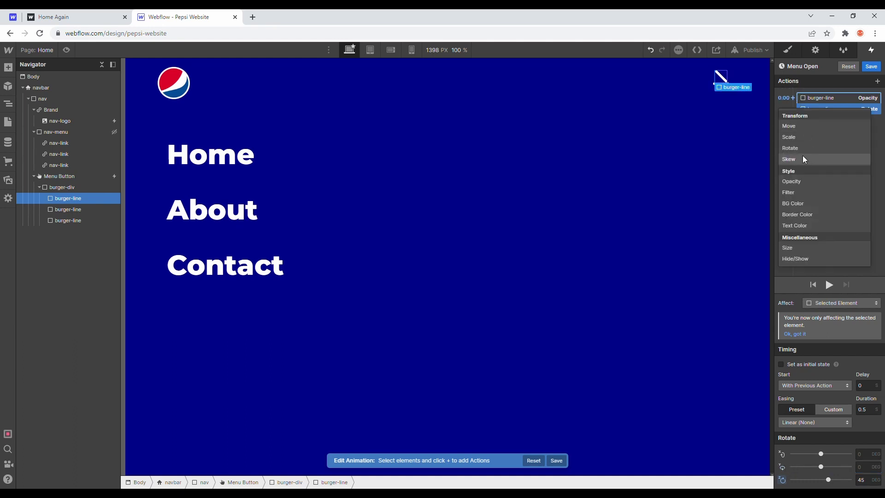
pyautogui.click(798, 127)
pyautogui.click(869, 468)
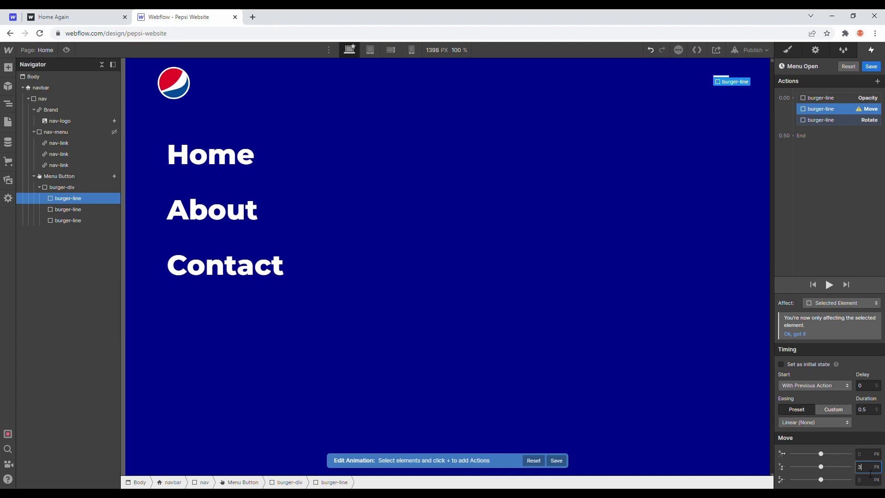
pyautogui.moveTo(817, 109)
pyautogui.mouseDown()
pyautogui.moveTo(817, 126)
pyautogui.moveTo(826, 115)
pyautogui.mouseUp()
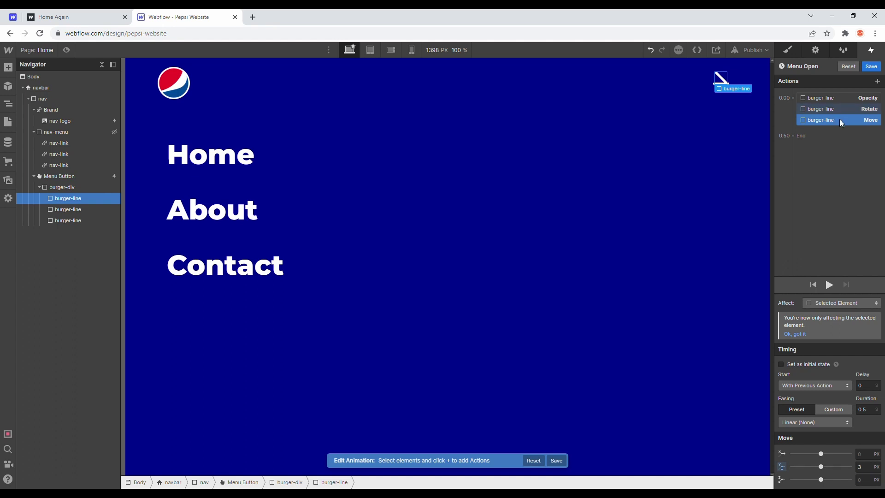
# - Add a Rotate action of -45 degrees on the Z axis for only the bottom burger line and order it last
pyautogui.click(67, 221)
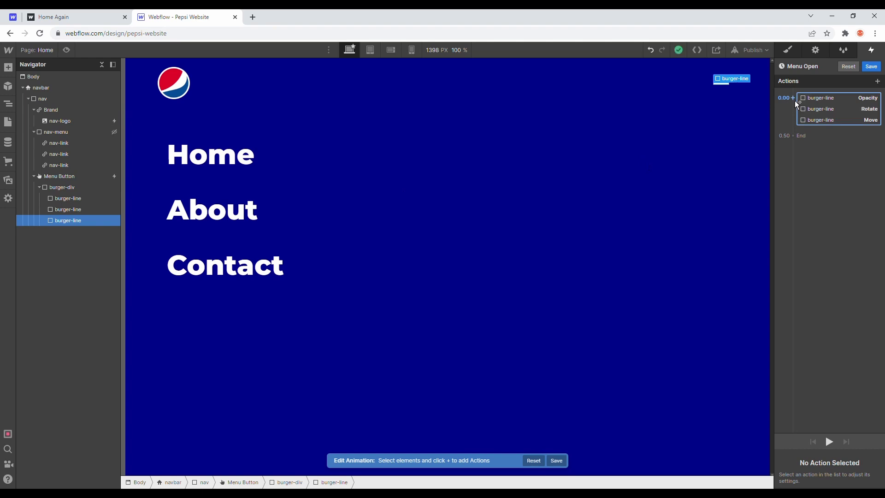
pyautogui.click(794, 100)
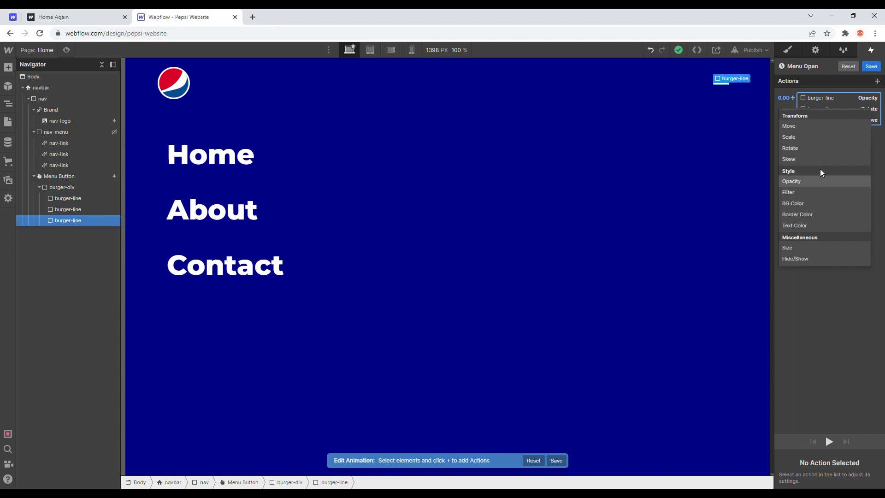
pyautogui.click(807, 148)
pyautogui.click(866, 481)
pyautogui.write('-45')
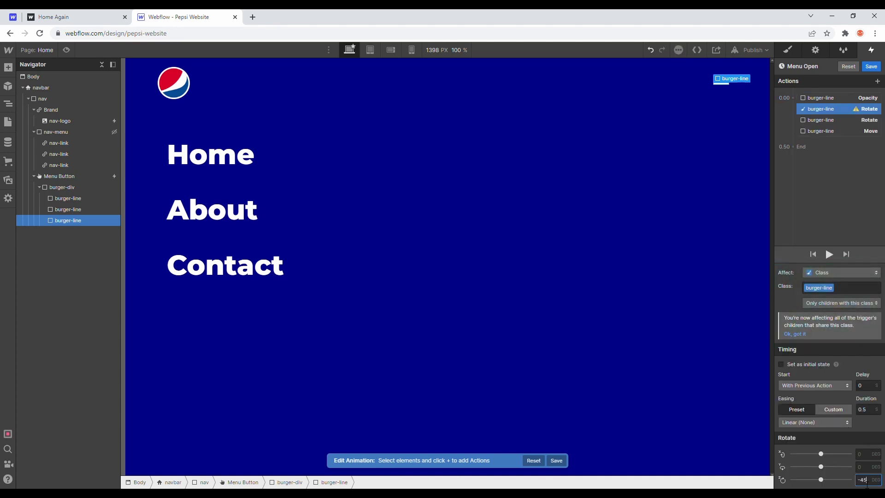
pyautogui.press('Return')
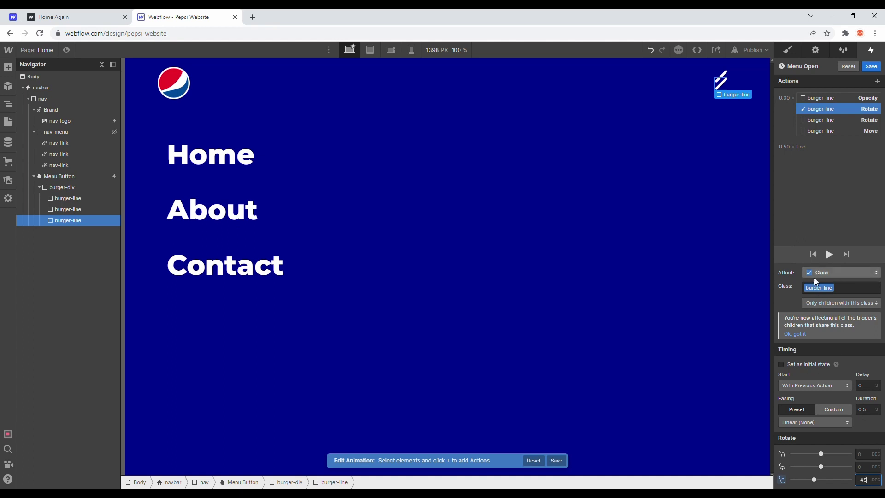
pyautogui.click(825, 272)
pyautogui.click(823, 250)
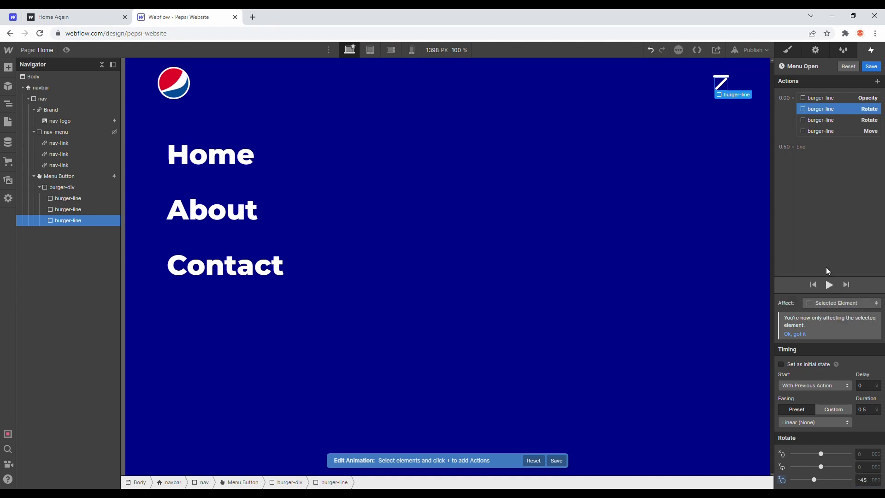
pyautogui.moveTo(806, 114); pyautogui.dragTo(819, 128)
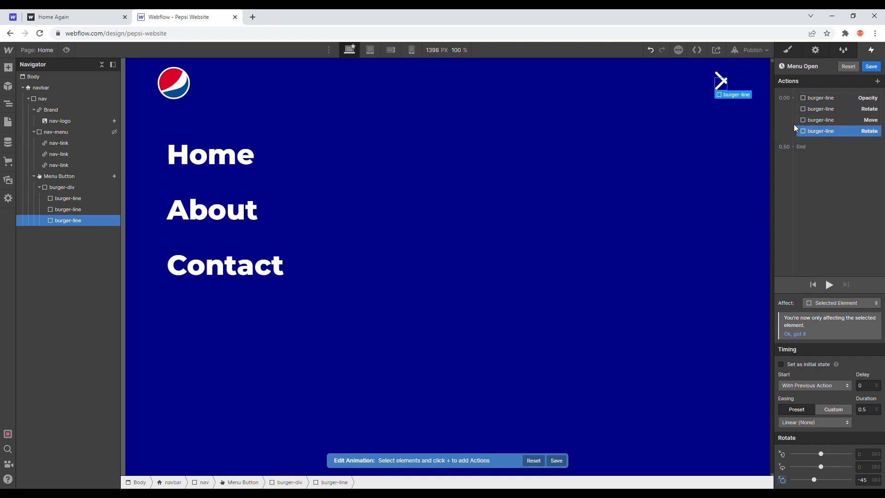
# - Add a Move action of -15 px on the Y axis for the bottom burger line and place it after its Rotate action
pyautogui.click(791, 98)
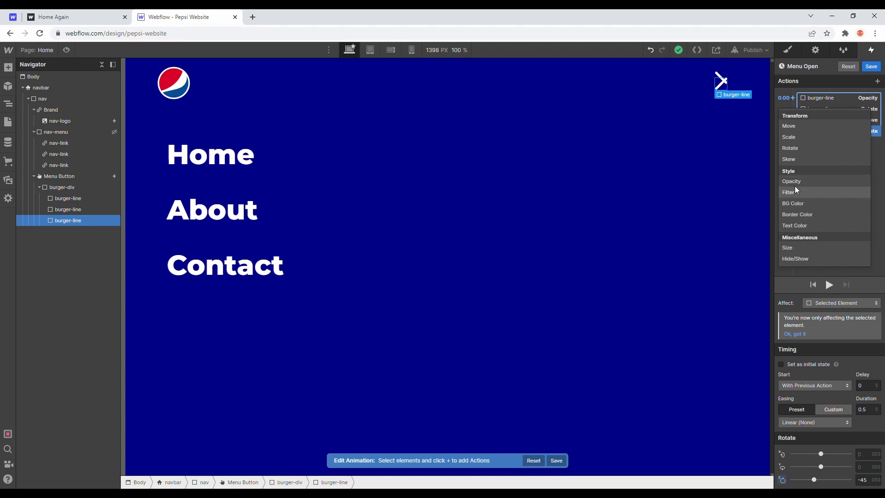
pyautogui.click(788, 126)
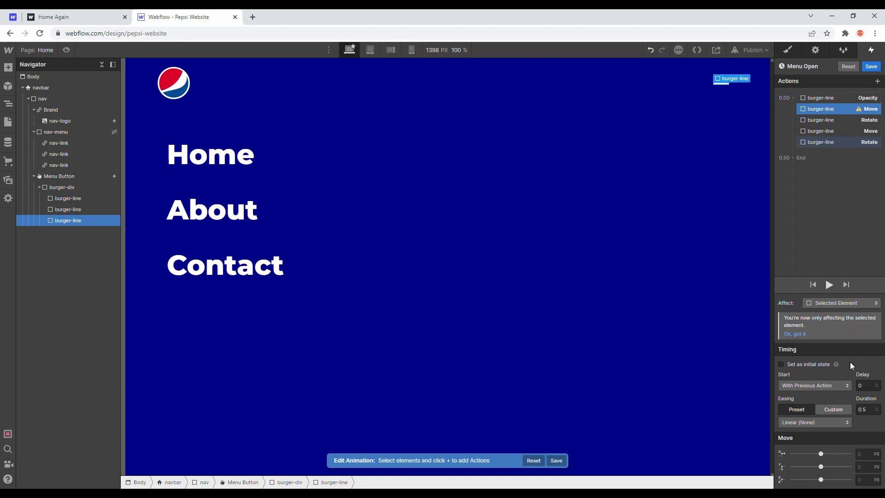
pyautogui.click(866, 467)
pyautogui.press('Return')
pyautogui.moveTo(828, 109); pyautogui.dragTo(826, 147)
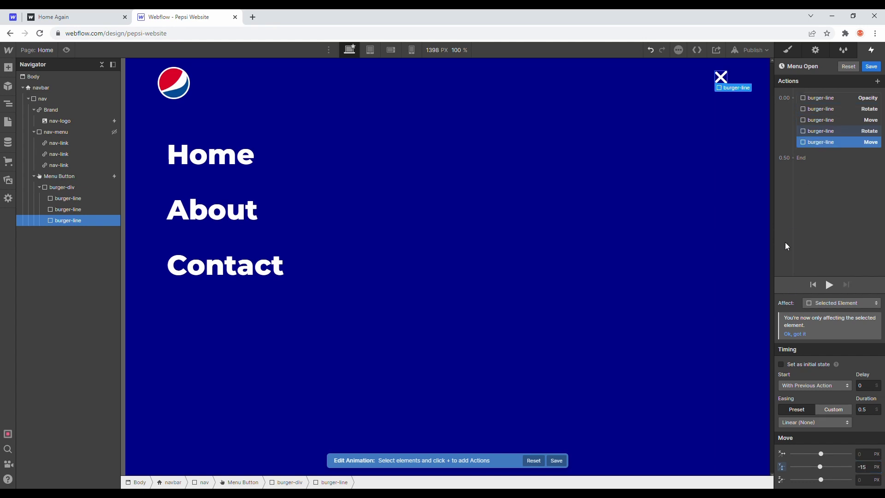
# - Play back the Menu Open animation on the canvas to check how the burger lines form a cross
pyautogui.click(804, 249)
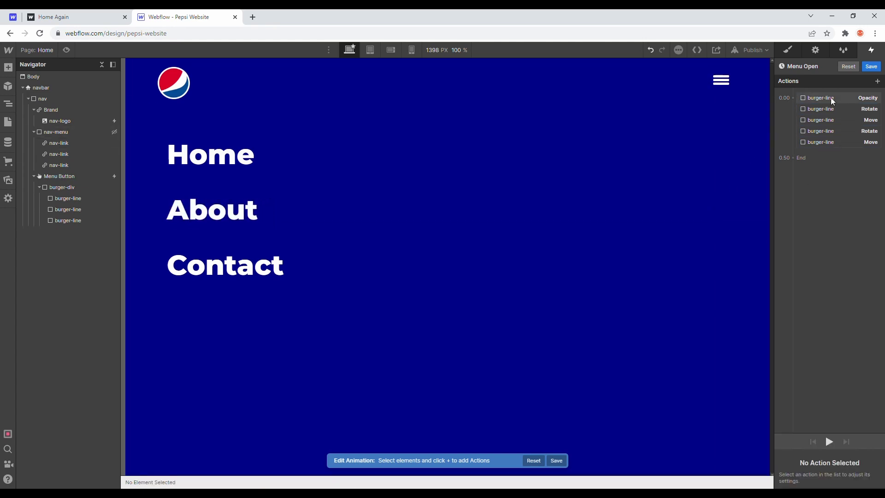
pyautogui.click(816, 97)
pyautogui.click(829, 310)
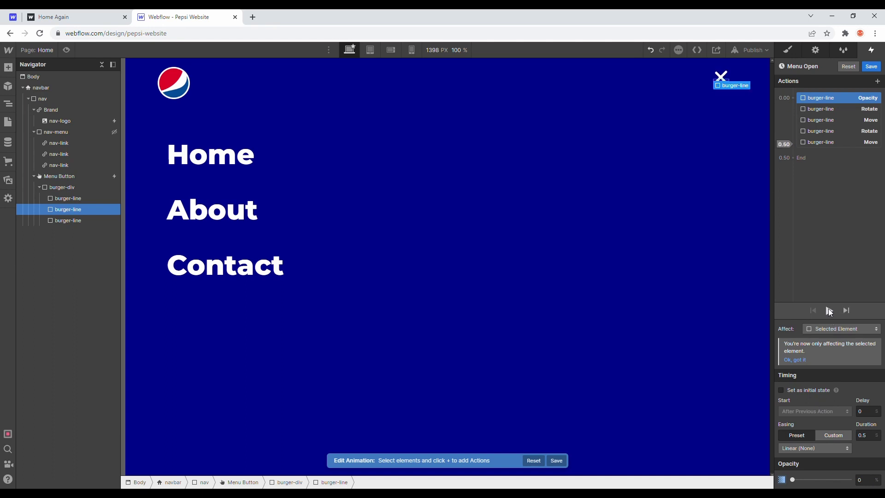
pyautogui.click(738, 98)
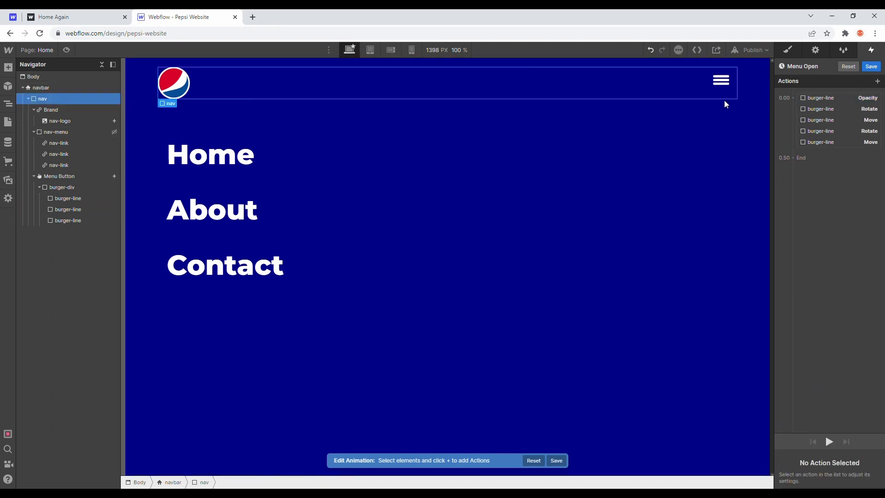
# - Preview the page, test the burger button's click animation, and return to the animation editor
pyautogui.click(66, 50)
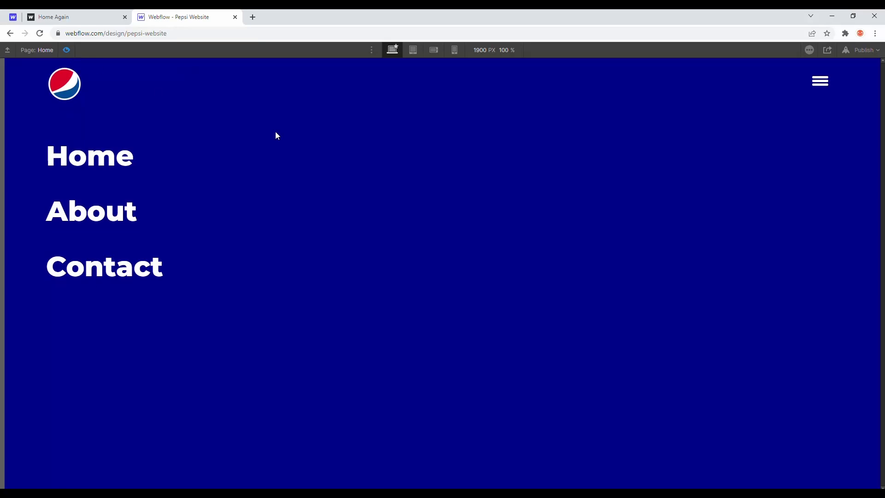
pyautogui.click(824, 85)
pyautogui.click(824, 85)
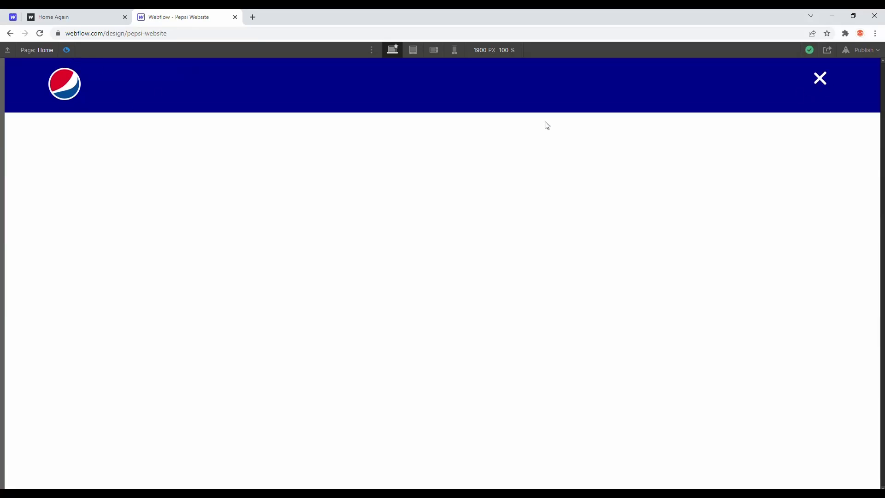
pyautogui.click(67, 50)
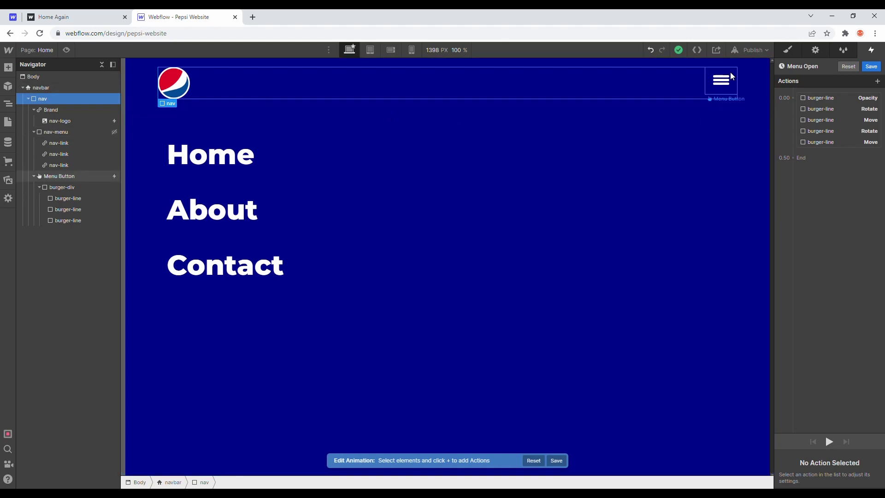
# - Toggle the burger menu repeatedly in page preview, and replay the Menu Open animation in the editor
pyautogui.click(66, 50)
pyautogui.click(823, 88)
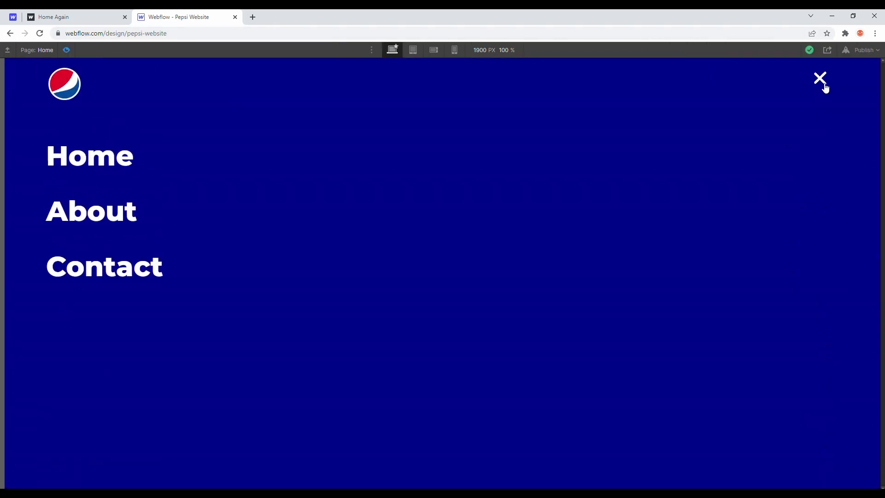
pyautogui.click(825, 88)
pyautogui.click(826, 88)
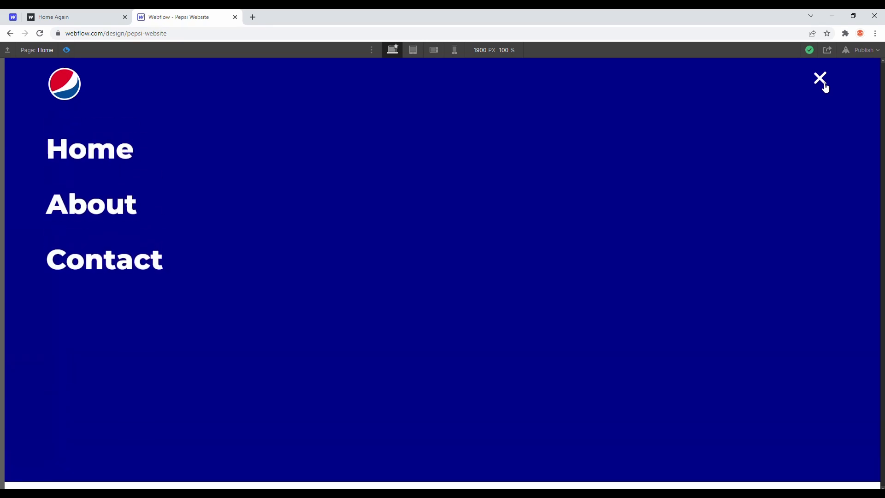
pyautogui.click(826, 88)
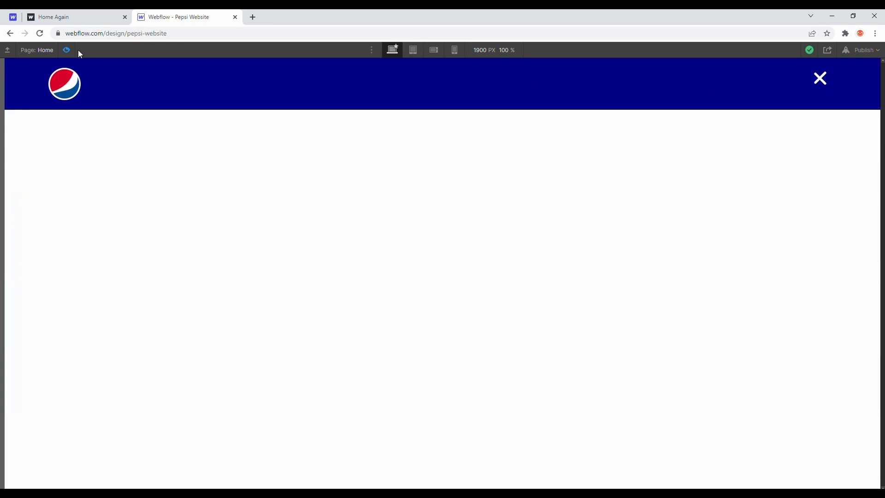
pyautogui.hotkey('ctrl', 'shift', 'p')
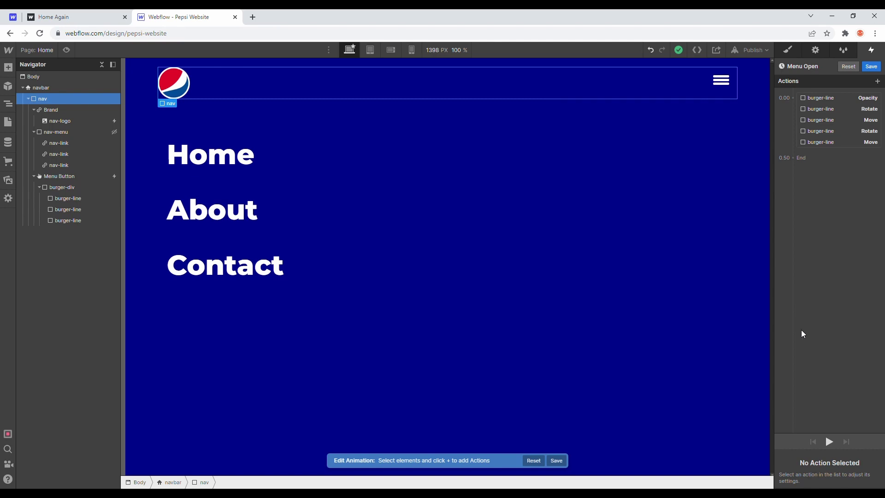
pyautogui.click(829, 441)
pyautogui.click(829, 442)
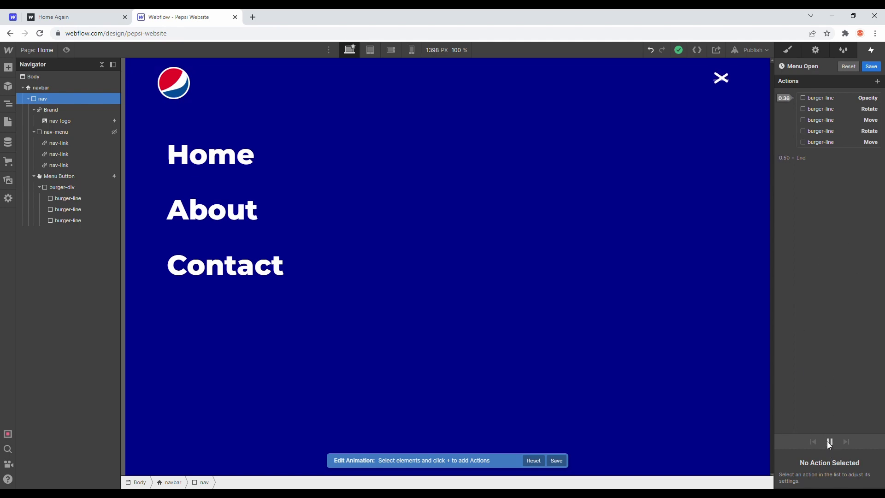
# - Set the bottom burger line's Move action to -13 px on the Y axis, play the animation back, and save Menu Open
pyautogui.click(834, 143)
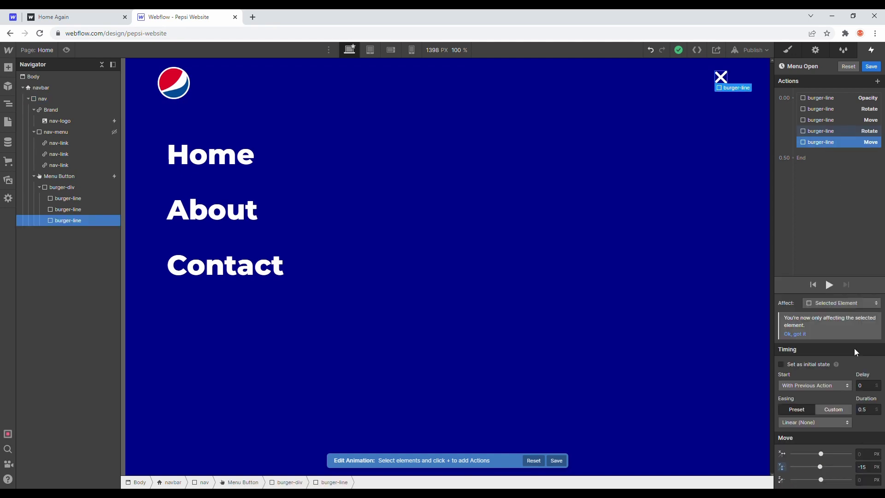
pyautogui.click(864, 468)
pyautogui.write('-13')
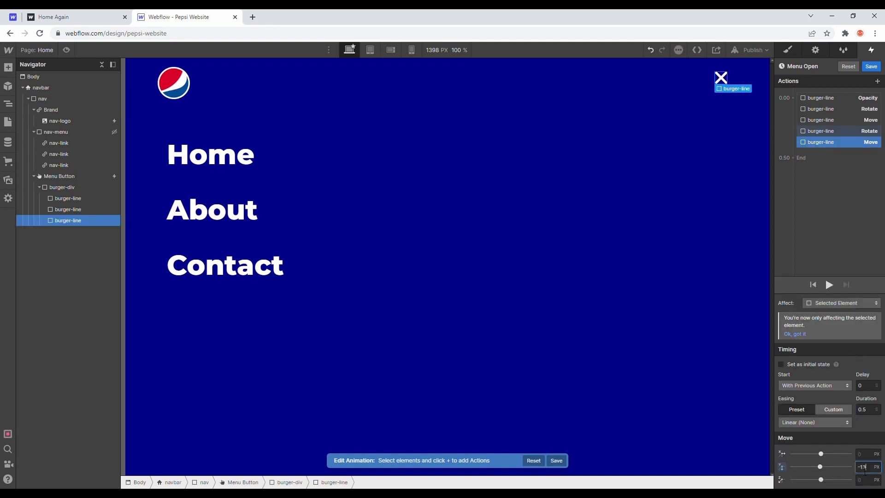
pyautogui.click(828, 282)
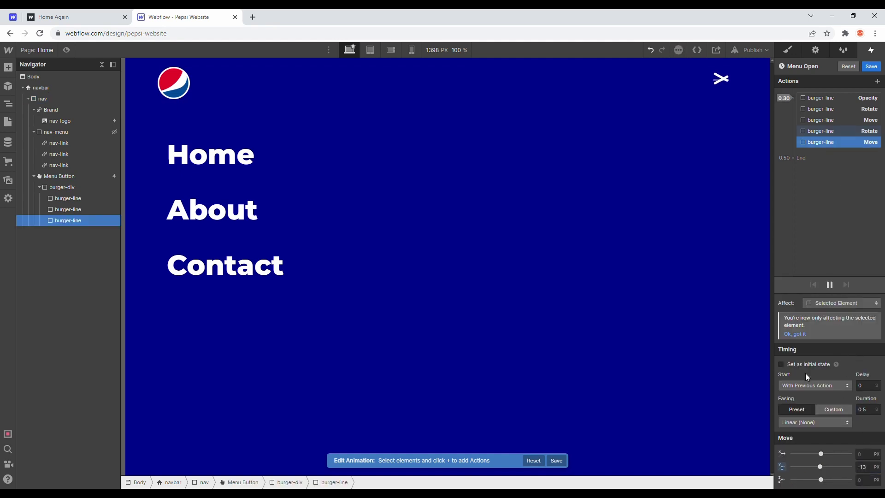
pyautogui.click(790, 199)
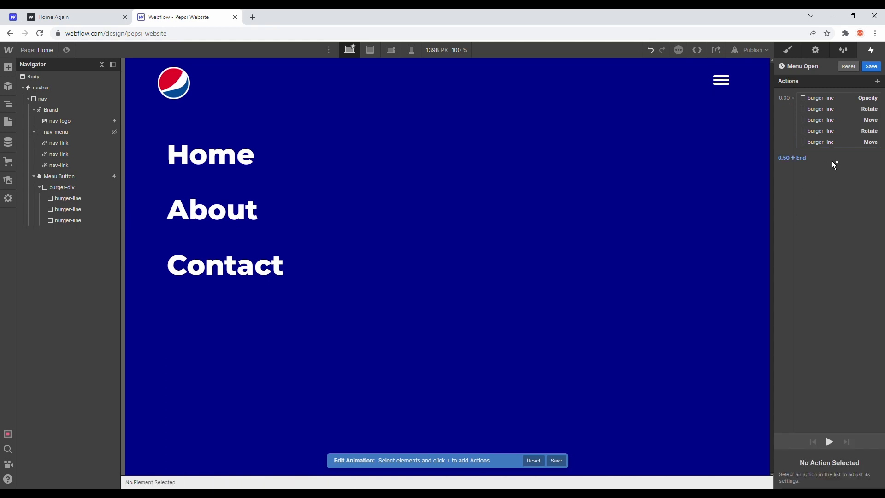
pyautogui.click(871, 67)
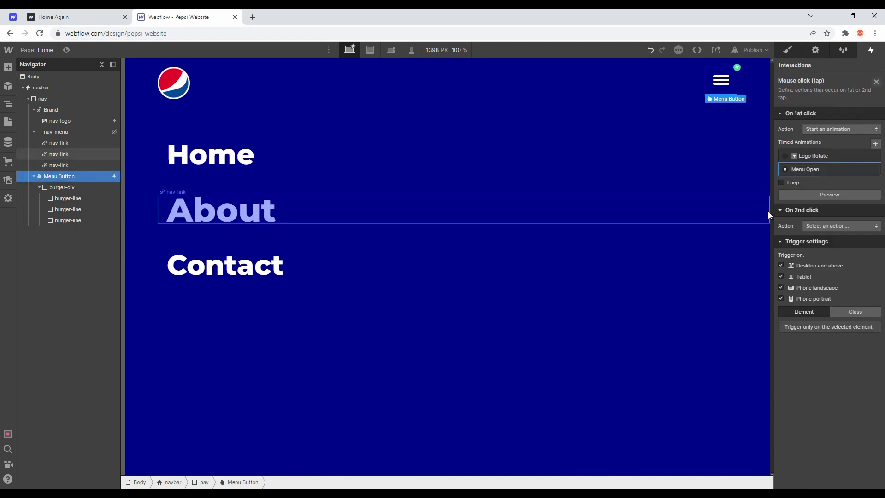
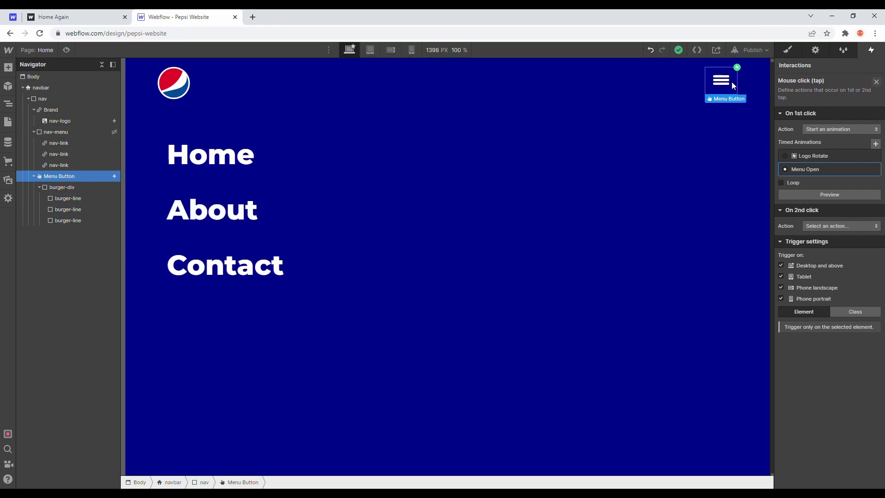
# - Check the page in preview, return to the designer, and set the nav menu to hidden on the canvas
pyautogui.click(67, 51)
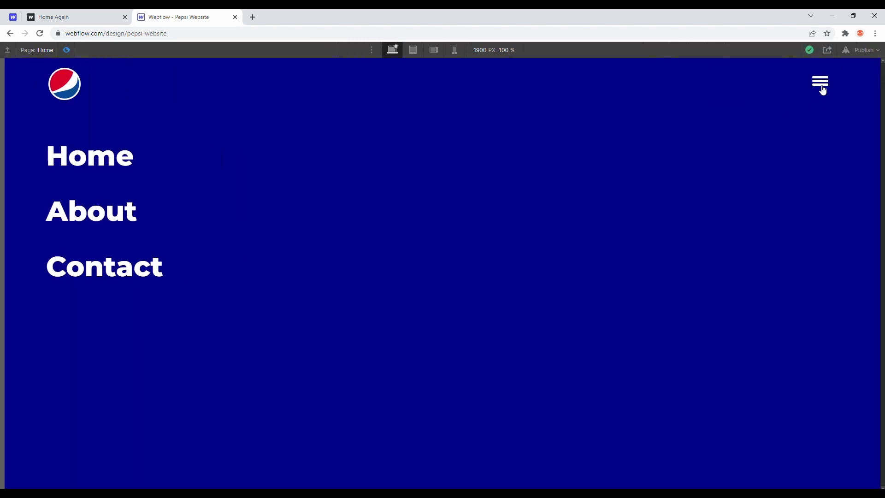
pyautogui.click(67, 50)
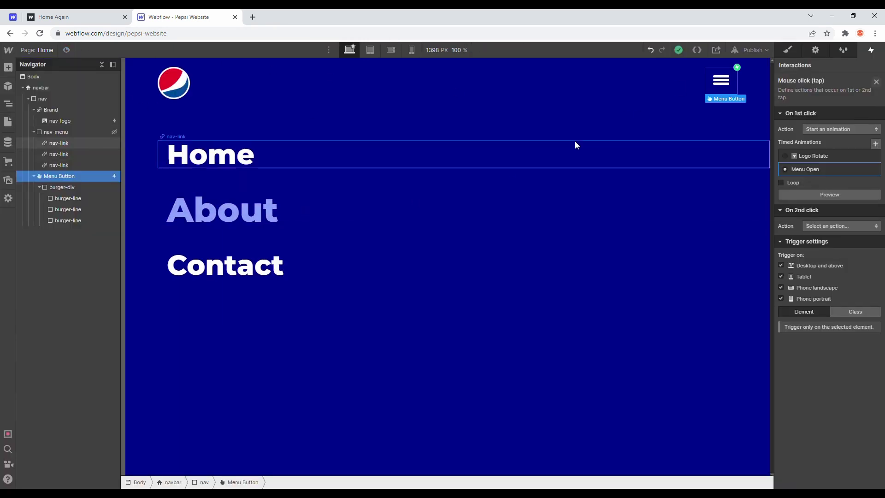
pyautogui.click(740, 112)
pyautogui.click(815, 50)
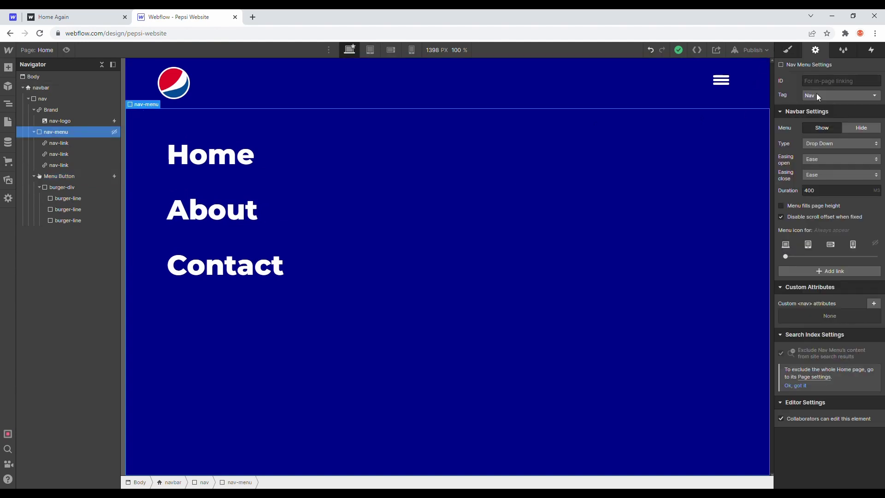
pyautogui.click(861, 128)
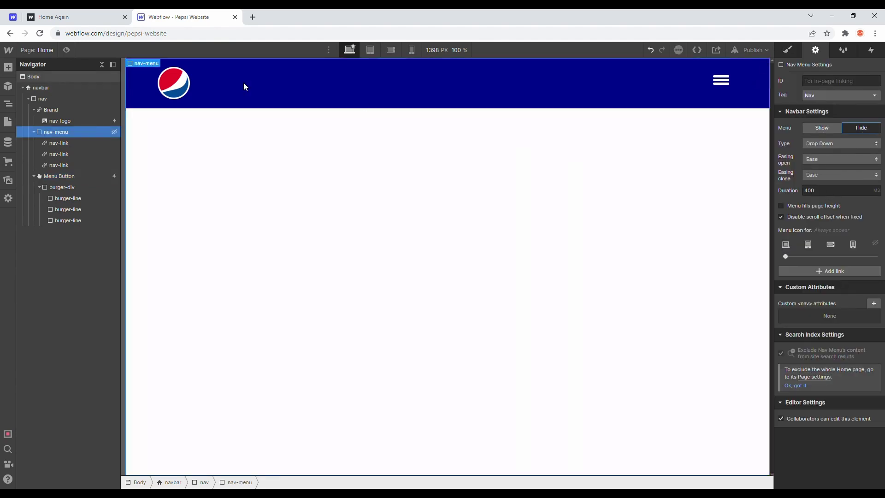
# - Preview the page, open and close the menu with the burger button, and return to the designer
pyautogui.click(66, 50)
pyautogui.click(821, 83)
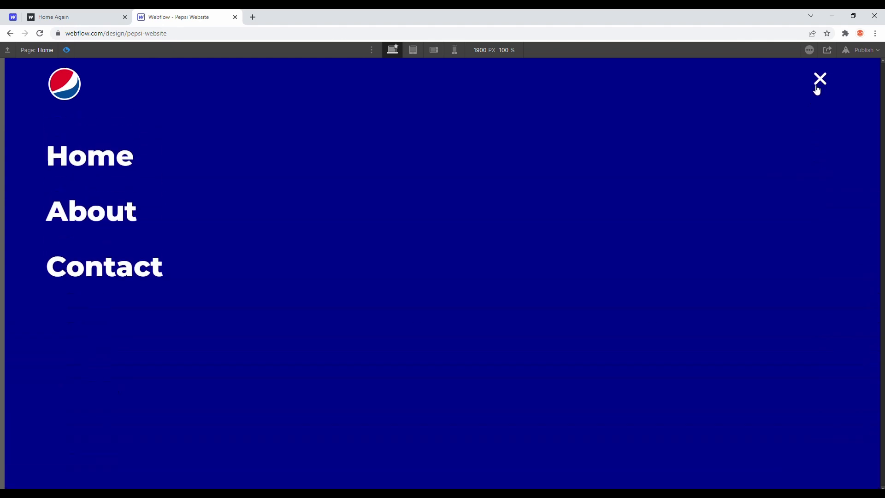
pyautogui.click(825, 87)
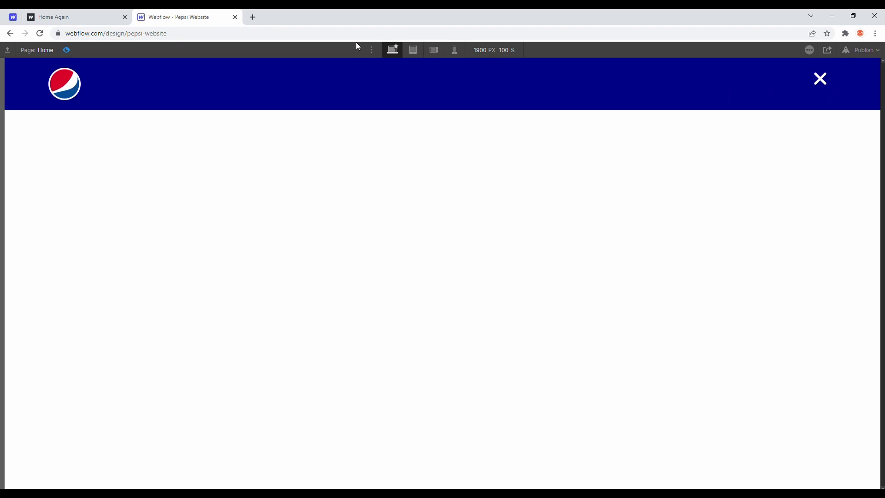
pyautogui.click(68, 50)
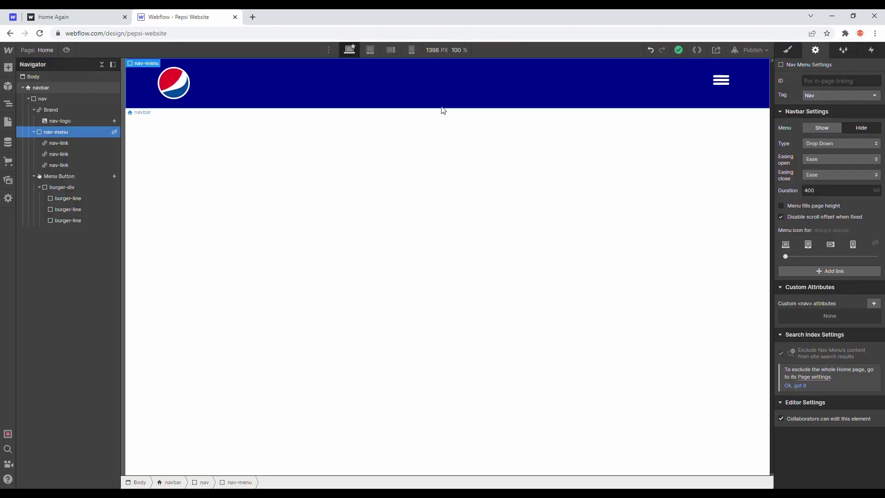
# - Add a timed animation named Menu Close to the Menu Button's second-click trigger and save it
pyautogui.click(871, 50)
pyautogui.click(92, 176)
pyautogui.click(799, 98)
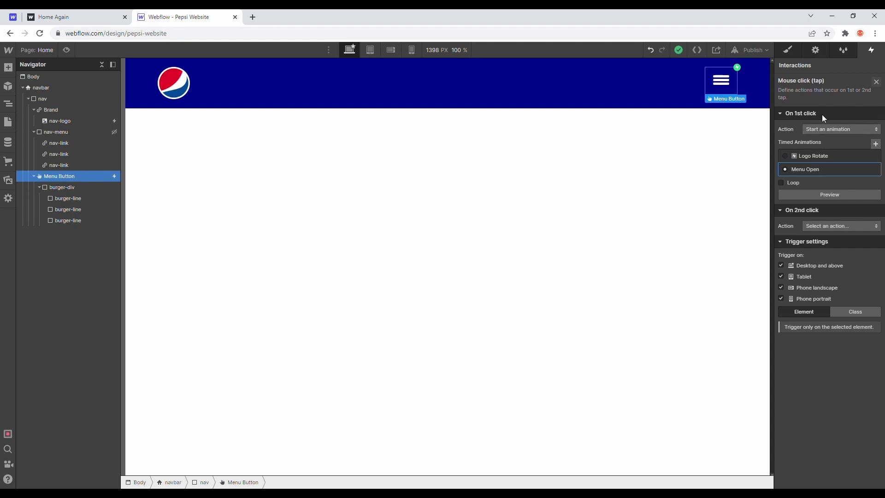
pyautogui.click(825, 226)
pyautogui.click(832, 248)
pyautogui.click(876, 241)
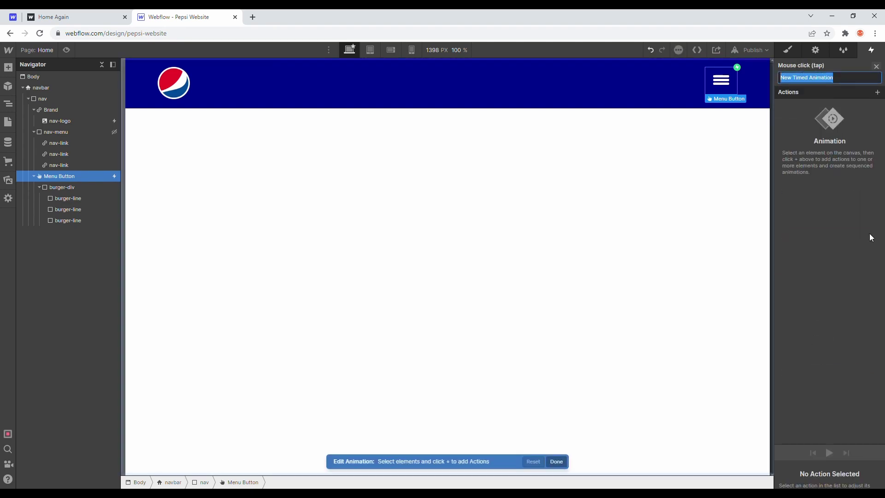
pyautogui.write('Menu Close')
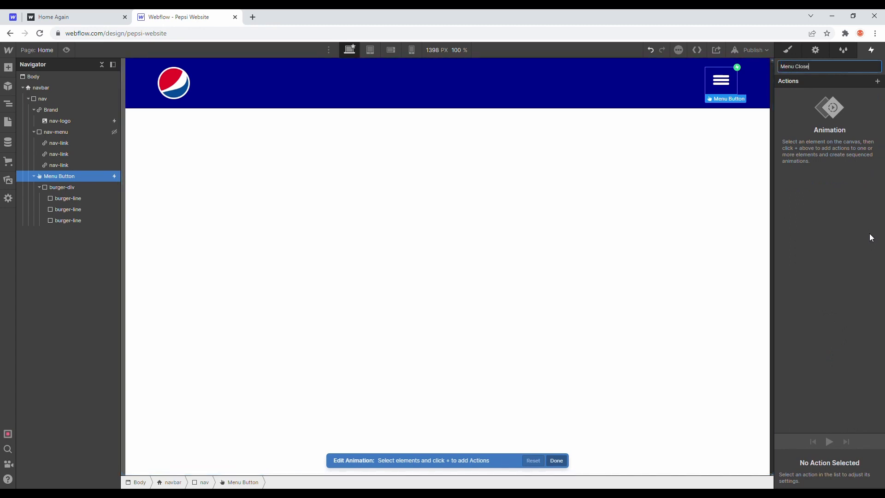
pyautogui.press('Return')
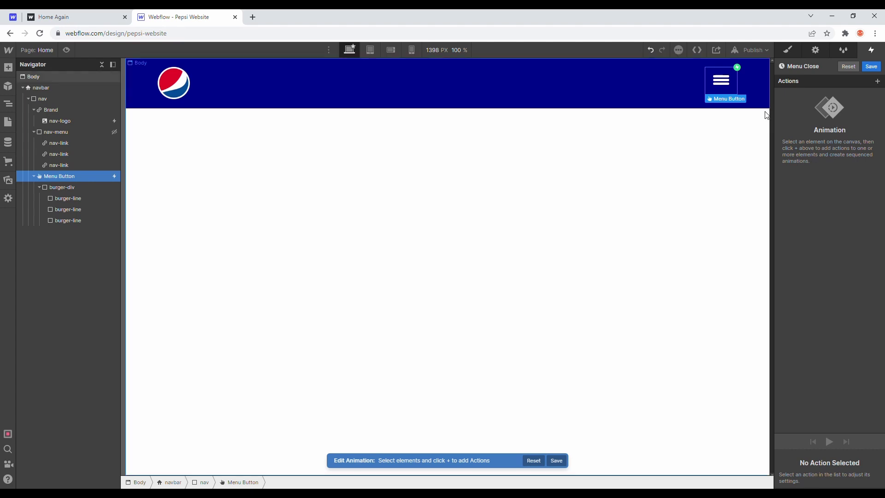
pyautogui.click(877, 70)
# - Review the Opacity and Rotate actions of the Menu Open animation, and reopen Menu Close for editing
pyautogui.click(817, 170)
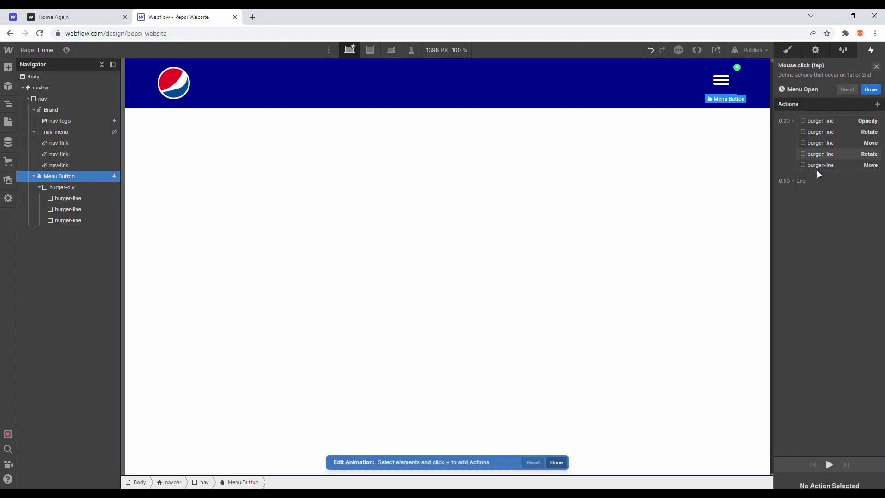
pyautogui.click(825, 99)
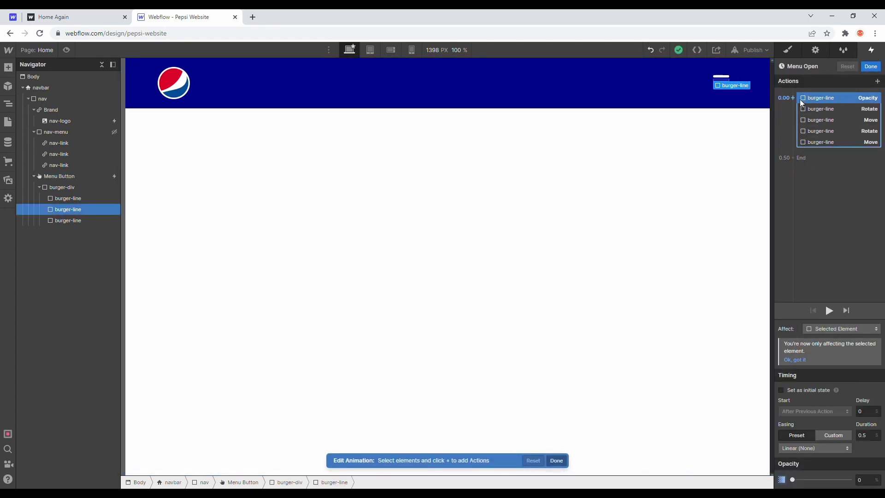
pyautogui.click(839, 109)
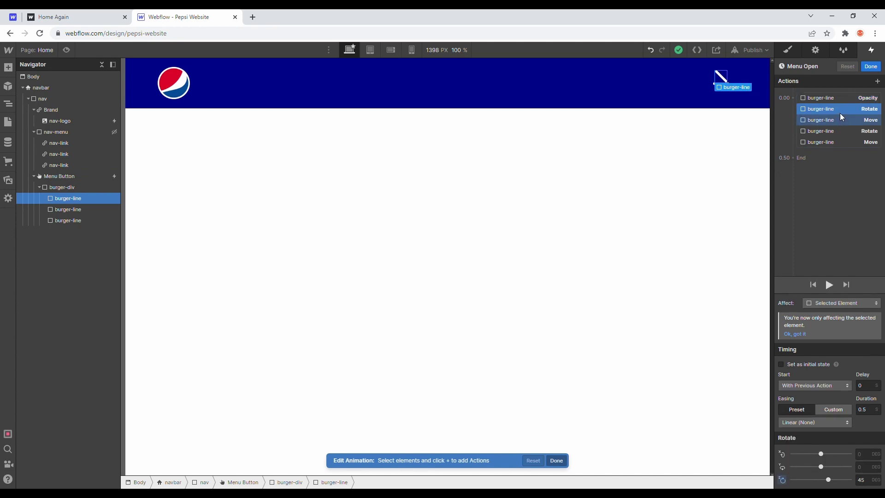
pyautogui.click(833, 132)
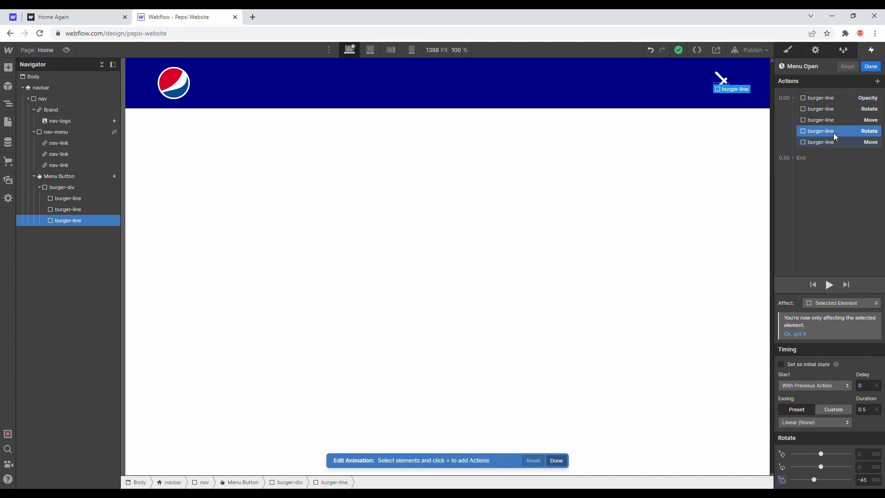
pyautogui.click(878, 69)
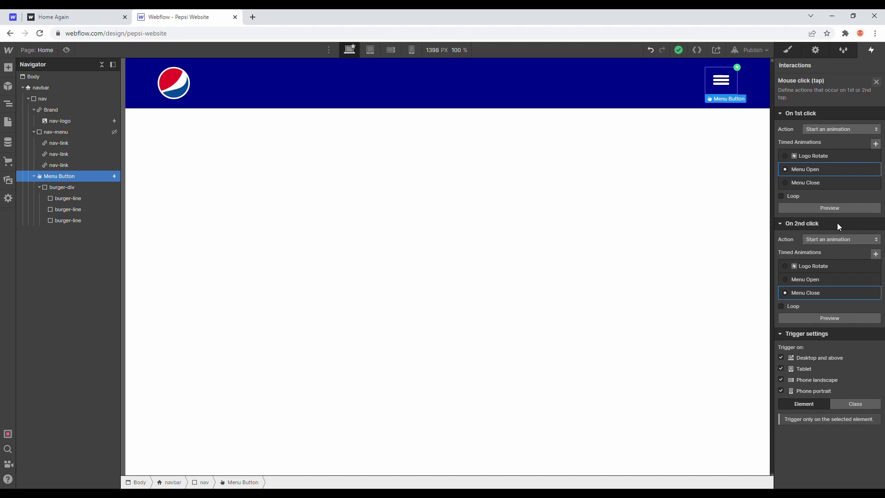
pyautogui.click(817, 290)
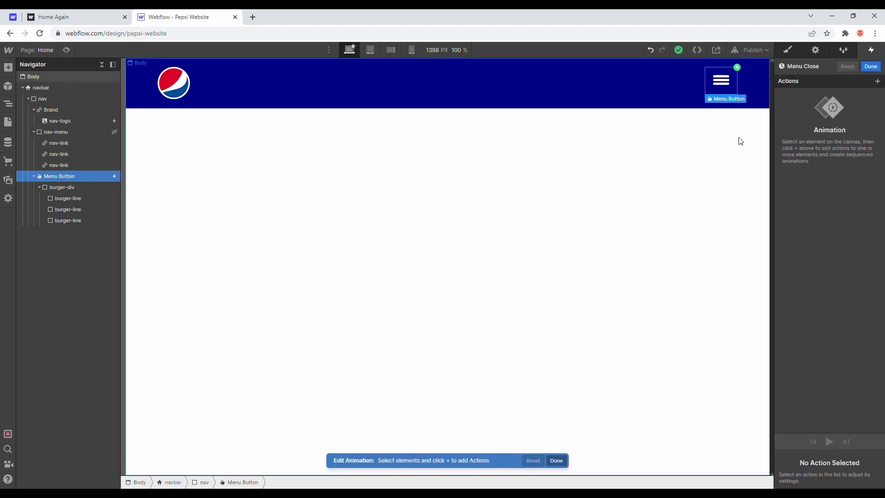
pyautogui.click(727, 87)
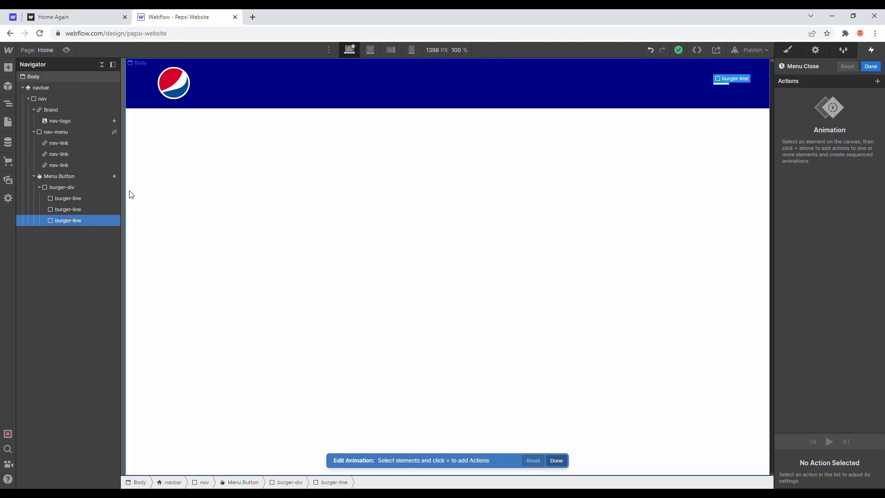
pyautogui.click(86, 197)
pyautogui.click(87, 211)
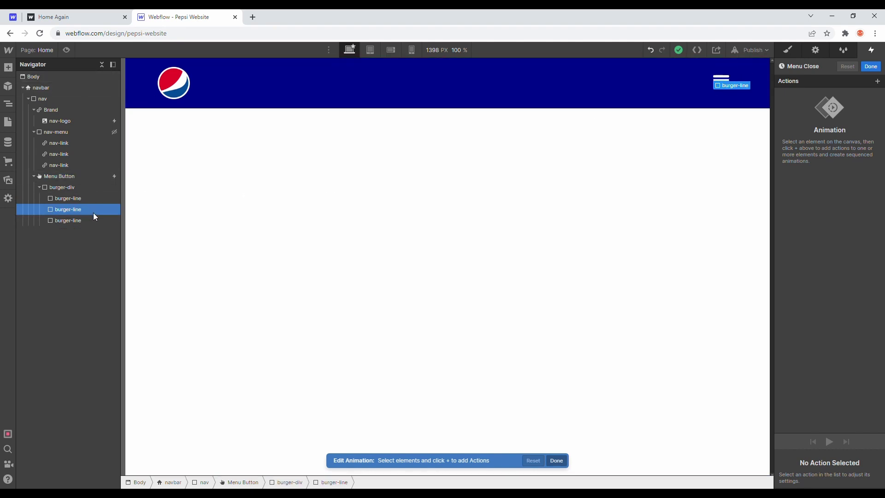
pyautogui.click(878, 82)
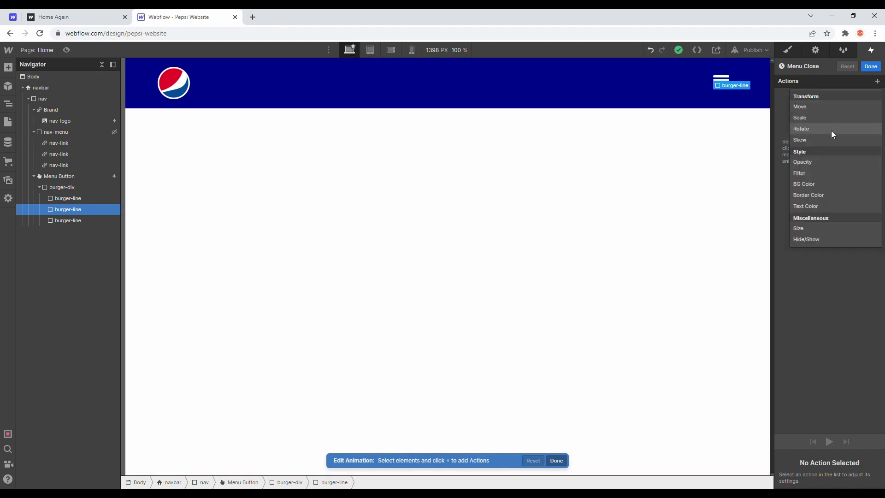
pyautogui.click(828, 107)
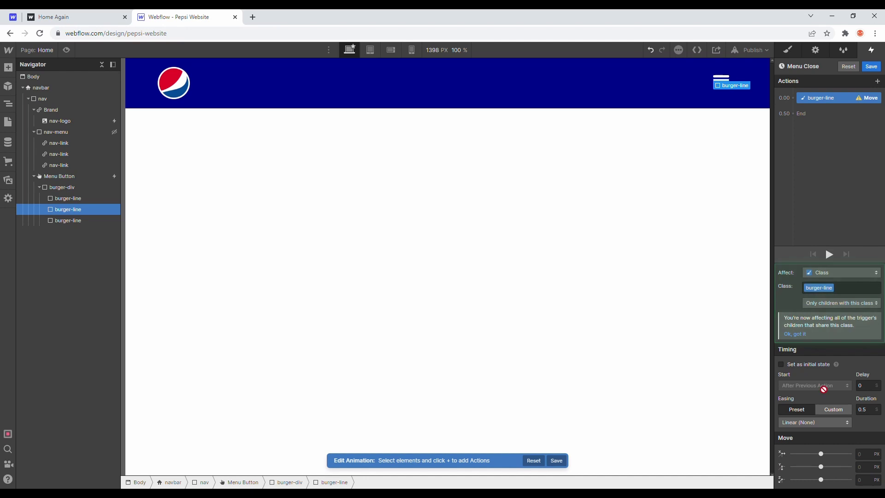
pyautogui.press('Delete')
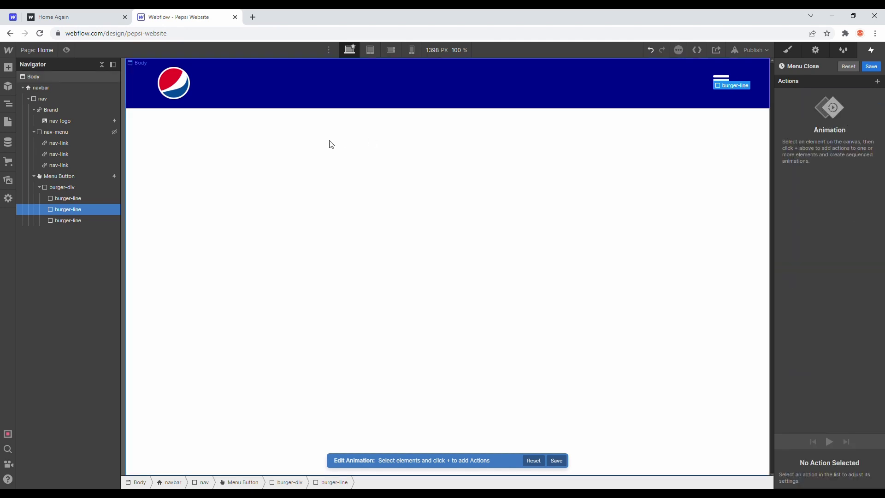
# - Add a Move action of 0 px on the Y axis for the bottom burger line, affecting only the selected element
pyautogui.click(54, 222)
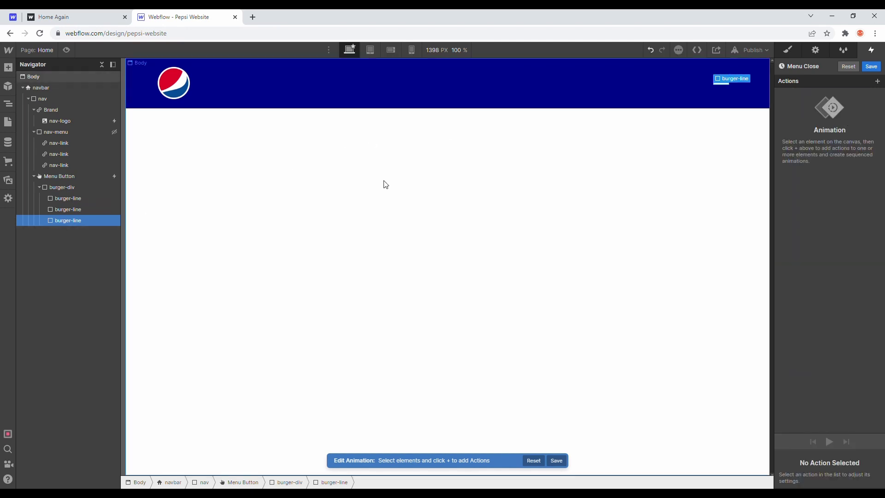
pyautogui.click(875, 83)
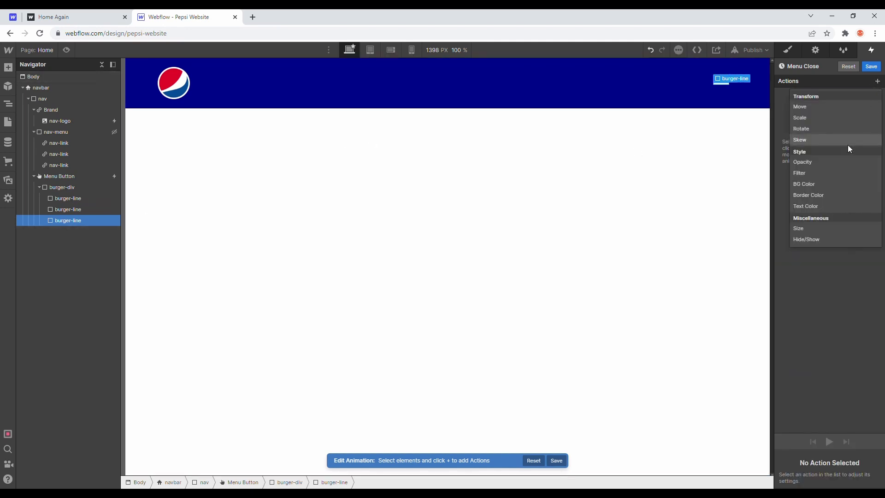
pyautogui.click(823, 109)
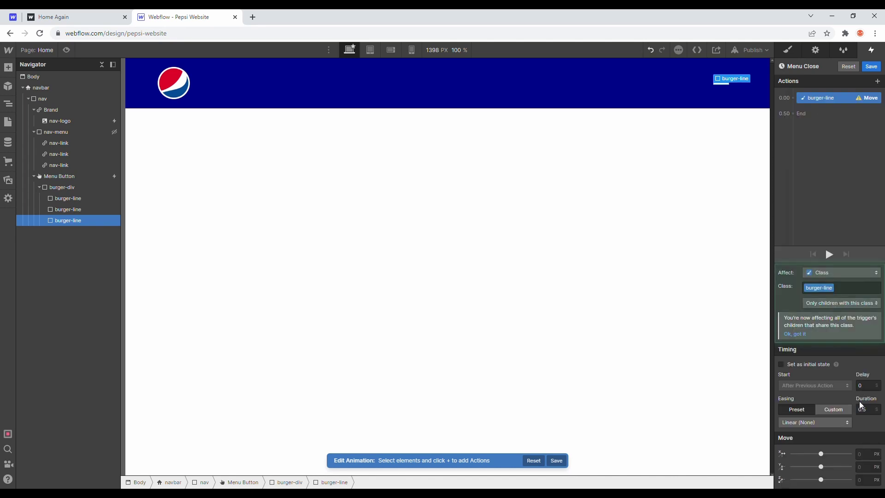
pyautogui.click(863, 467)
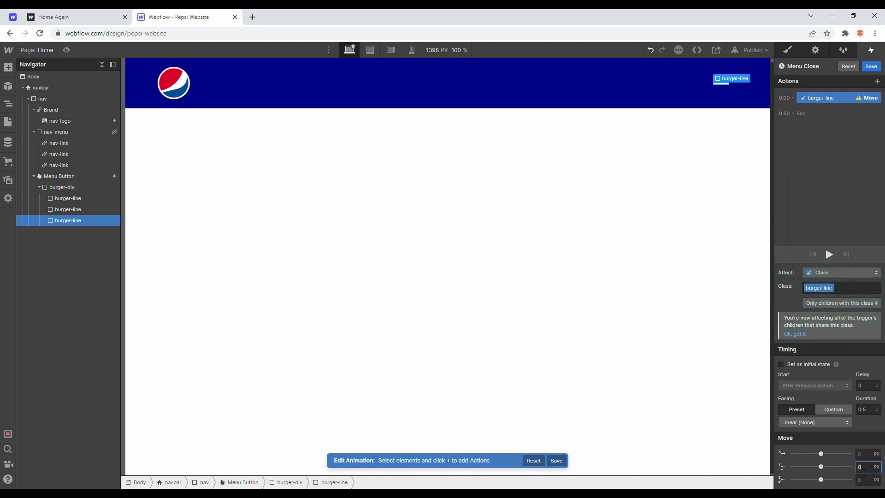
pyautogui.click(823, 273)
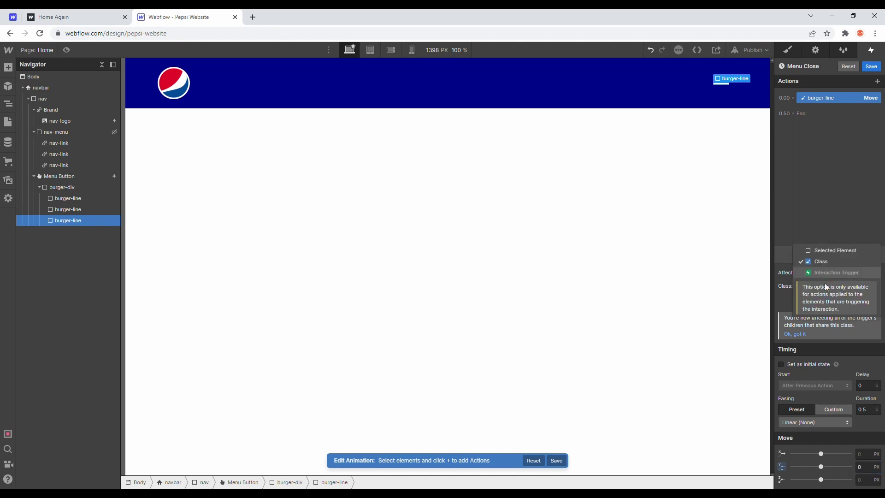
pyautogui.click(826, 251)
# - Add a Rotate action of 0° on the Z axis for the bottom burger line in Menu Close
pyautogui.click(792, 98)
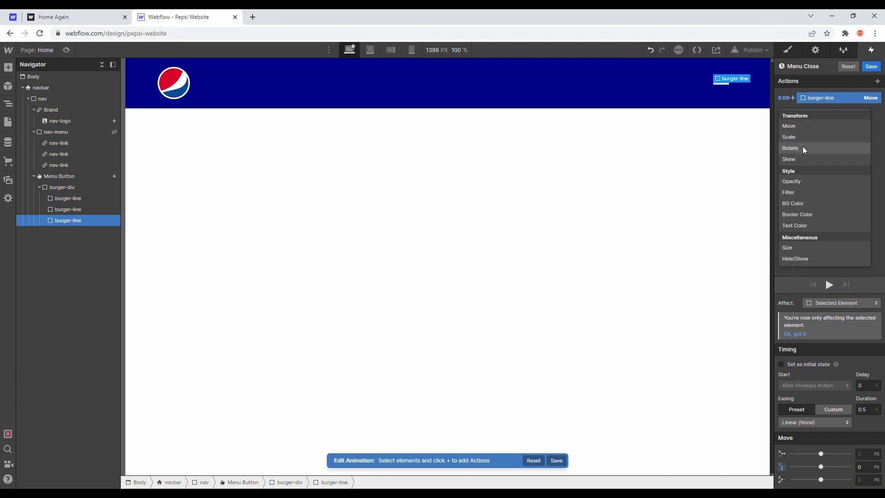
pyautogui.click(800, 154)
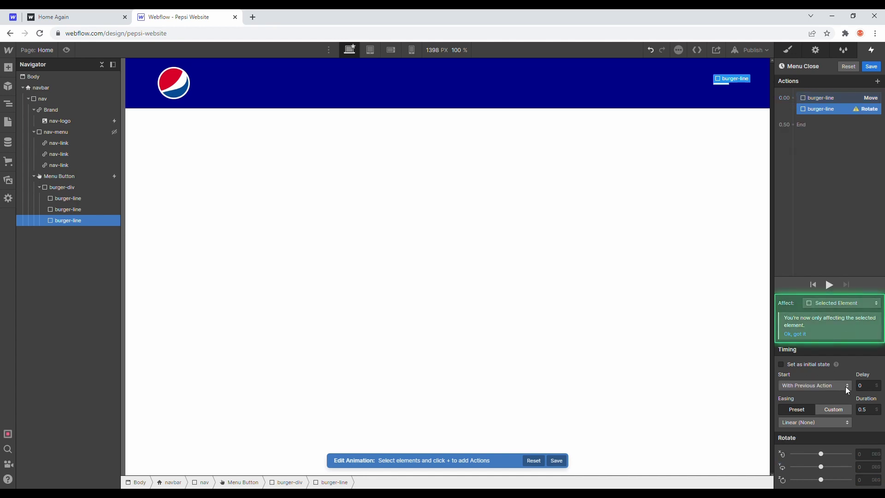
pyautogui.click(861, 480)
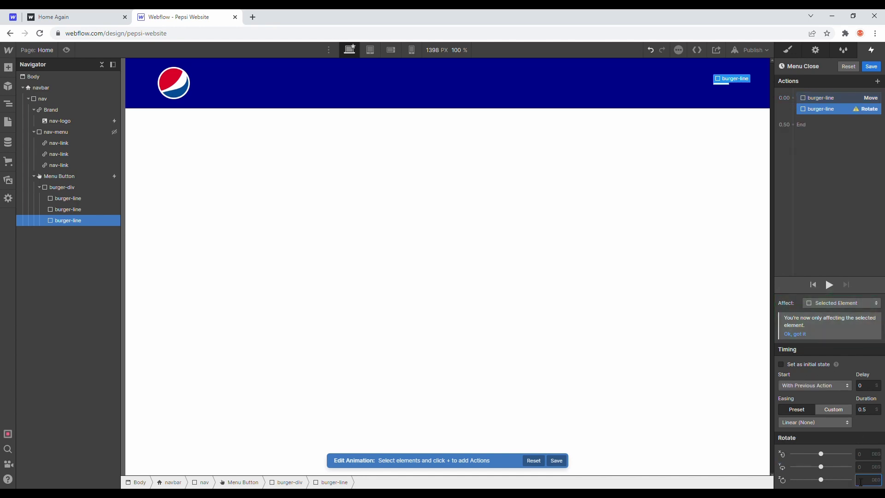
pyautogui.write('0')
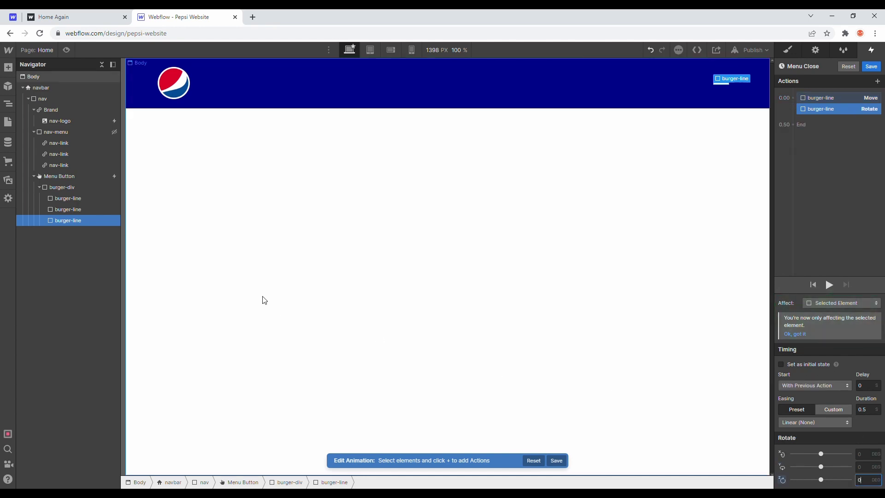
# - Add a Move action of 0 px on the Y axis for the top burger line, placed last and affecting only the selected element
pyautogui.click(92, 202)
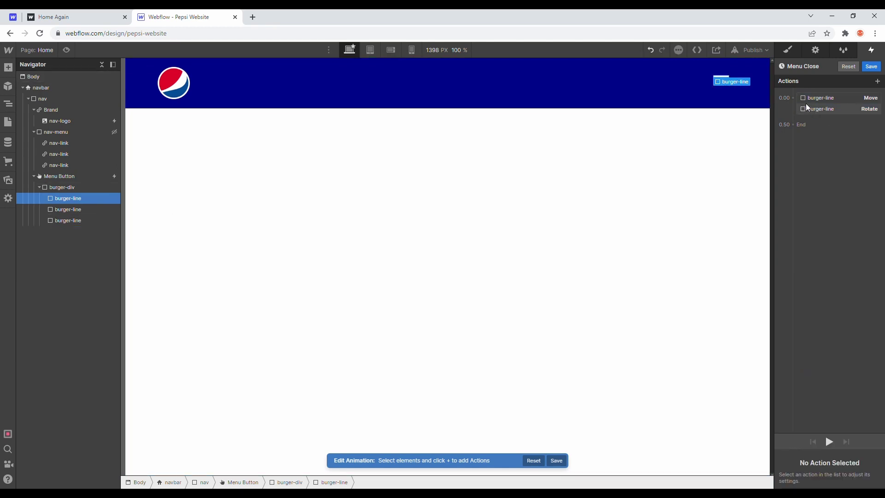
pyautogui.click(793, 98)
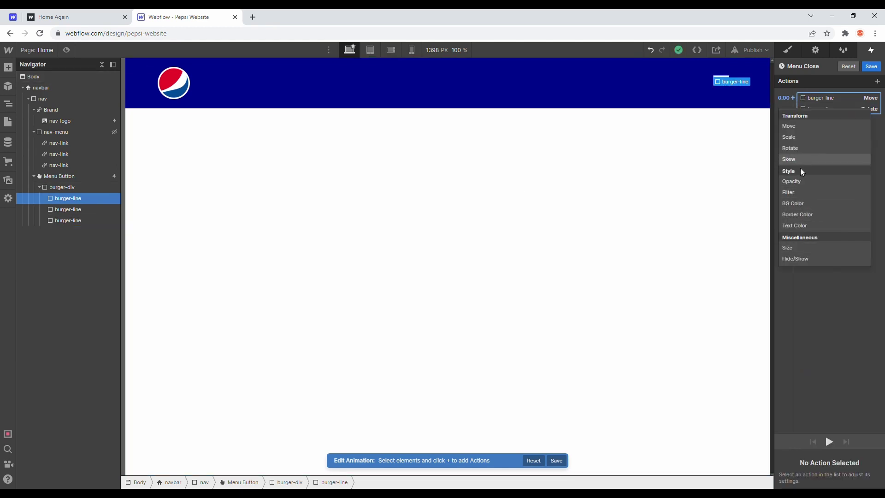
pyautogui.click(799, 128)
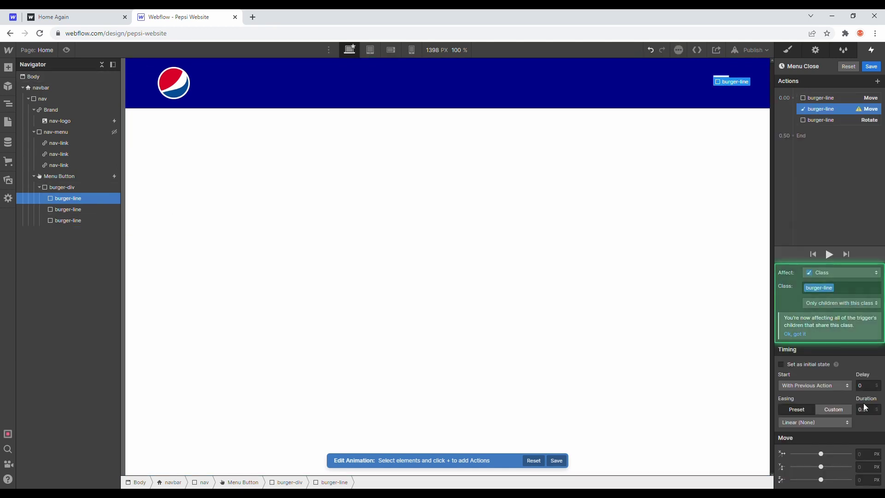
pyautogui.click(866, 481)
pyautogui.click(862, 466)
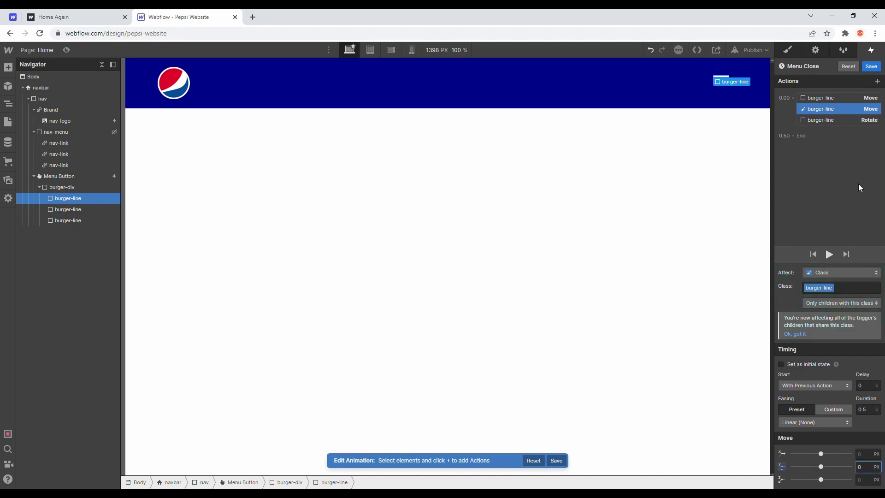
pyautogui.moveTo(833, 112); pyautogui.dragTo(834, 123)
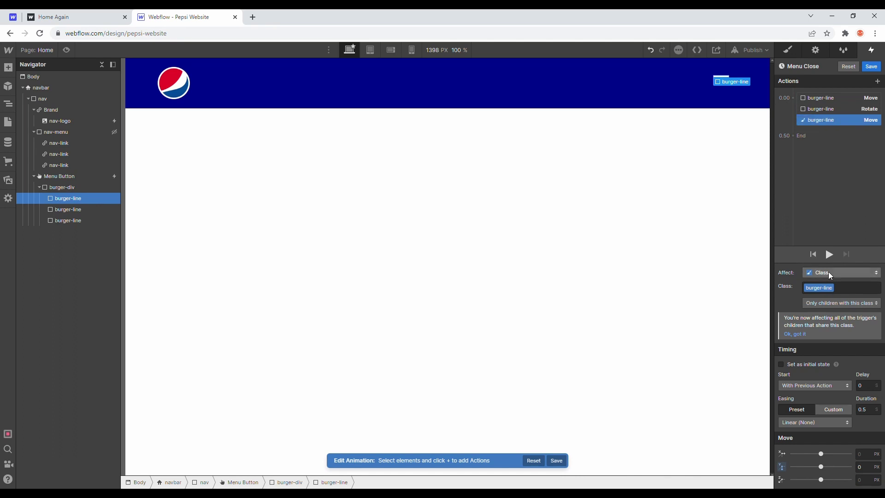
pyautogui.click(829, 275)
pyautogui.click(836, 251)
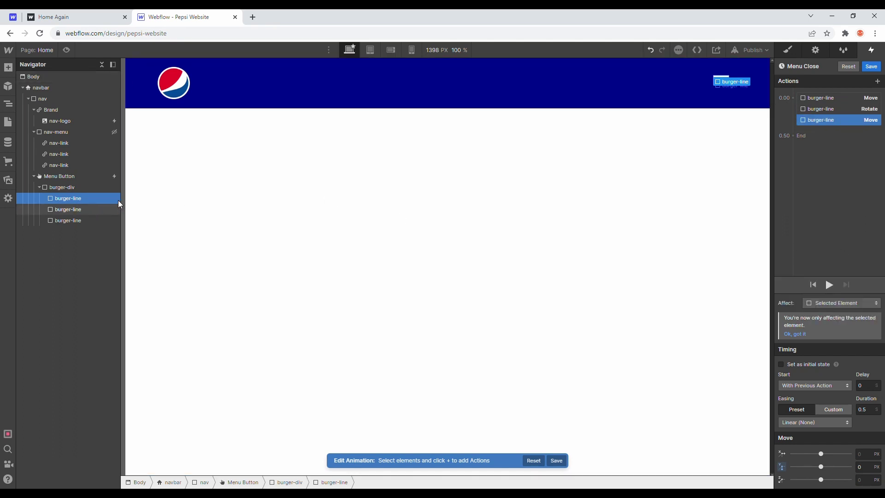
# - Add a Rotate action of 0° on the Z axis for the top burger line and place it last
pyautogui.click(793, 97)
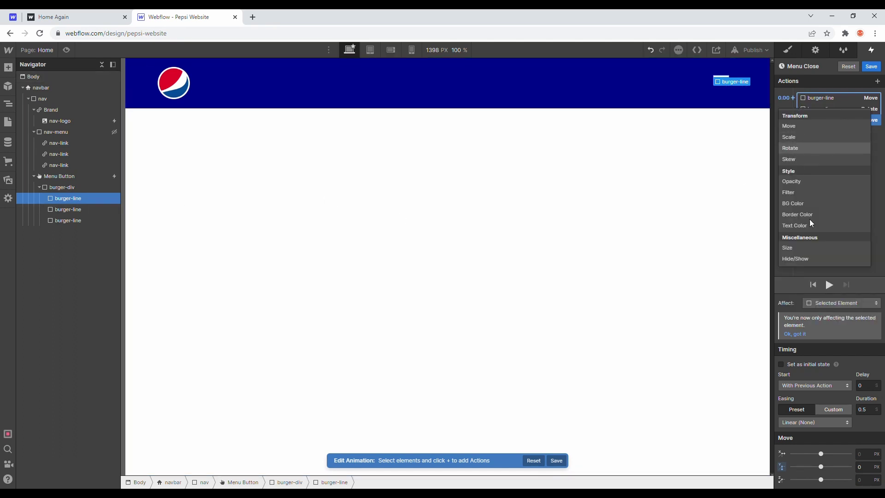
pyautogui.click(790, 148)
pyautogui.click(867, 481)
pyautogui.write('0')
pyautogui.moveTo(833, 109); pyautogui.dragTo(833, 131)
# - Add an Opacity action of 100% placed last for the middle burger line, affecting only the selected element, and save the Menu Close animation
pyautogui.click(111, 209)
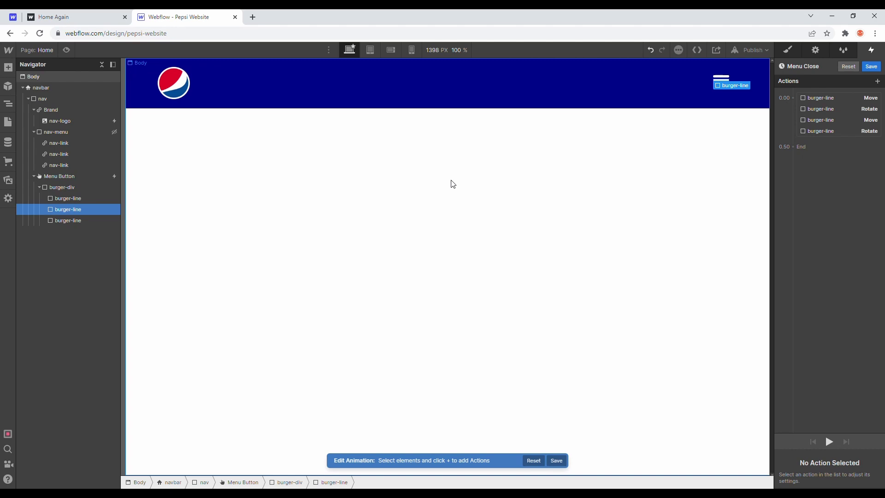
pyautogui.click(793, 98)
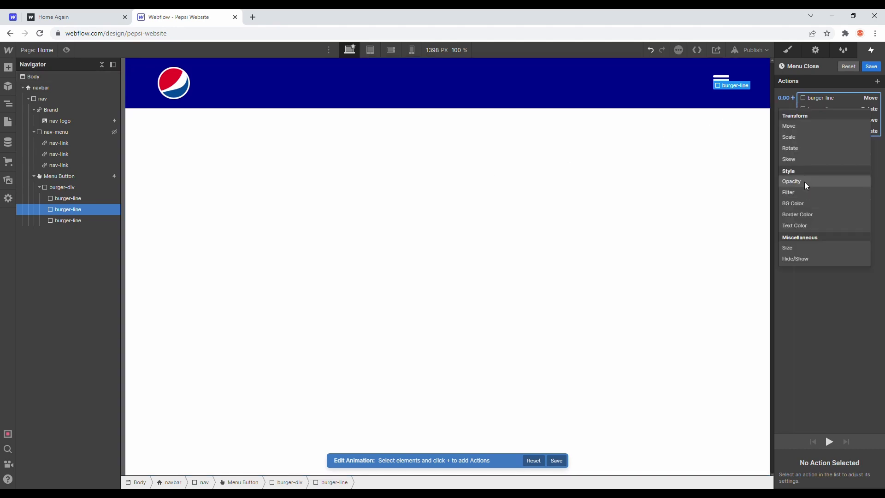
pyautogui.click(806, 186)
pyautogui.click(868, 480)
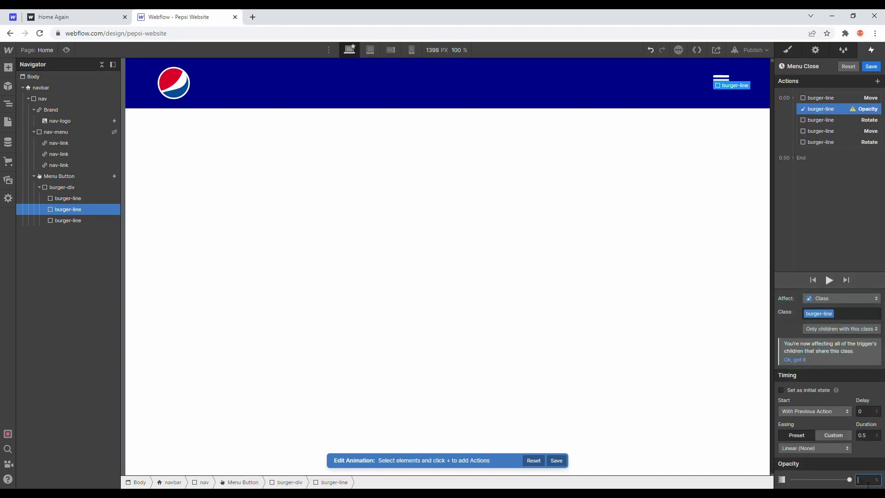
pyautogui.press('Return')
pyautogui.moveTo(855, 110); pyautogui.dragTo(855, 148)
pyautogui.click(847, 299)
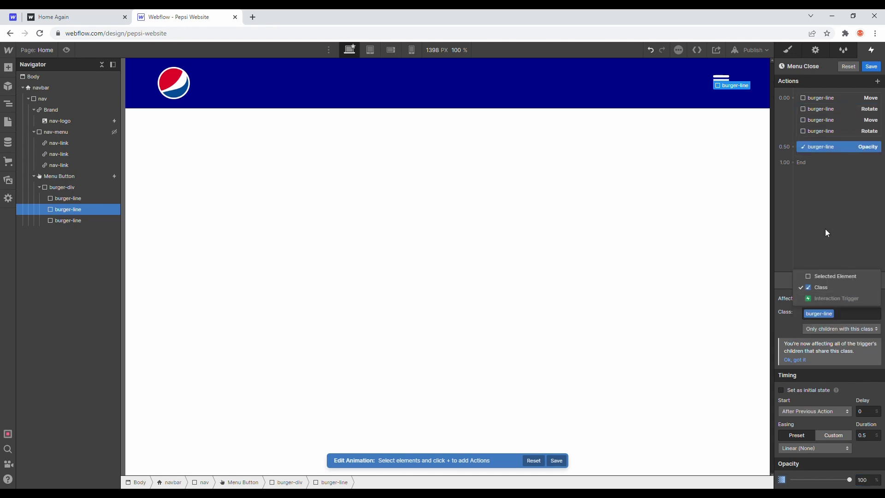
pyautogui.click(836, 277)
pyautogui.moveTo(842, 136); pyautogui.dragTo(848, 133)
pyautogui.click(871, 67)
# - Preview the page and repeatedly open and close the menu to check the burger button and link animations
pyautogui.click(573, 148)
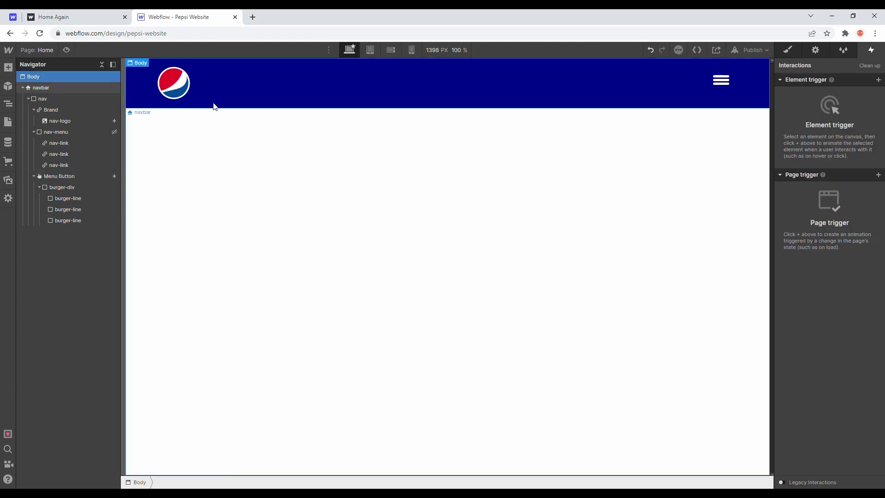
pyautogui.click(67, 50)
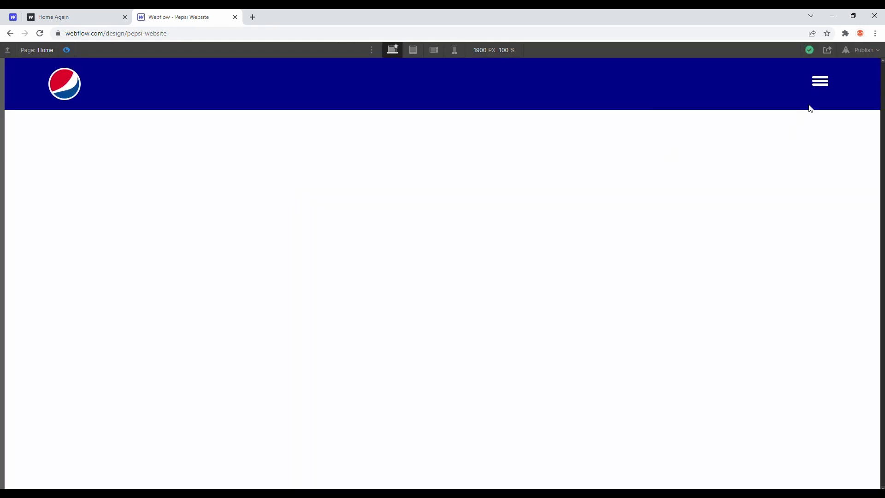
pyautogui.click(826, 86)
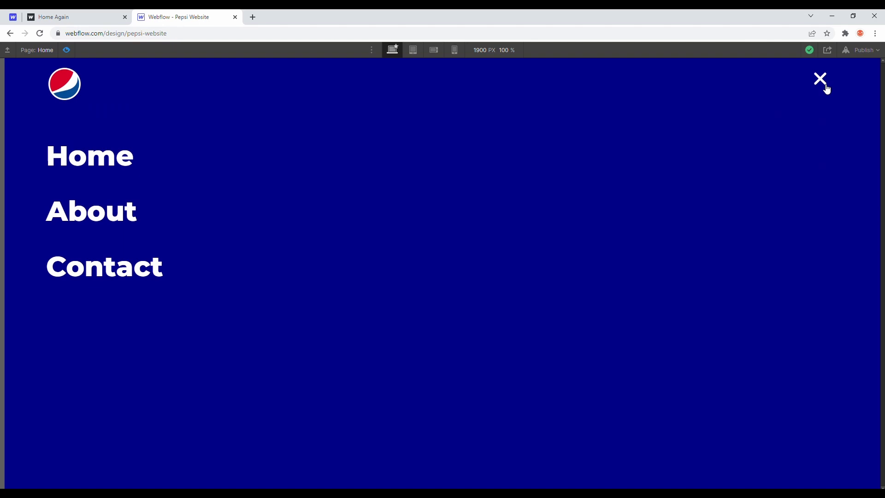
pyautogui.click(827, 88)
pyautogui.click(827, 88)
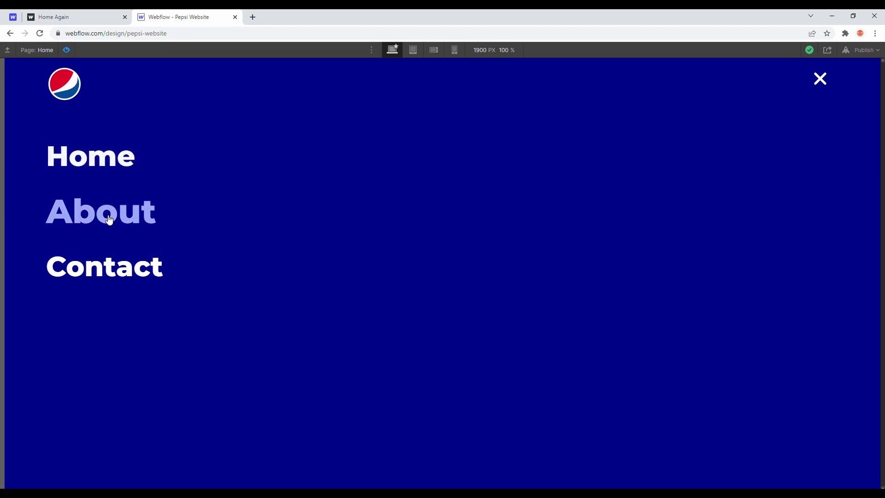
pyautogui.click(827, 88)
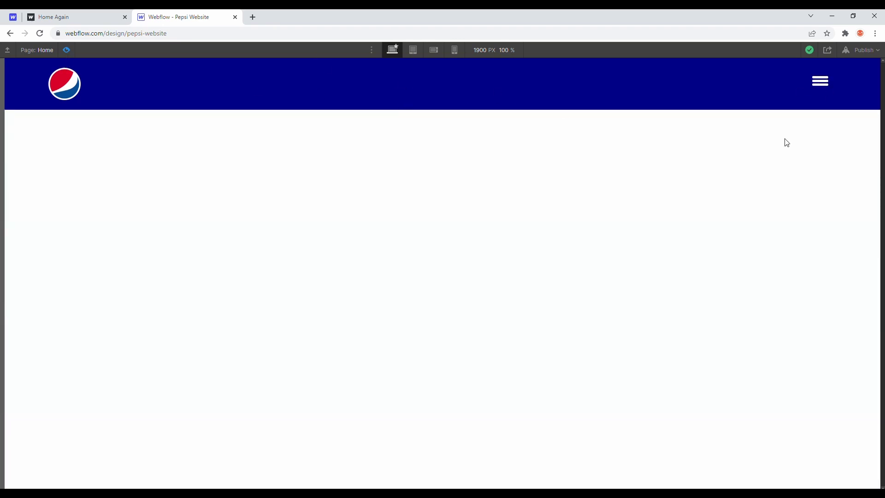
pyautogui.click(821, 85)
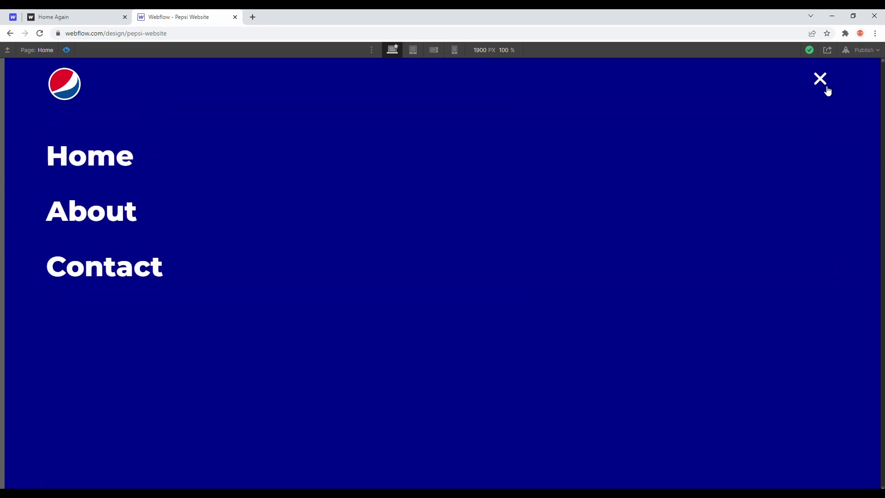
pyautogui.click(823, 89)
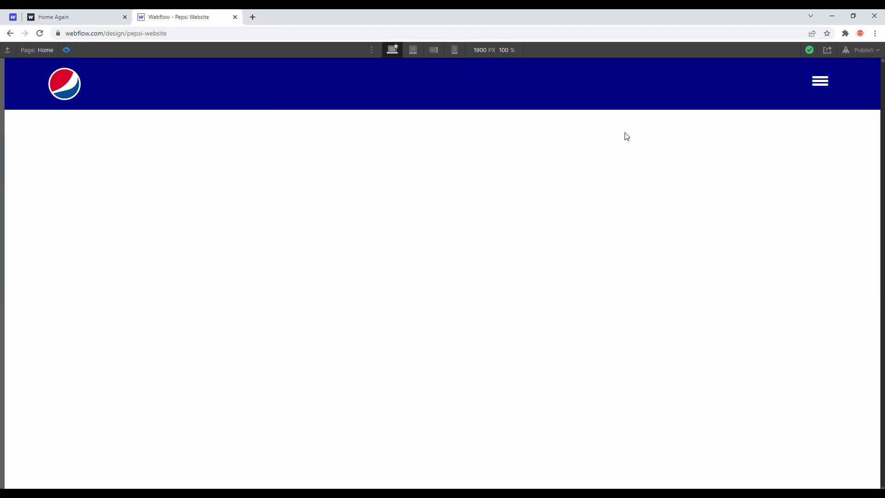
pyautogui.click(824, 89)
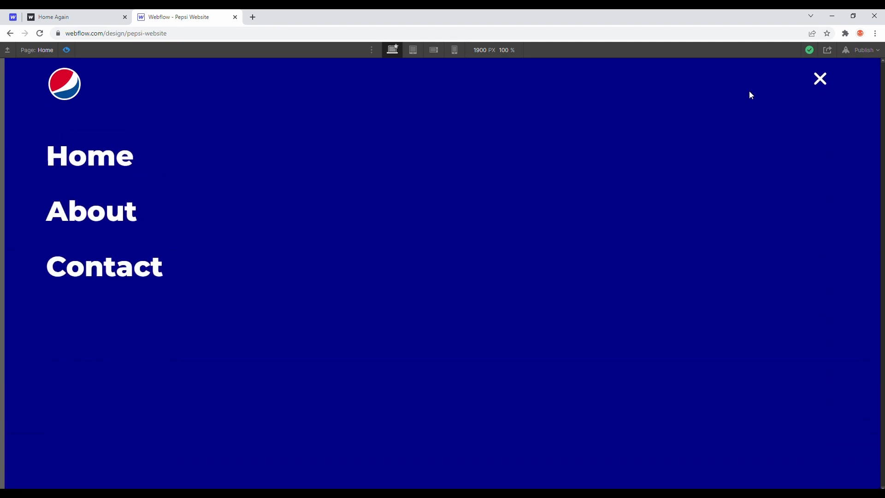
pyautogui.click(822, 88)
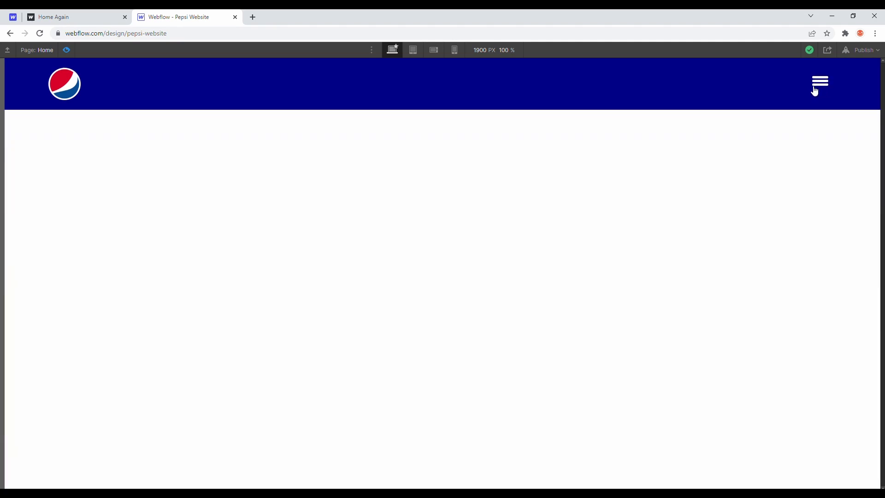
pyautogui.click(823, 93)
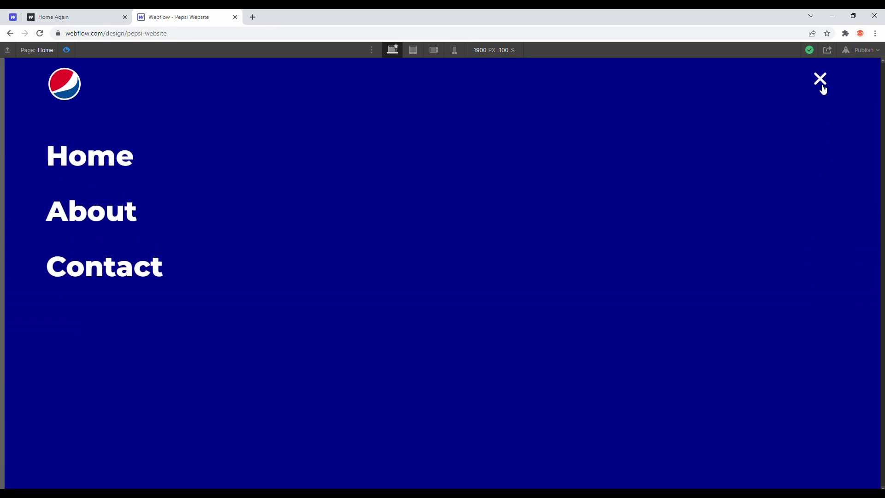
pyautogui.click(828, 91)
# - Open the menu on the published Pepsi reference site for comparison and return to editing in the Webflow designer
pyautogui.click(55, 14)
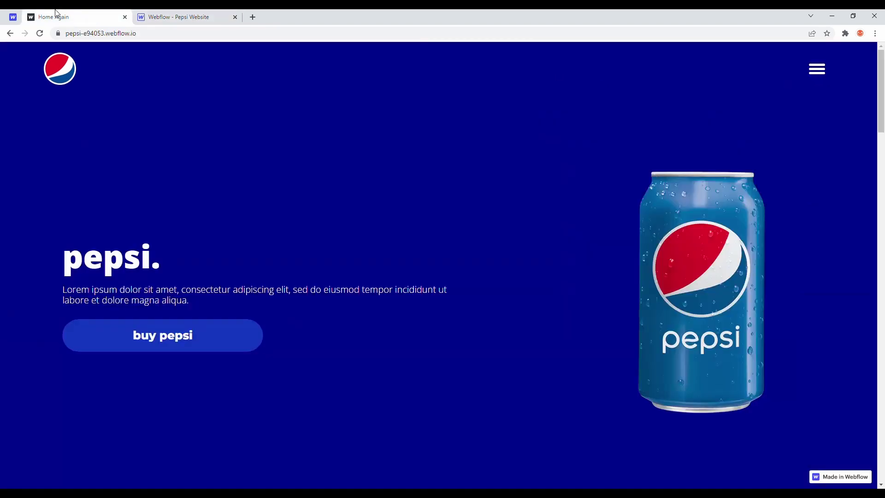
pyautogui.click(827, 85)
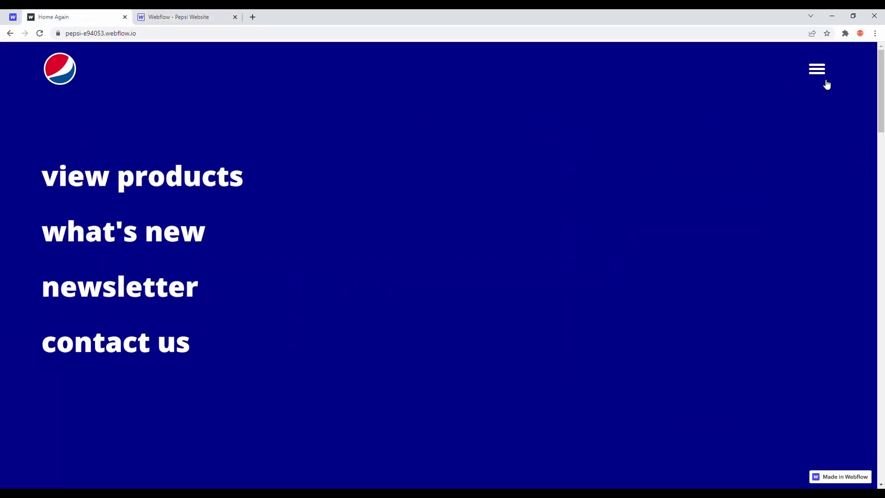
pyautogui.click(205, 15)
pyautogui.click(64, 49)
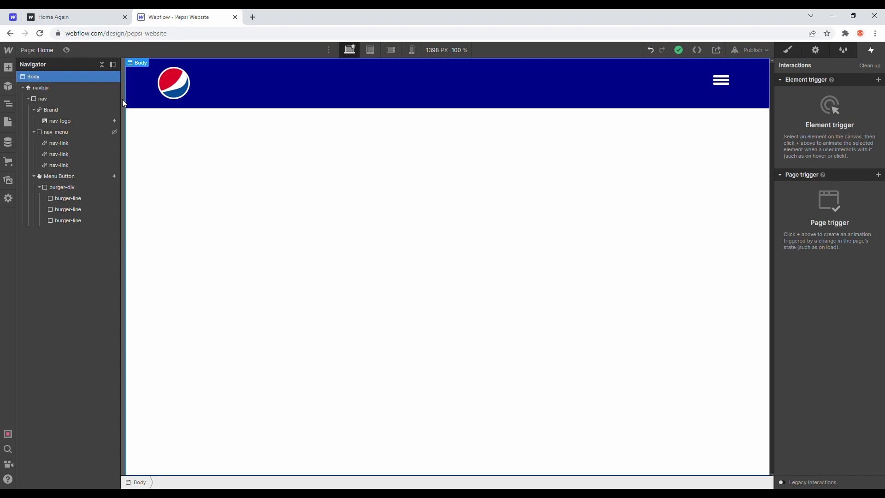
# - Set the navbar menu's animation duration to 600 ms in the navbar settings
pyautogui.click(45, 89)
pyautogui.click(817, 49)
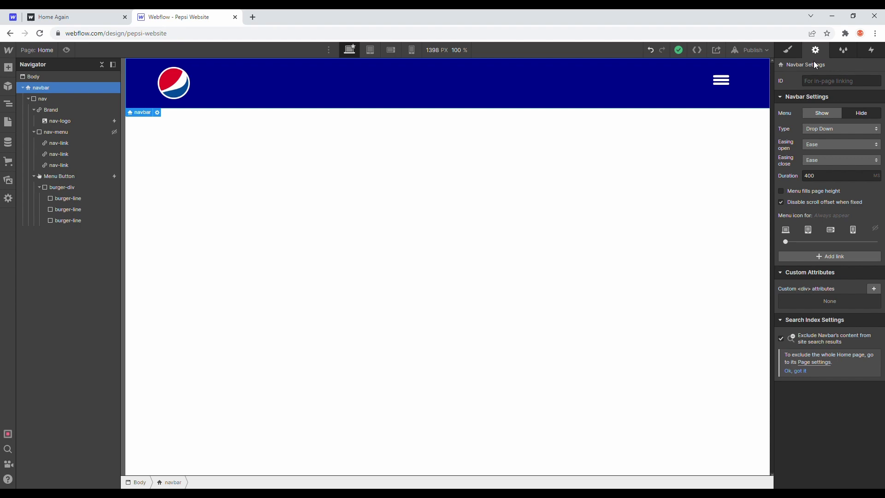
pyautogui.click(823, 180)
pyautogui.write('60')
# - Set both the opening and closing easing of the navbar menu to Ease Out Back
pyautogui.click(837, 145)
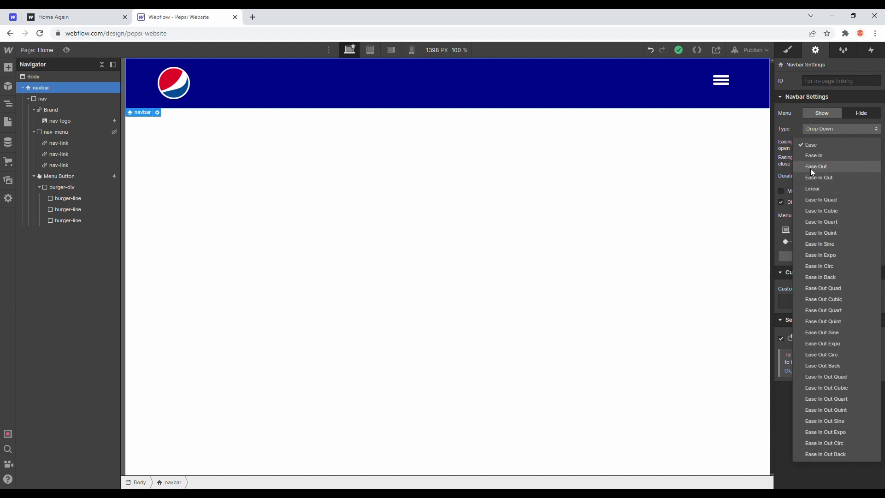
pyautogui.click(830, 366)
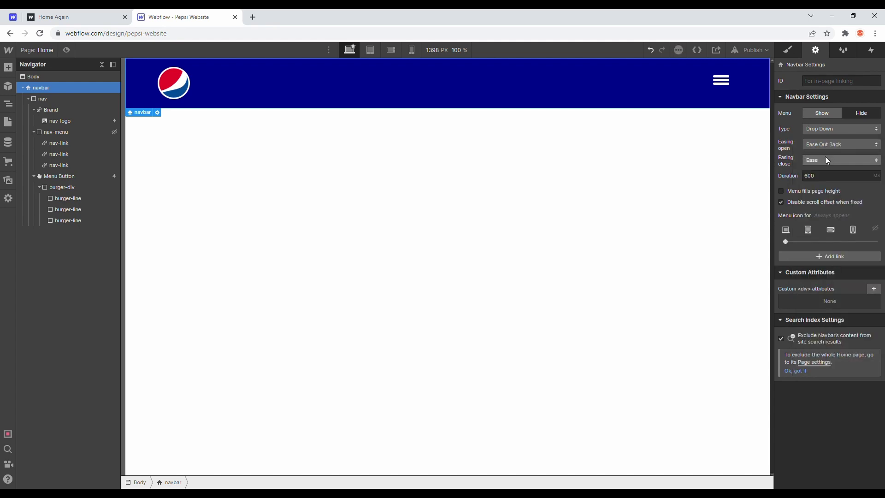
pyautogui.click(826, 160)
pyautogui.click(837, 381)
# - Preview the page and open and close the menu to check its opening and closing motion
pyautogui.click(493, 145)
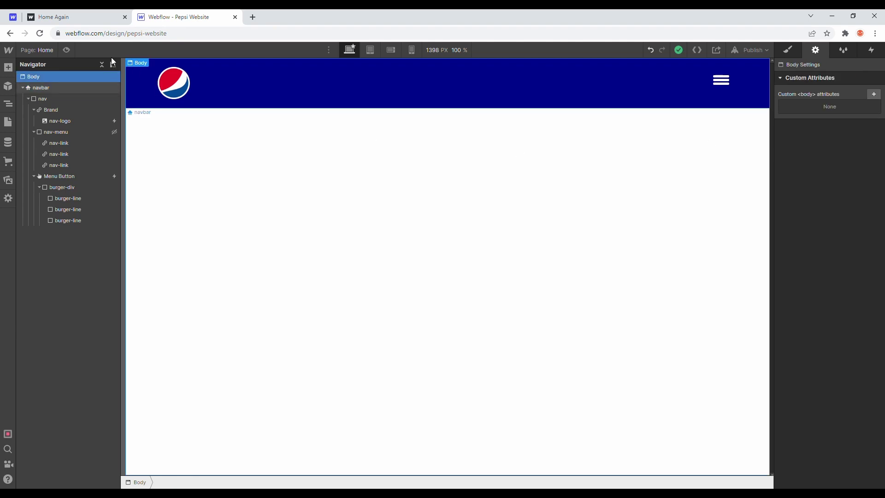
pyautogui.click(66, 50)
pyautogui.click(821, 91)
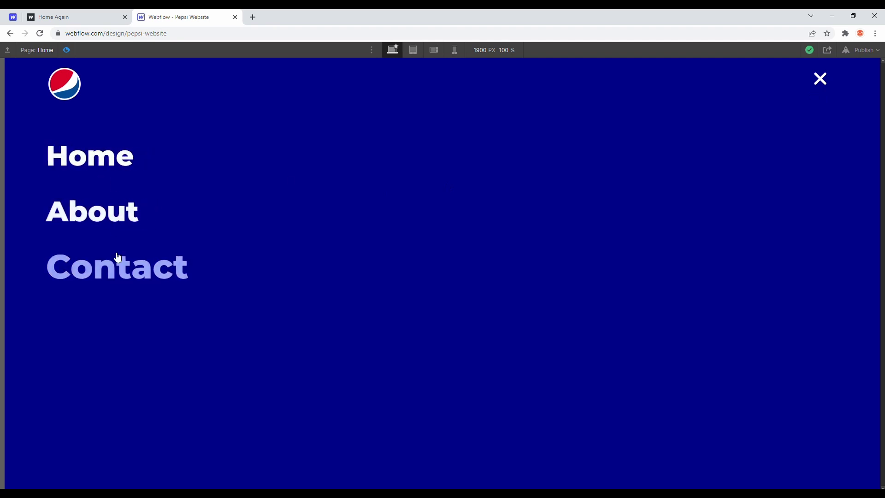
pyautogui.click(828, 92)
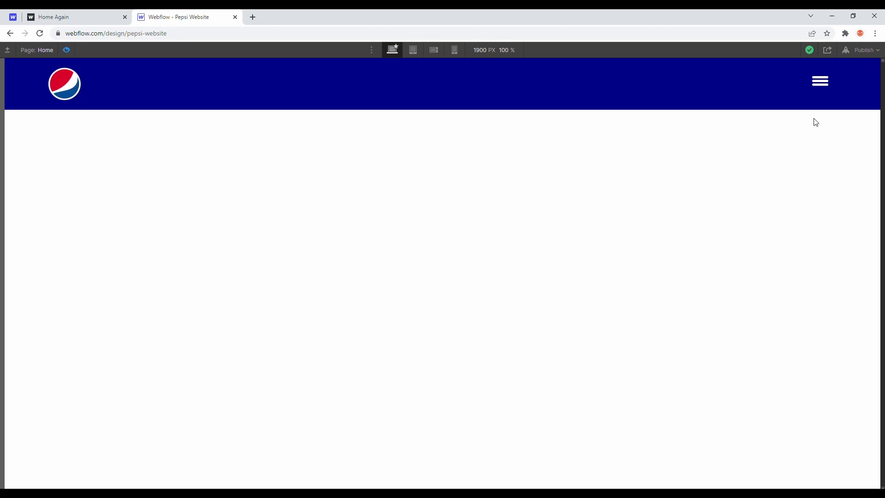
pyautogui.click(820, 87)
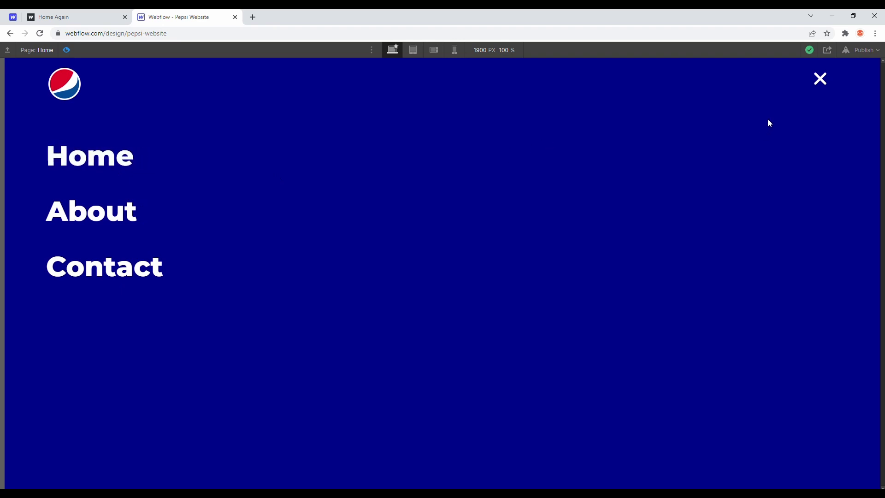
# - Close the menu, leave the preview and set the Body's background color to the saved dark blue swatch
pyautogui.click(824, 87)
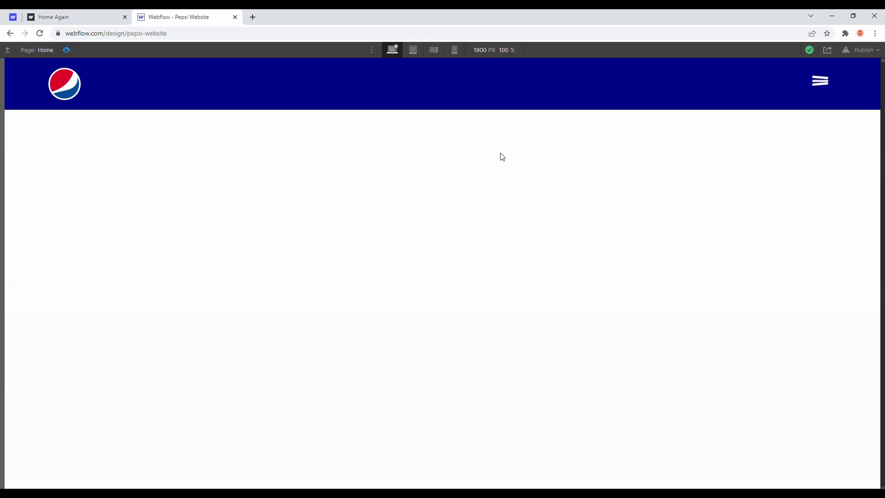
pyautogui.click(67, 49)
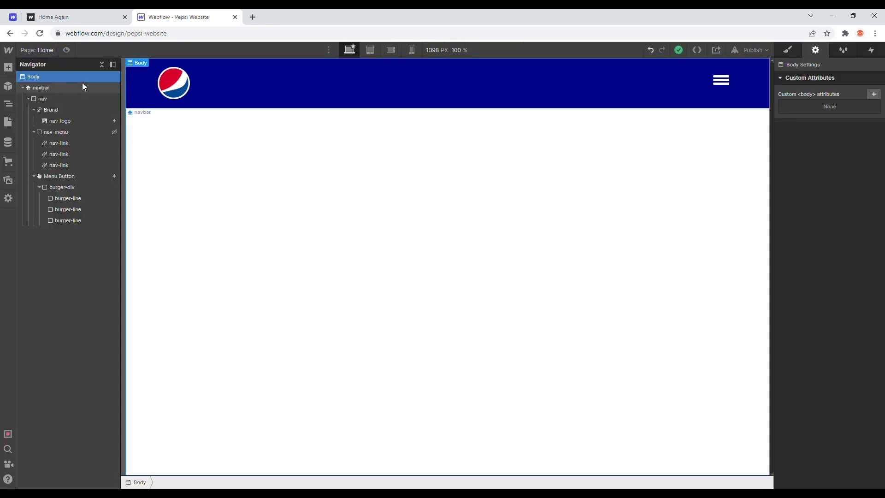
pyautogui.click(793, 47)
pyautogui.scroll(-10, 846, 278)
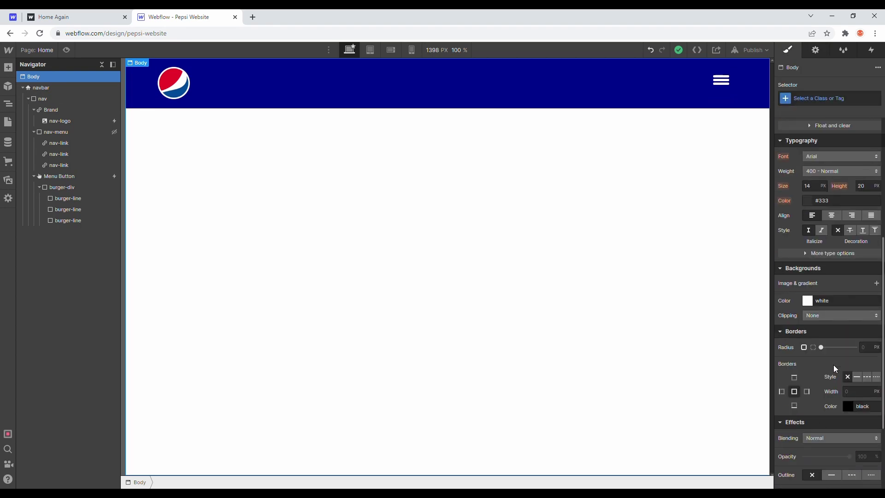
pyautogui.click(808, 186)
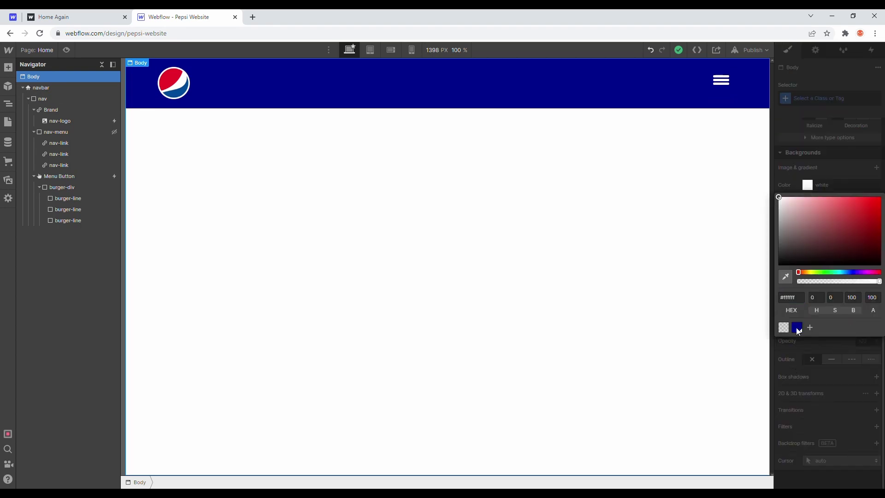
pyautogui.click(799, 330)
pyautogui.click(803, 375)
# - Preview the page on its blue background, opening and closing the menu repeatedly and following its Home link to check the animations
pyautogui.click(67, 50)
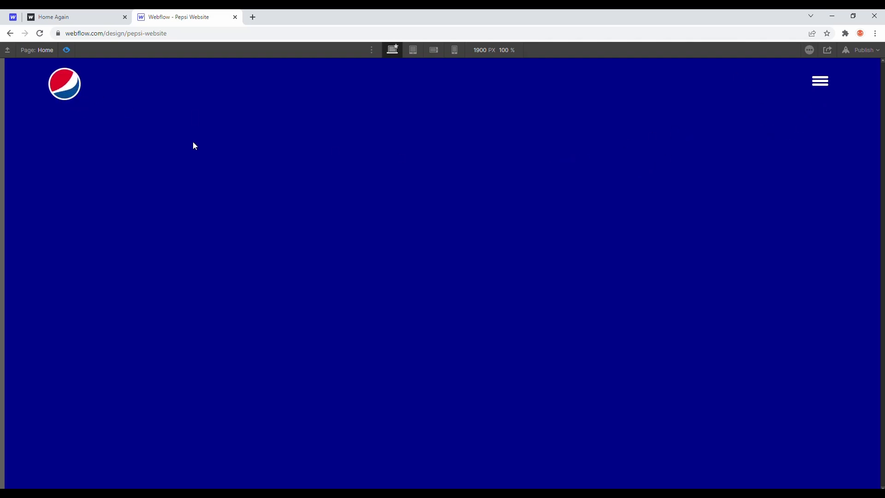
pyautogui.click(67, 51)
pyautogui.click(68, 50)
pyautogui.click(822, 88)
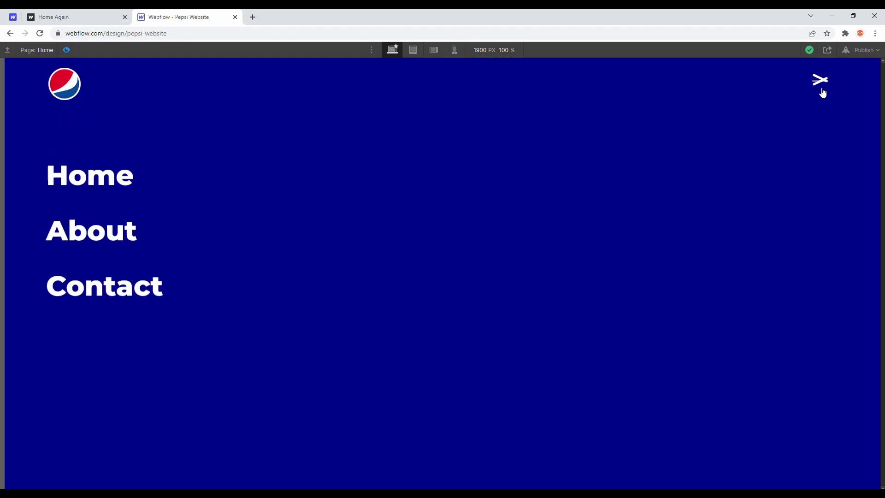
pyautogui.click(819, 94)
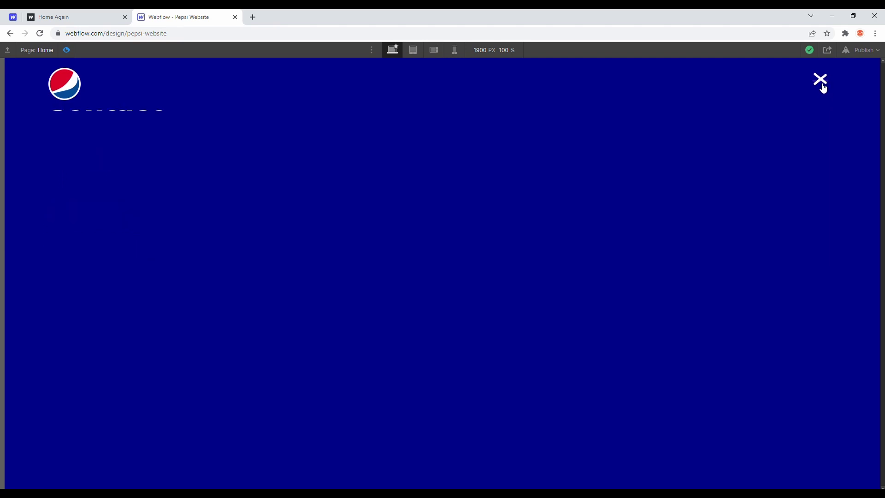
pyautogui.click(823, 88)
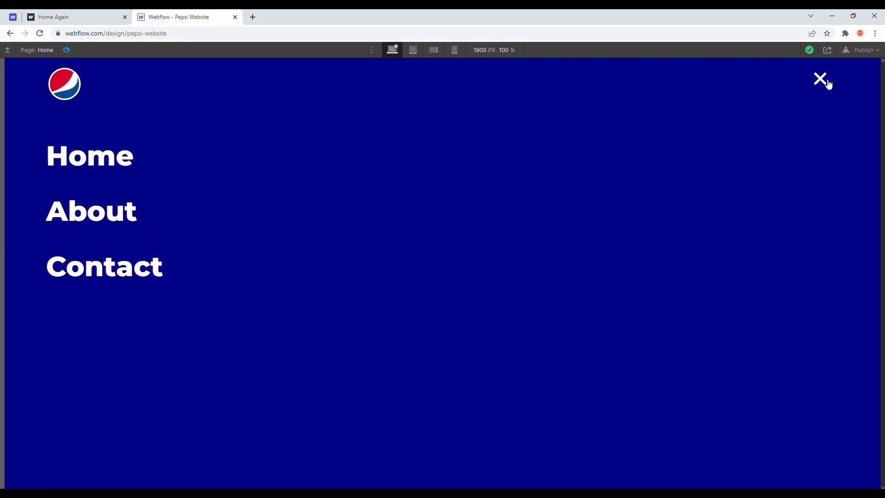
pyautogui.click(821, 81)
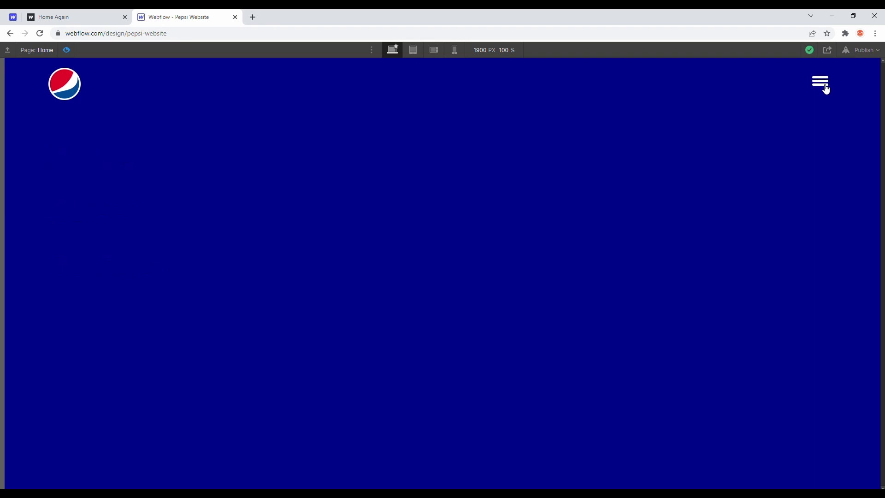
pyautogui.click(826, 89)
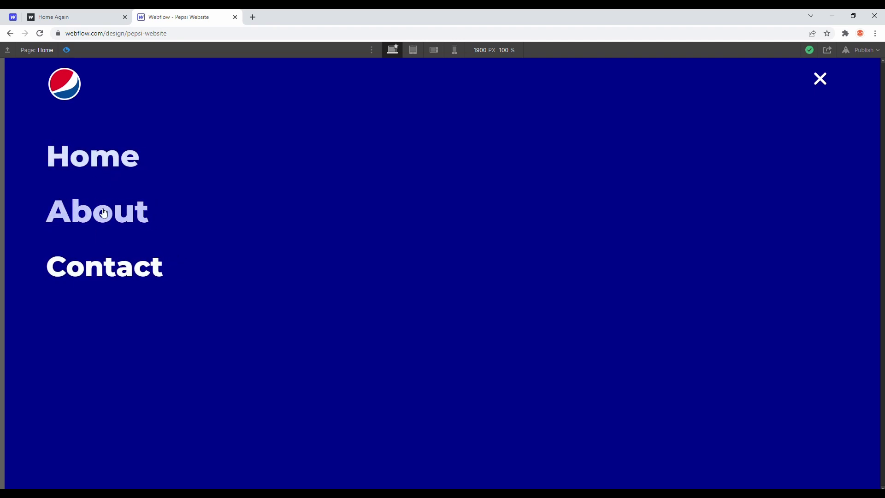
pyautogui.click(144, 154)
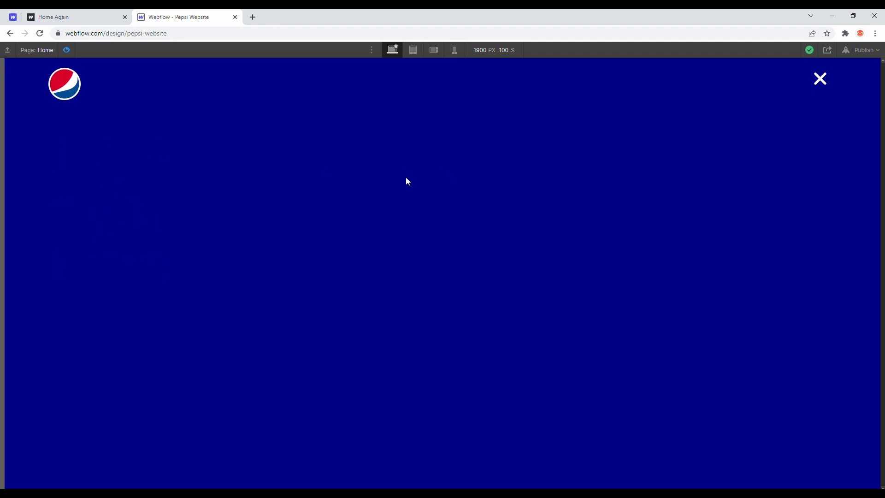